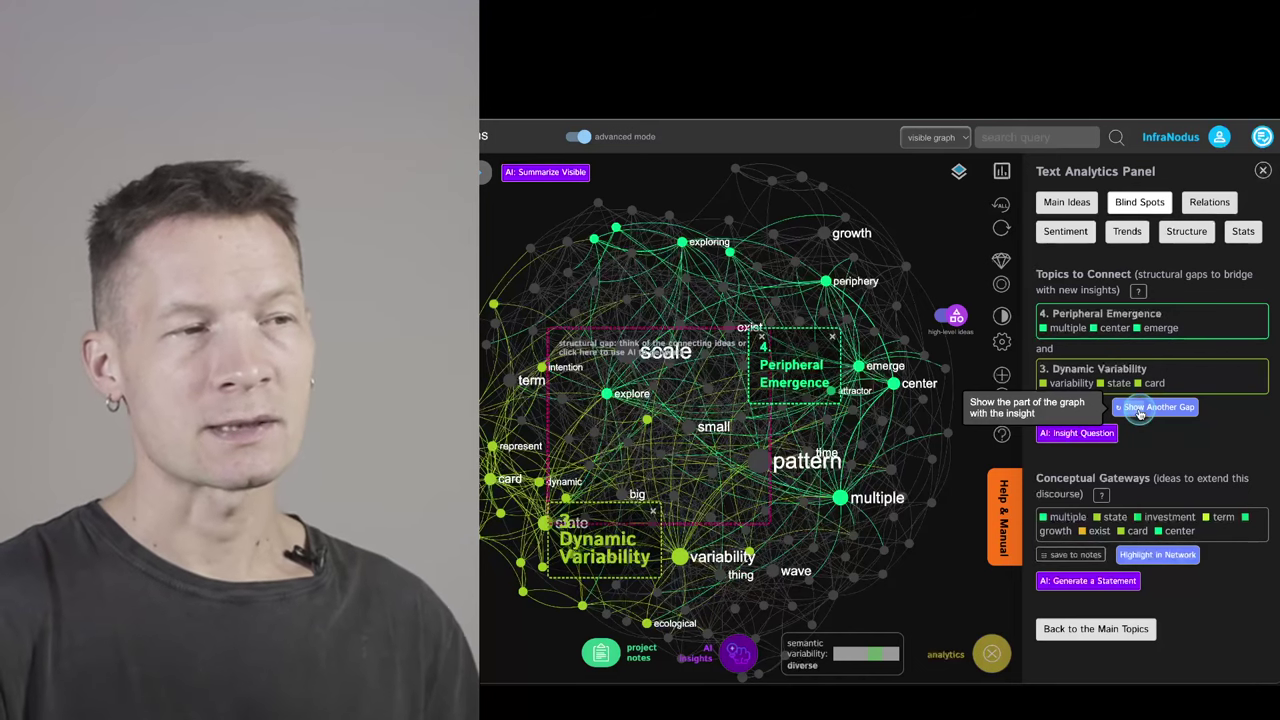
Step through the structural gaps until the Natural Positioning / Investment Growth gap appears.
{"action": "left_click", "coordinate": [1140, 412]}
{"action": "left_click", "coordinate": [1140, 412]}
{"action": "left_click", "coordinate": [1140, 412]}
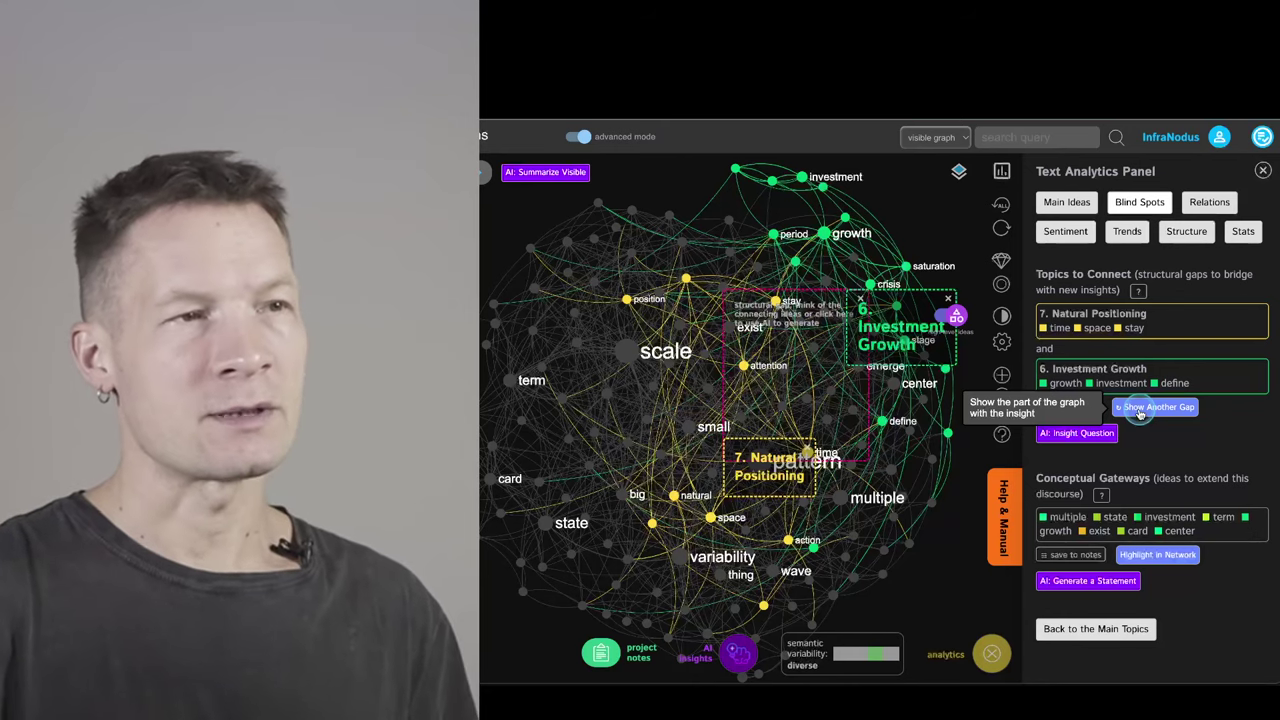
Glance at Main Ideas, return to Blind Spots, and reset the highlight so all clusters show.
{"action": "left_click", "coordinate": [1066, 203]}
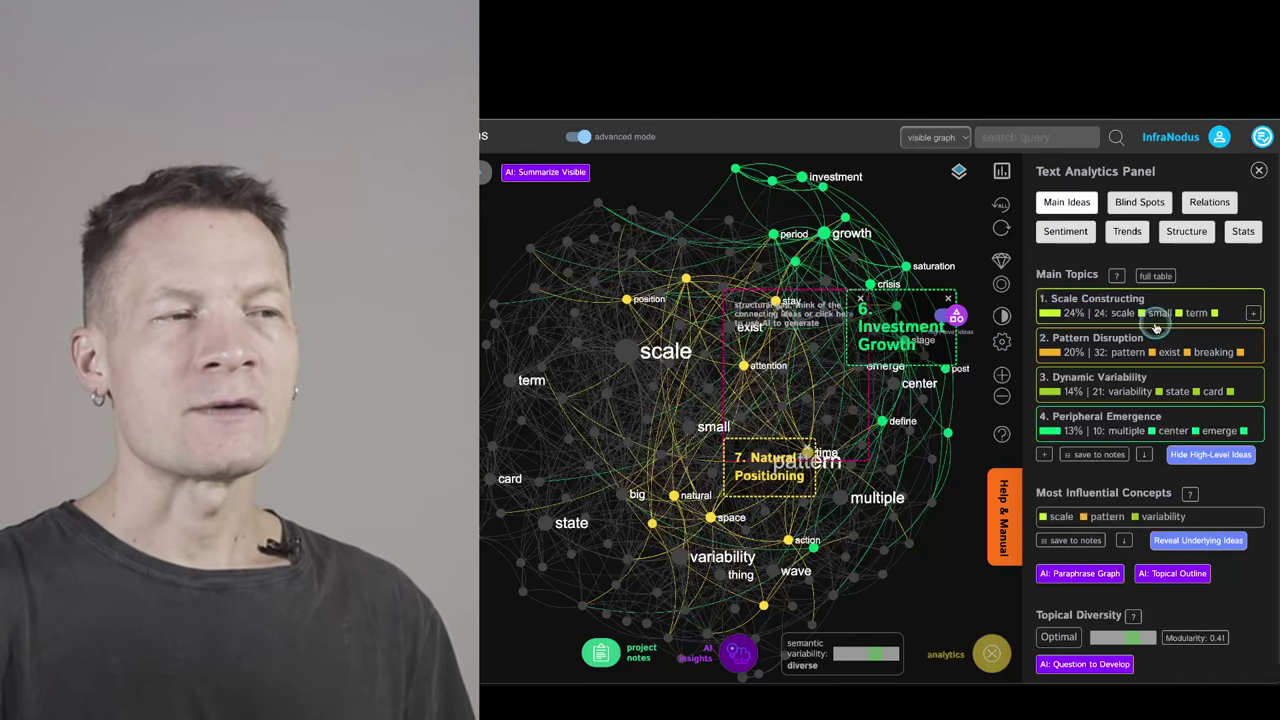
{"action": "left_click", "coordinate": [1138, 205]}
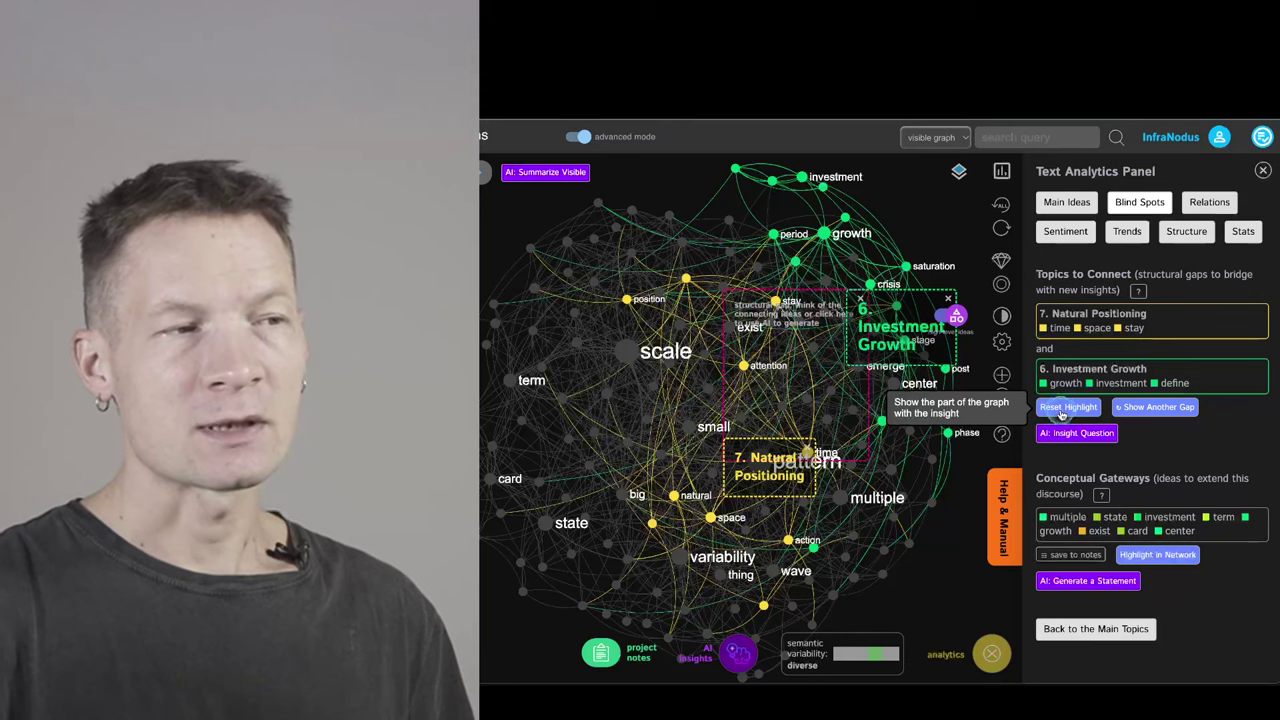
{"action": "left_click", "coordinate": [1062, 410]}
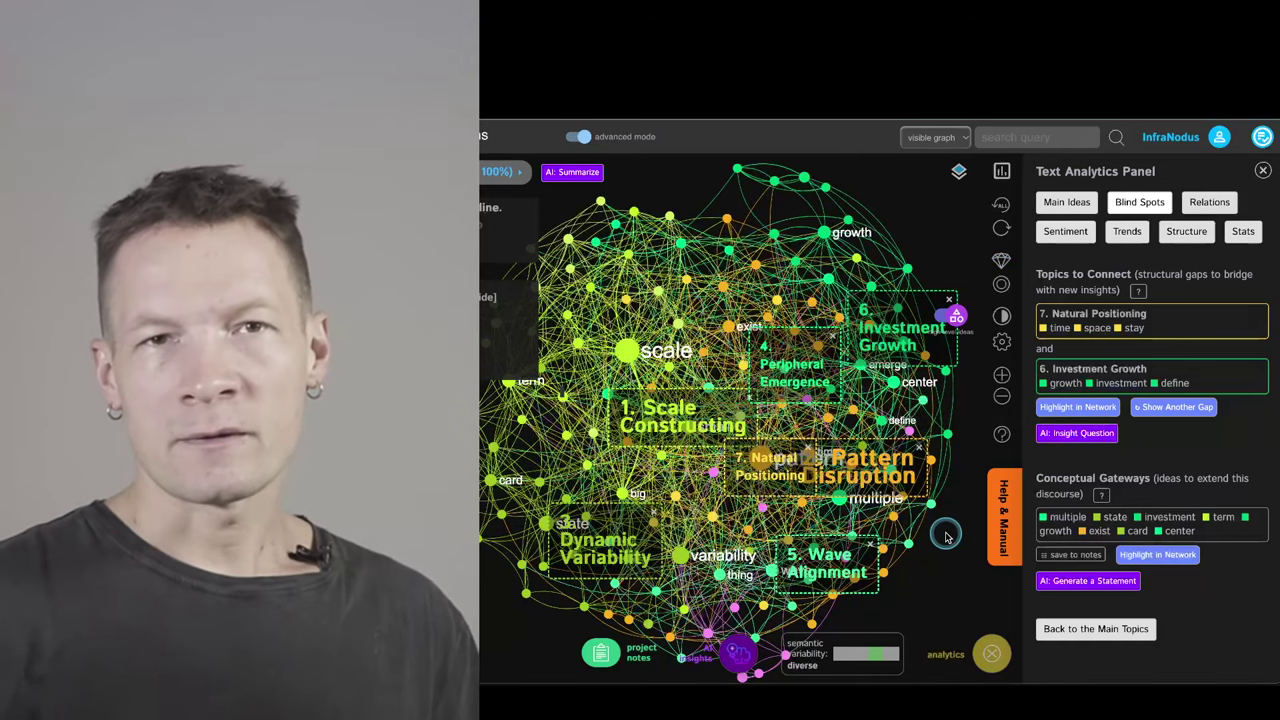
Show the Main Ideas list of seven topics, led by Scale Constructing at 24%.
{"action": "left_click", "coordinate": [1078, 205]}
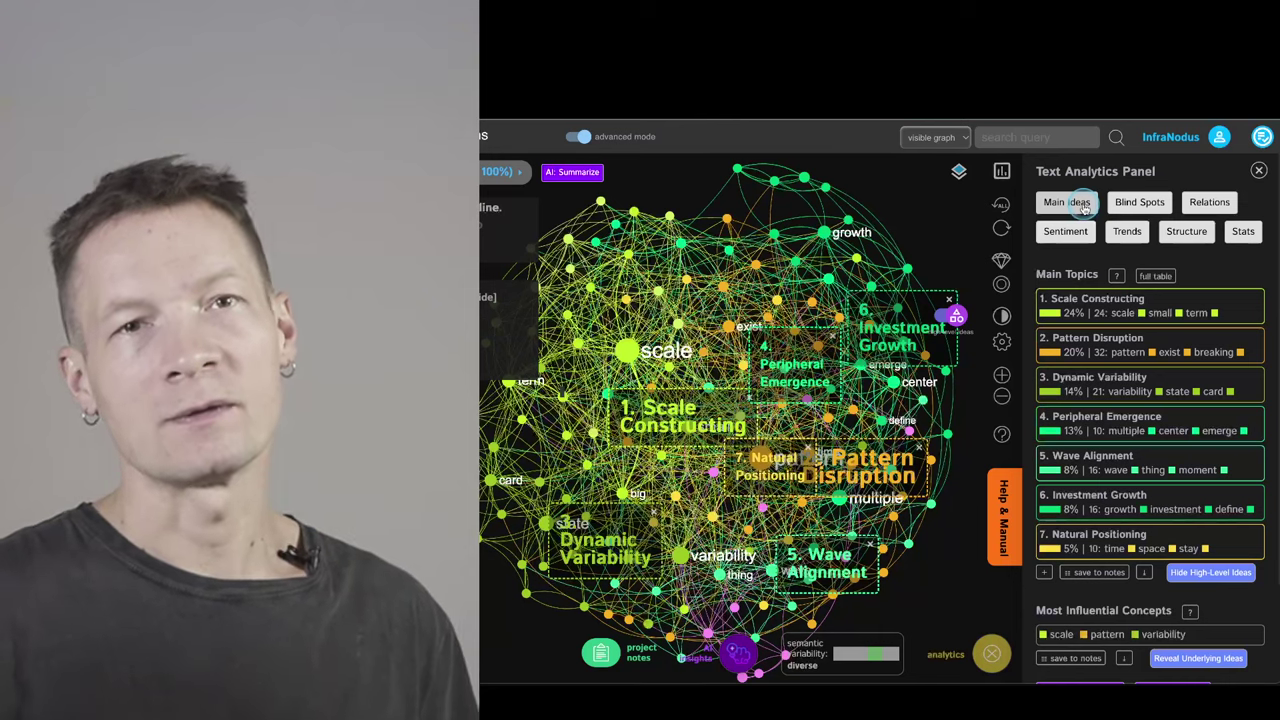
{"action": "left_click", "coordinate": [1083, 204]}
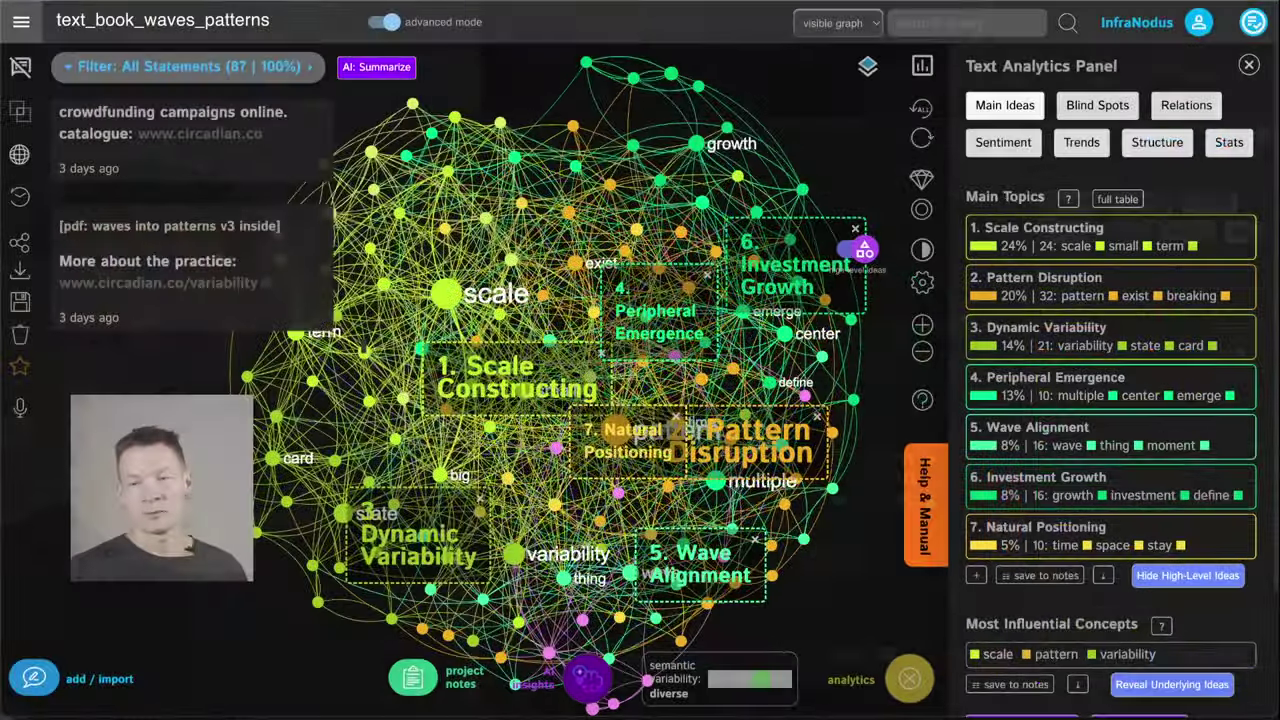
Switch to low-level ideas to hide cluster labels, and scroll through the source statements before closing them.
{"action": "left_click", "coordinate": [20, 66]}
{"action": "left_click", "coordinate": [860, 248]}
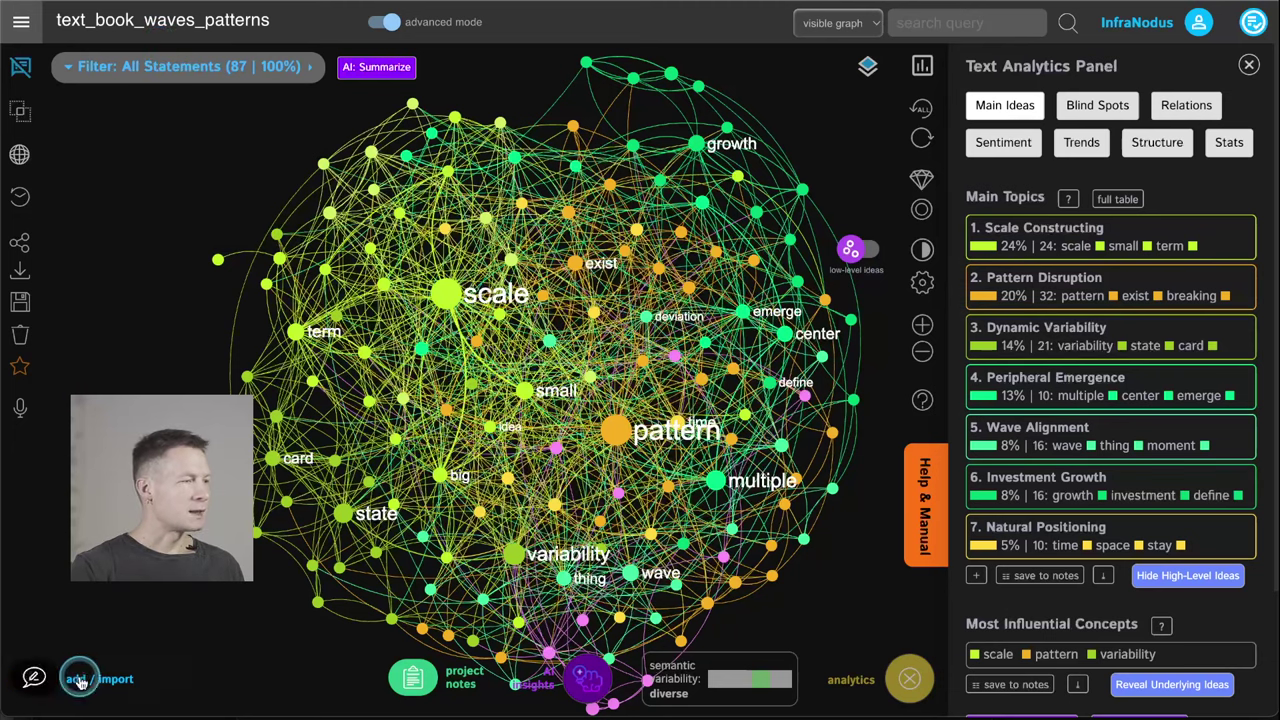
{"action": "left_click", "coordinate": [22, 60]}
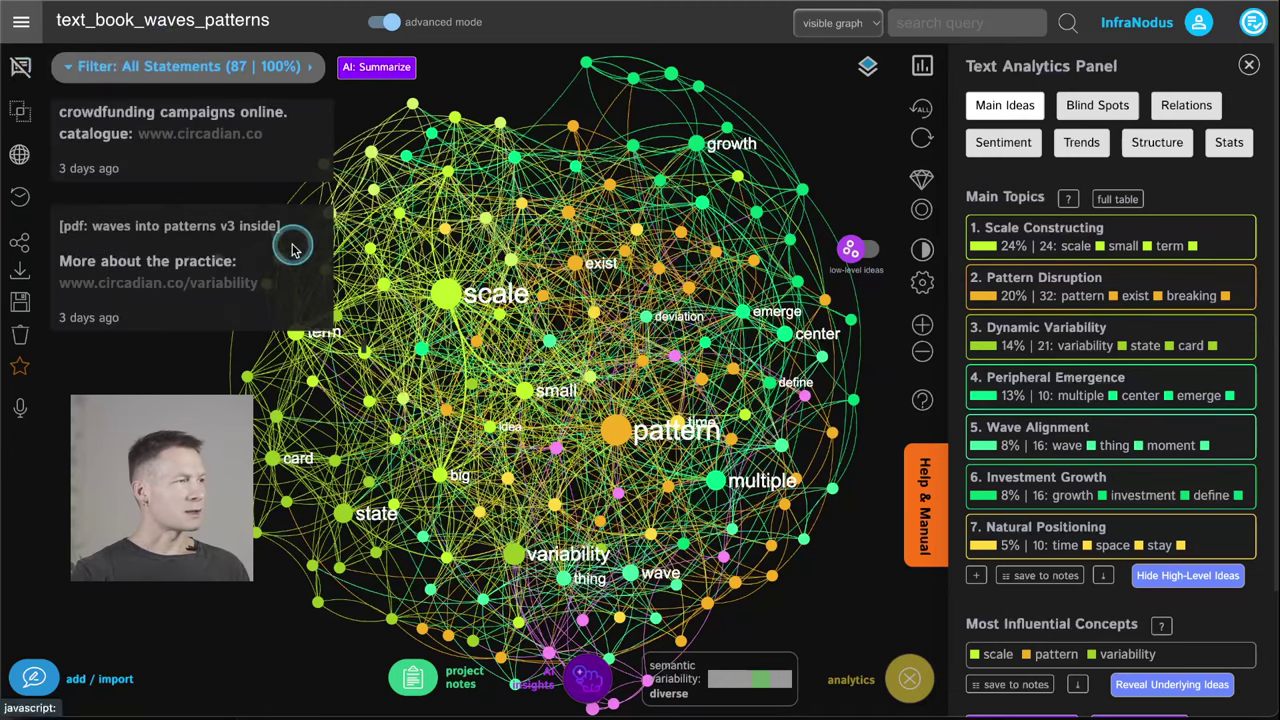
{"action": "scroll", "coordinate": [288, 243], "scroll_direction": "down", "scroll_amount": 5}
{"action": "scroll", "coordinate": [293, 248], "scroll_direction": "down", "scroll_amount": 10}
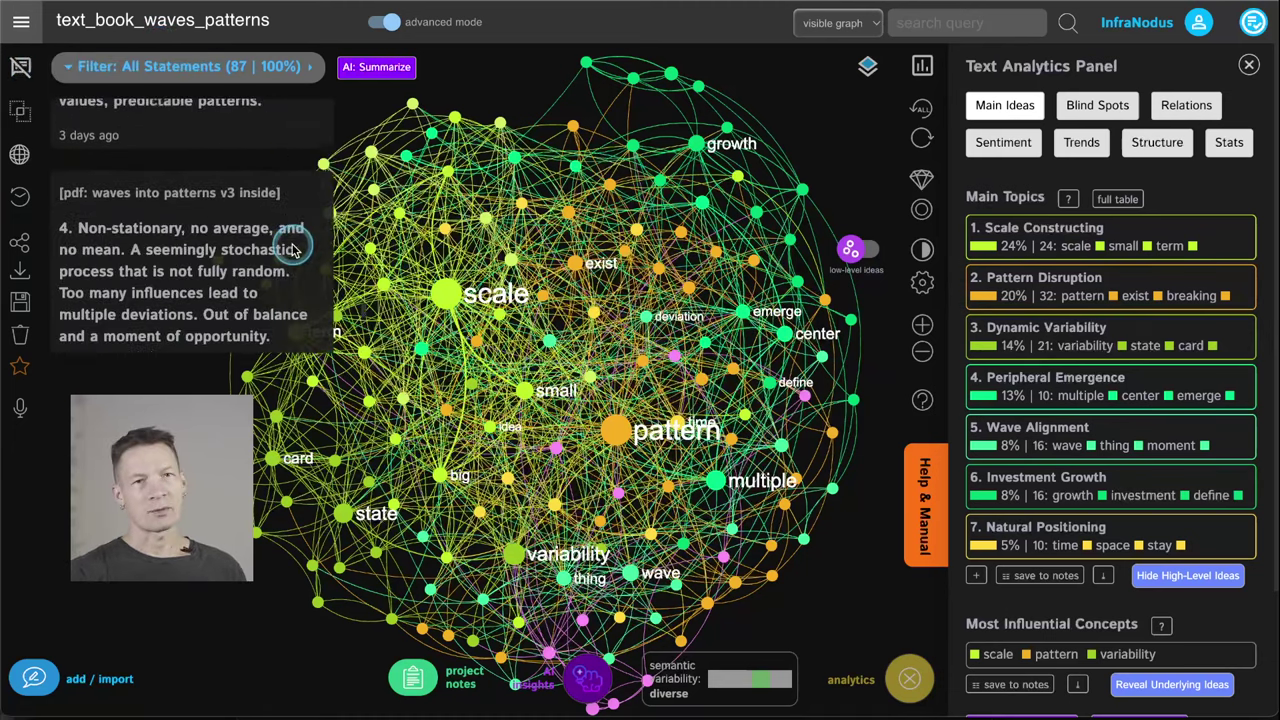
{"action": "scroll", "coordinate": [293, 248], "scroll_direction": "down", "scroll_amount": 2}
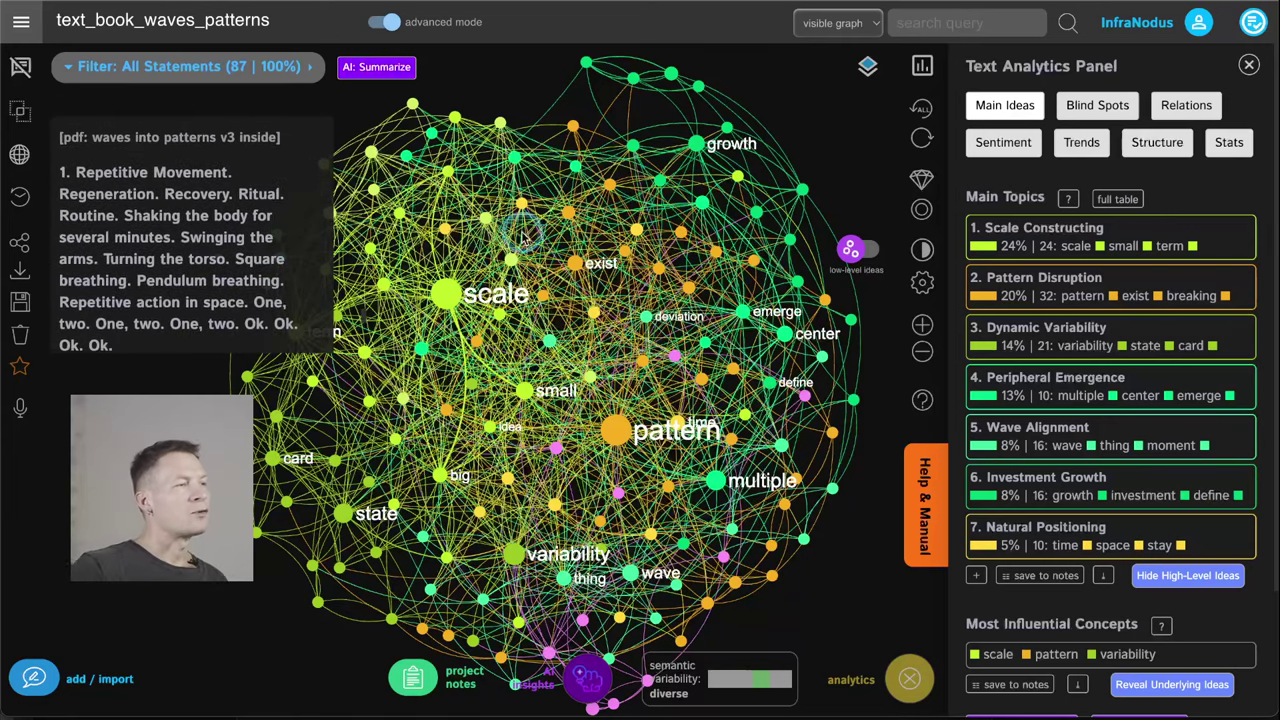
{"action": "left_click", "coordinate": [22, 65]}
{"action": "left_click", "coordinate": [452, 292]}
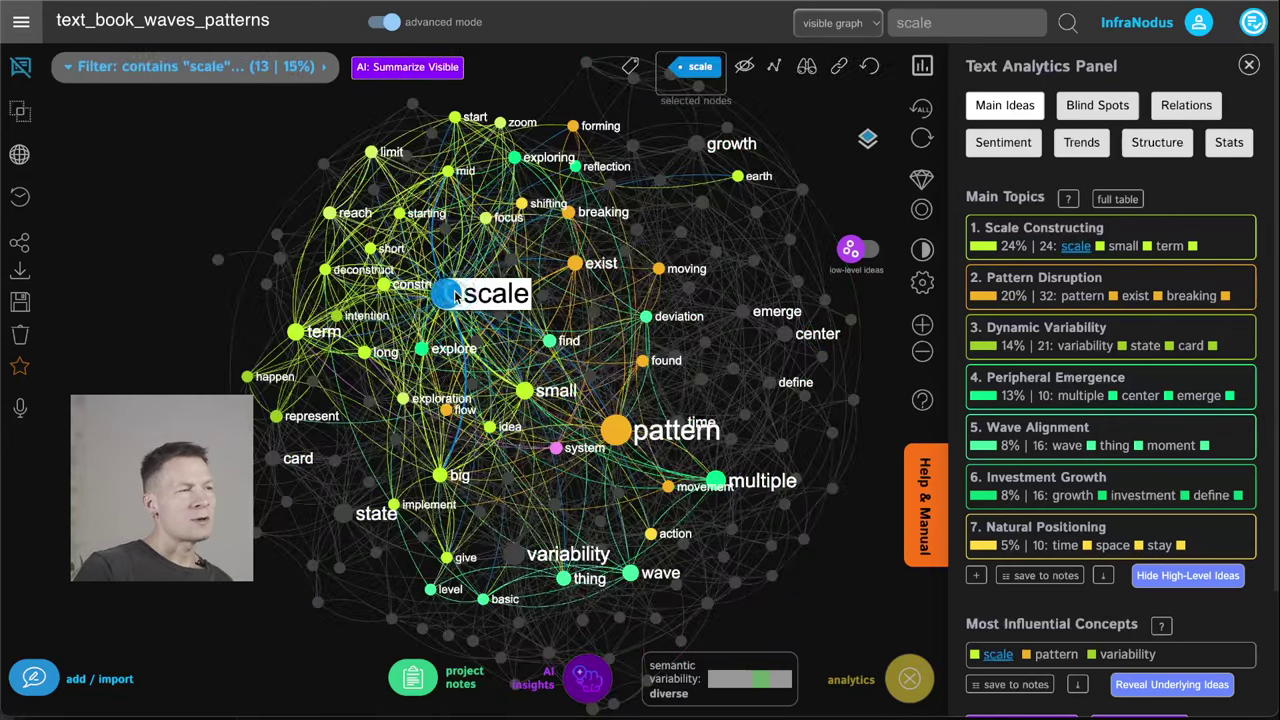
{"action": "left_click", "coordinate": [455, 293]}
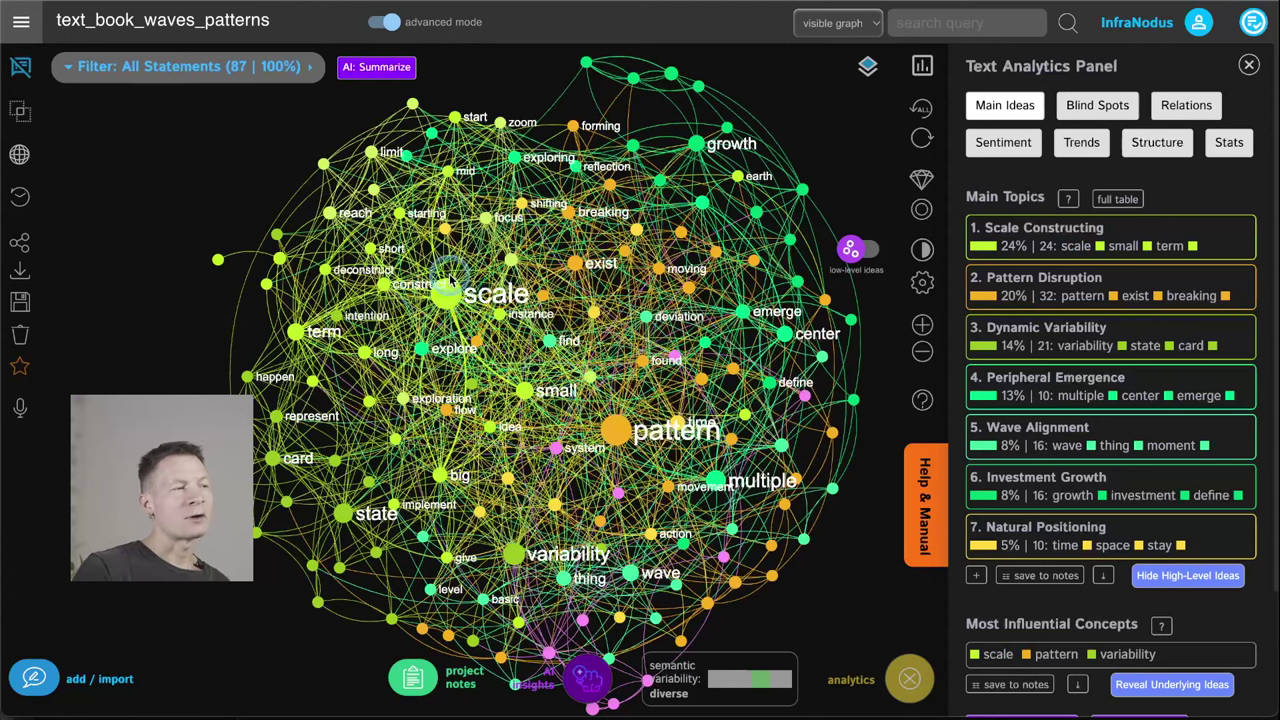
{"action": "left_click", "coordinate": [452, 292]}
{"action": "left_click", "coordinate": [443, 295]}
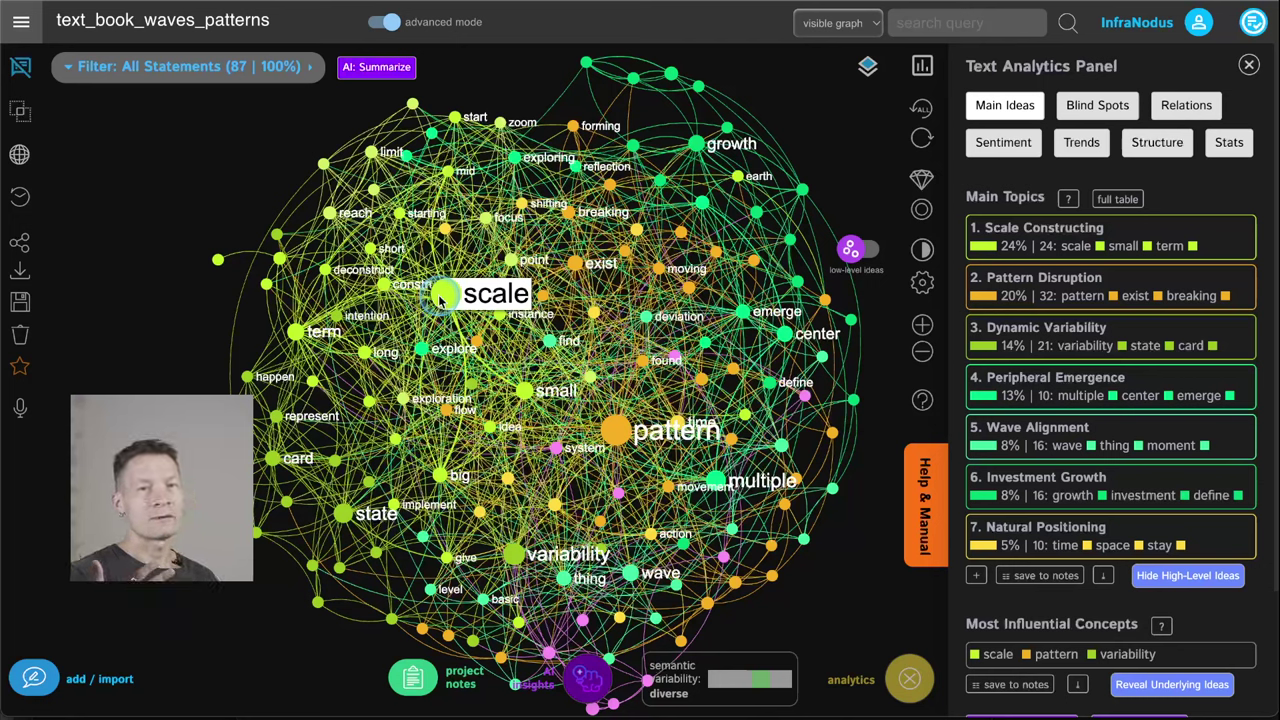
{"action": "left_click", "coordinate": [443, 295]}
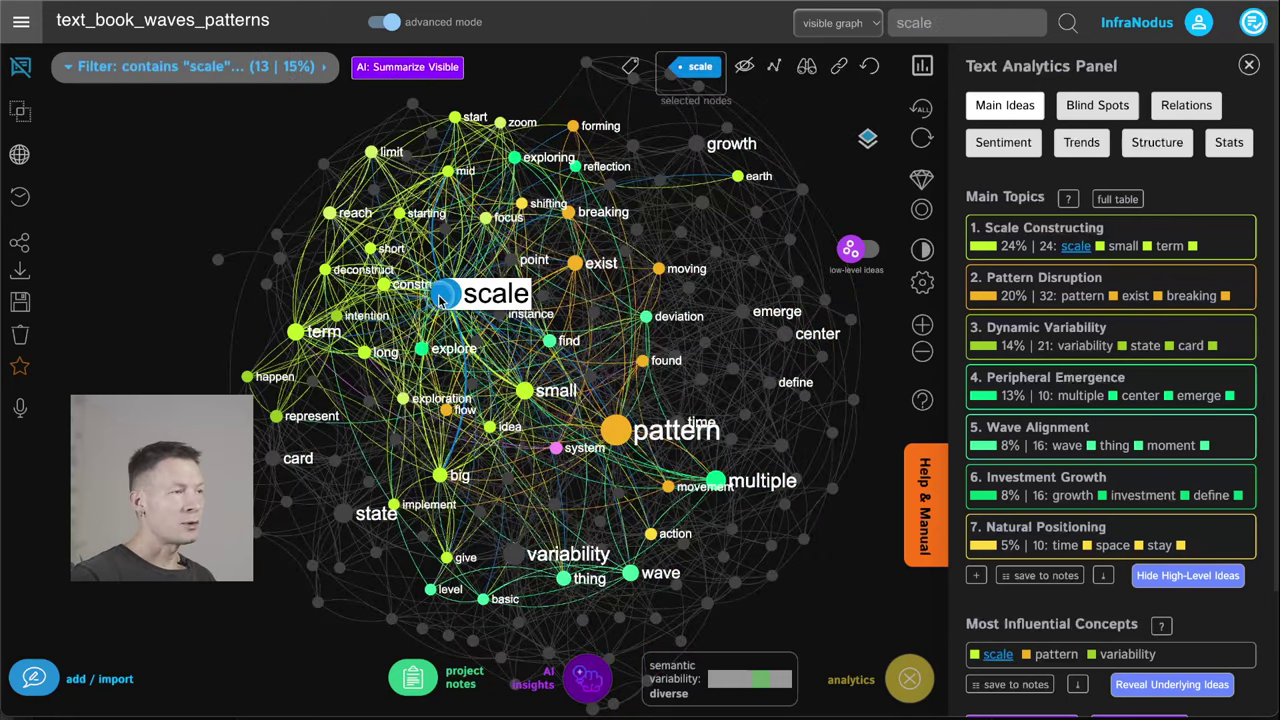
{"action": "left_click", "coordinate": [441, 297]}
{"action": "left_click", "coordinate": [441, 297]}
{"action": "left_click", "coordinate": [441, 297]}
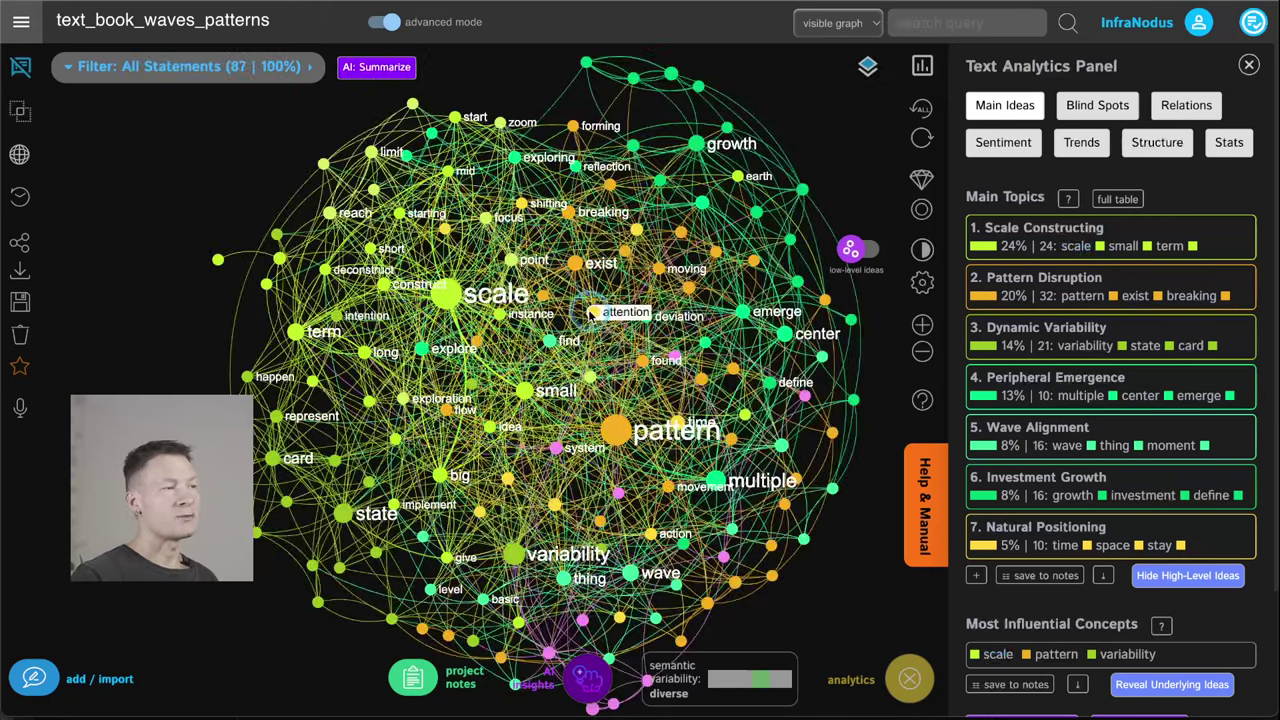
{"action": "left_click", "coordinate": [447, 293]}
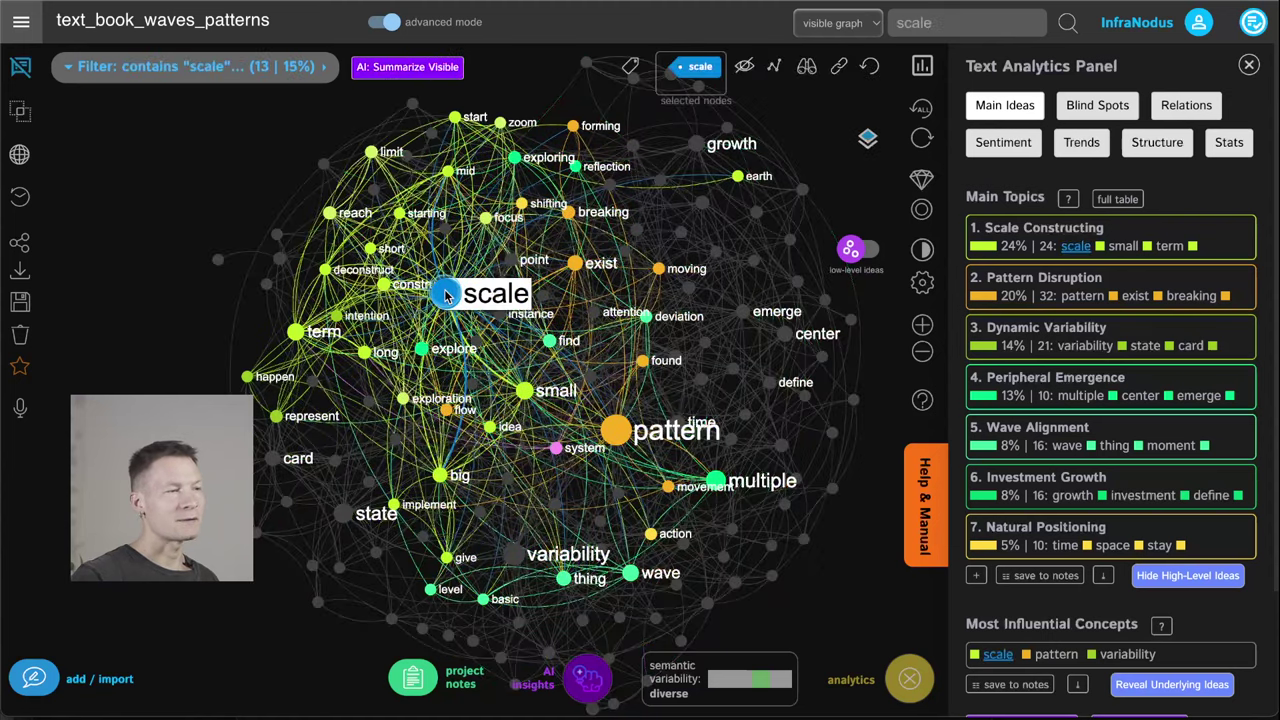
{"action": "left_click", "coordinate": [447, 293]}
{"action": "left_click", "coordinate": [450, 293]}
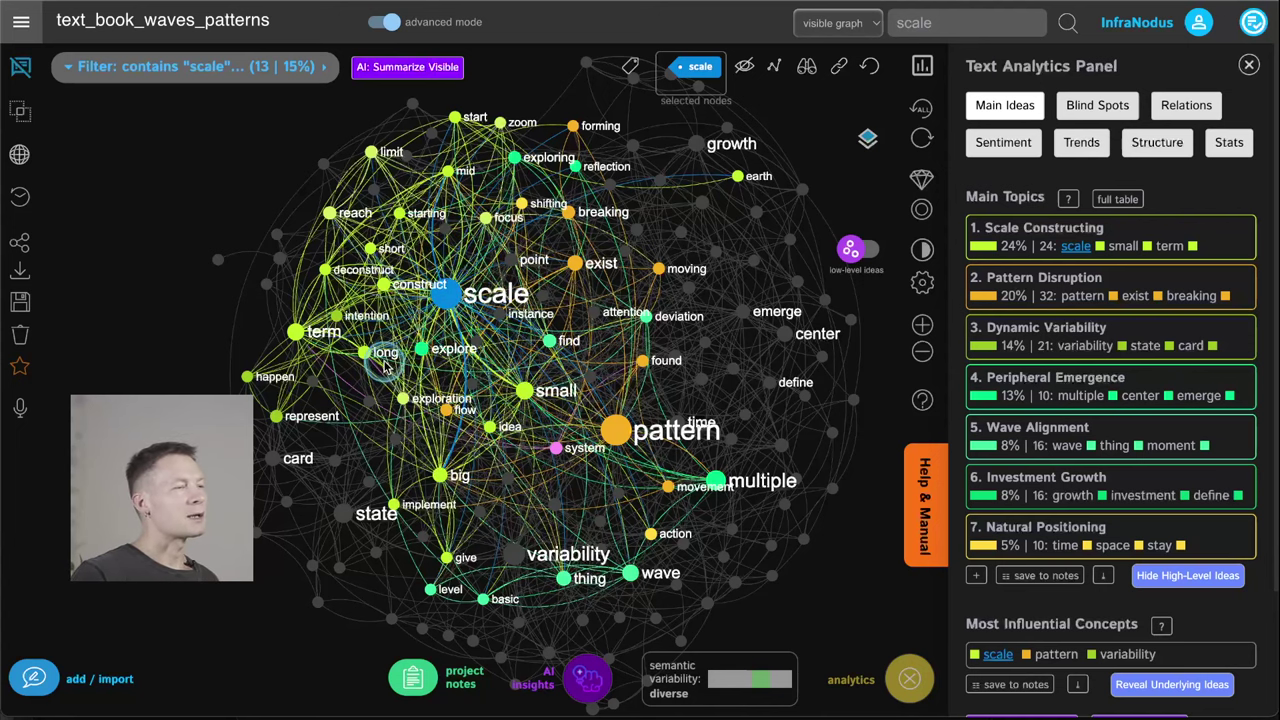
{"action": "left_click", "coordinate": [296, 332]}
{"action": "left_click", "coordinate": [296, 332]}
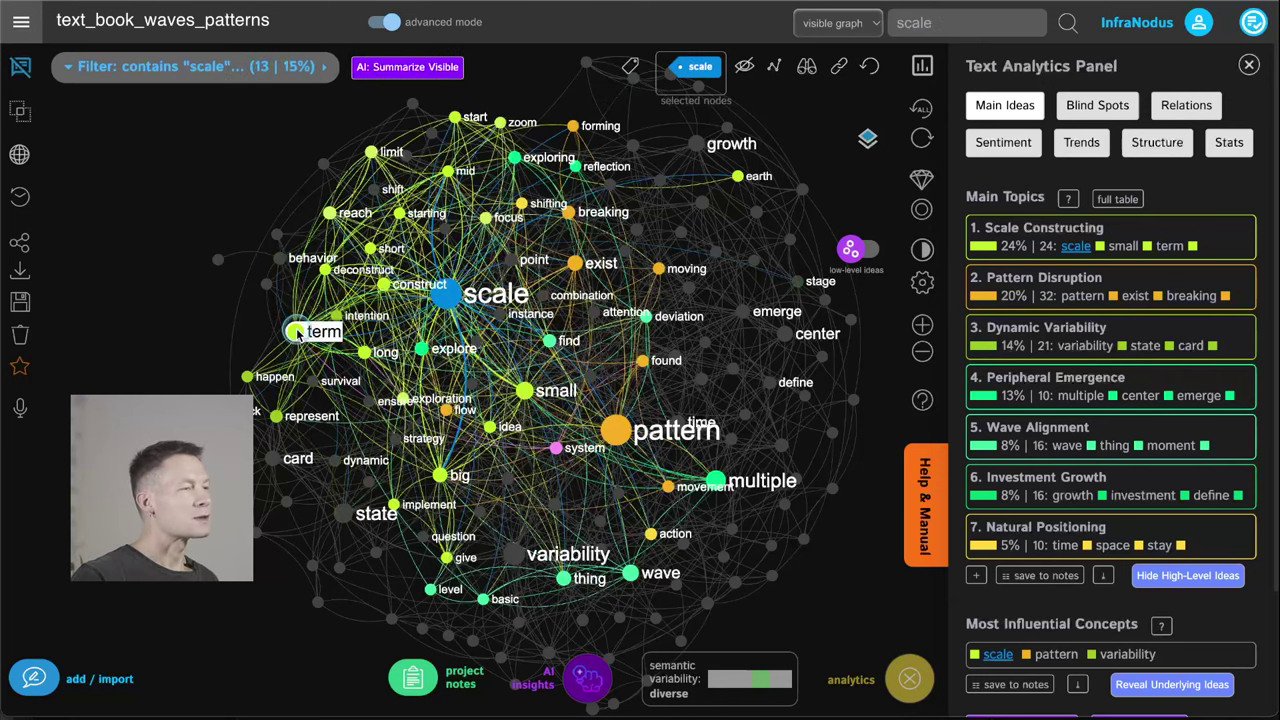
{"action": "left_click", "coordinate": [486, 219]}
{"action": "left_click", "coordinate": [486, 219]}
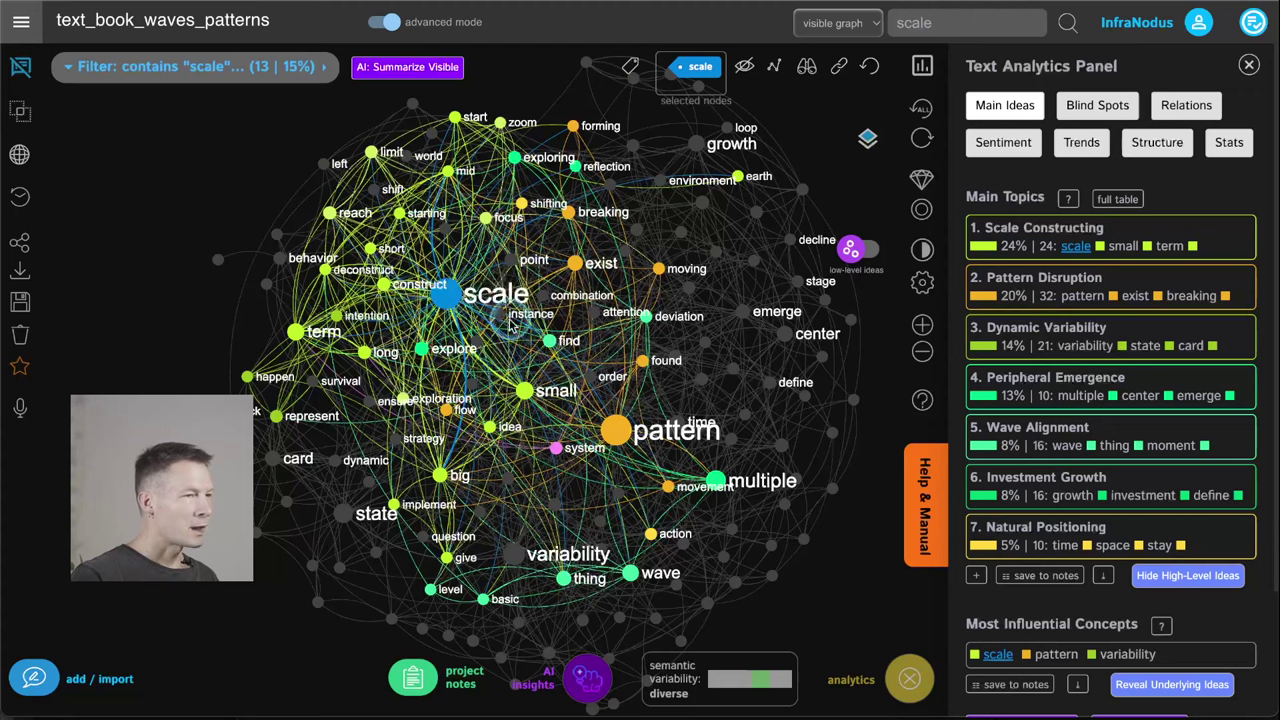
{"action": "left_click", "coordinate": [447, 292]}
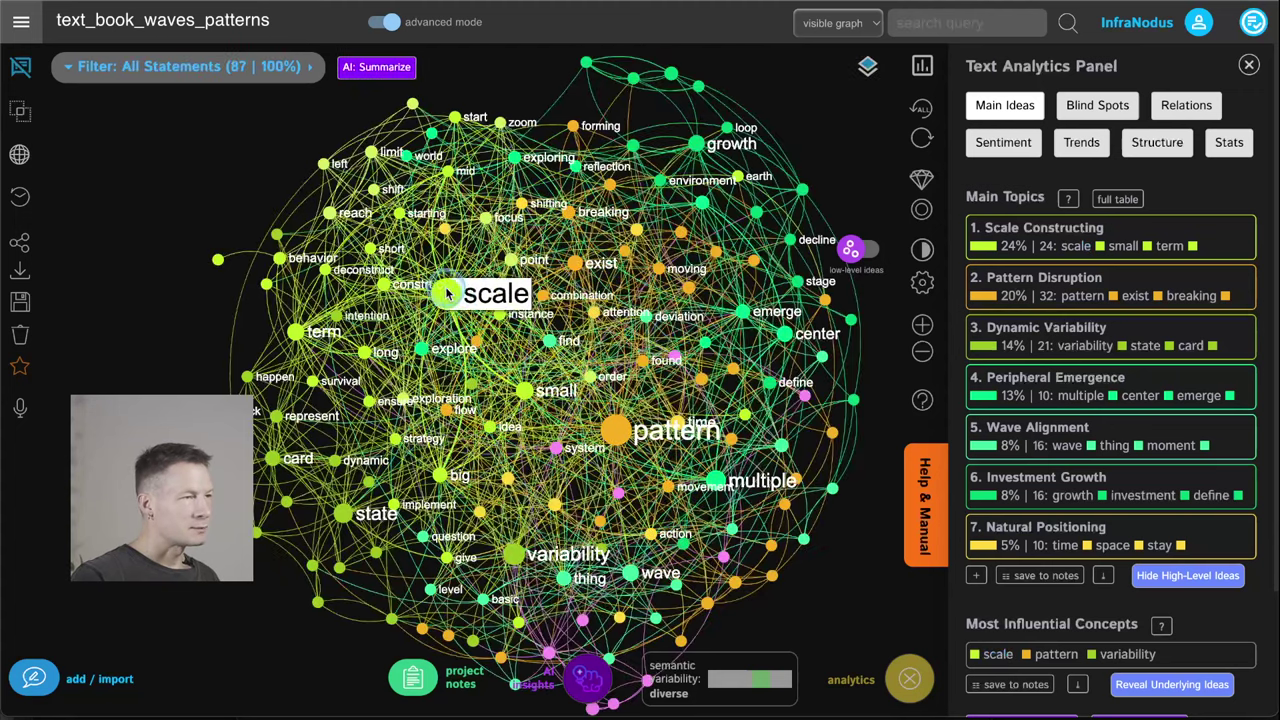
{"action": "left_click", "coordinate": [745, 316]}
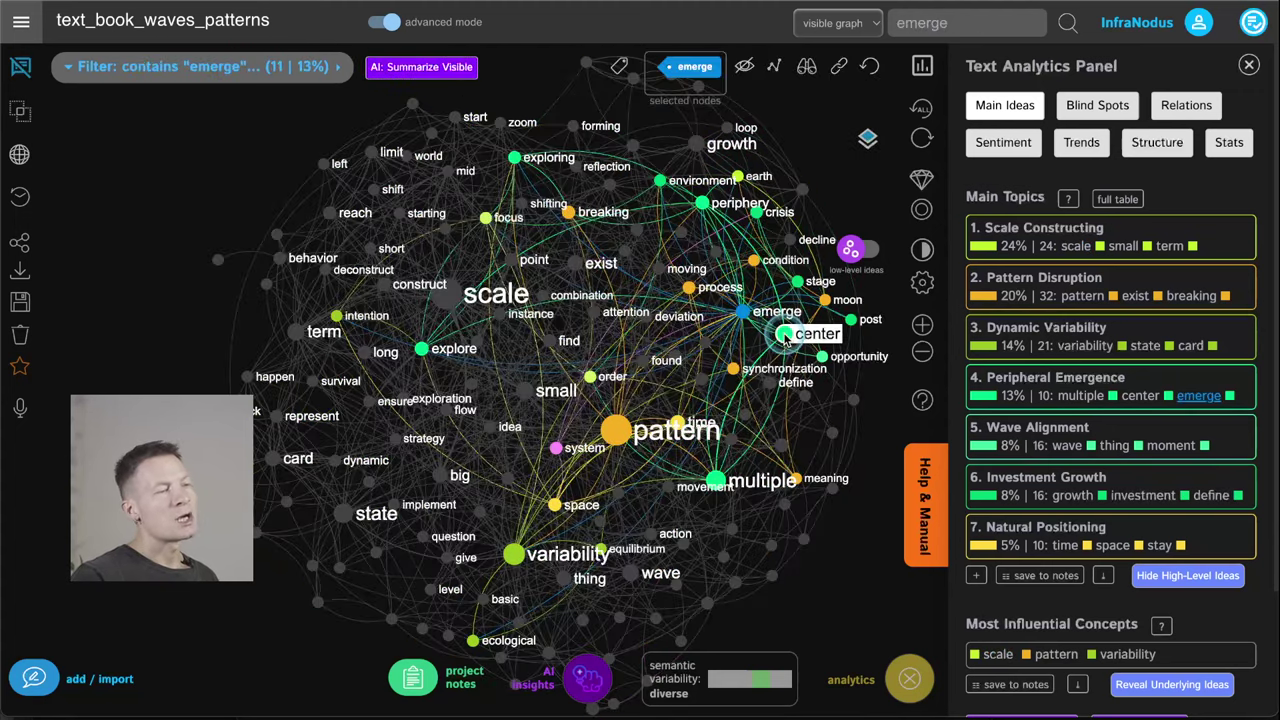
{"action": "left_click", "coordinate": [785, 335]}
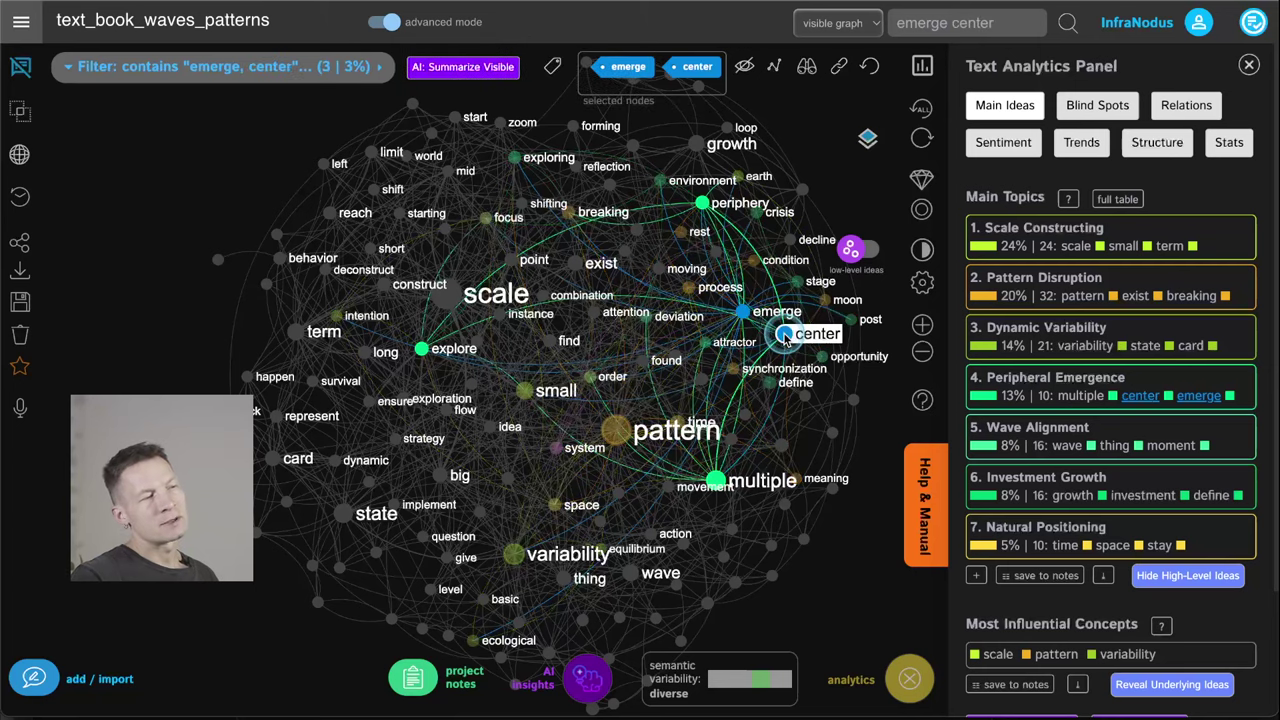
{"action": "left_click", "coordinate": [785, 335]}
{"action": "left_click", "coordinate": [743, 314]}
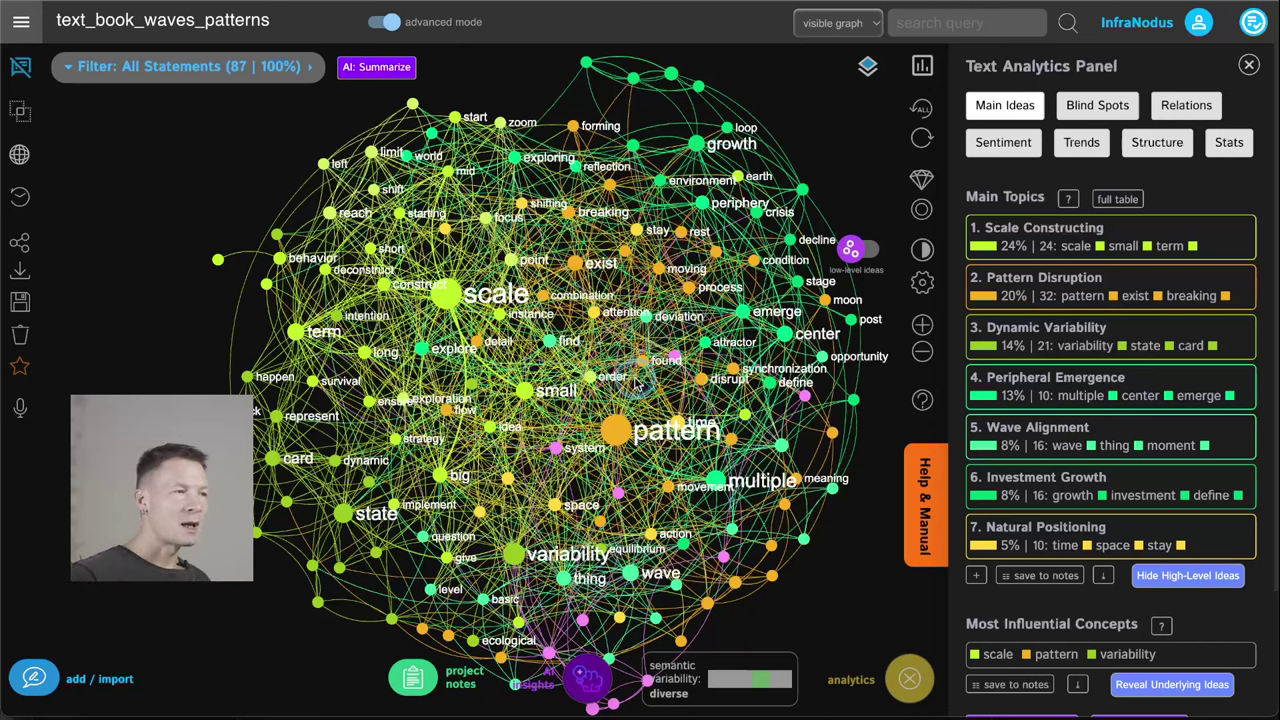
Toggle the 'scale' node filter repeatedly, then apply and clear the 'term' filter to show all 87 statements.
{"action": "left_click", "coordinate": [447, 293]}
{"action": "left_click", "coordinate": [447, 293]}
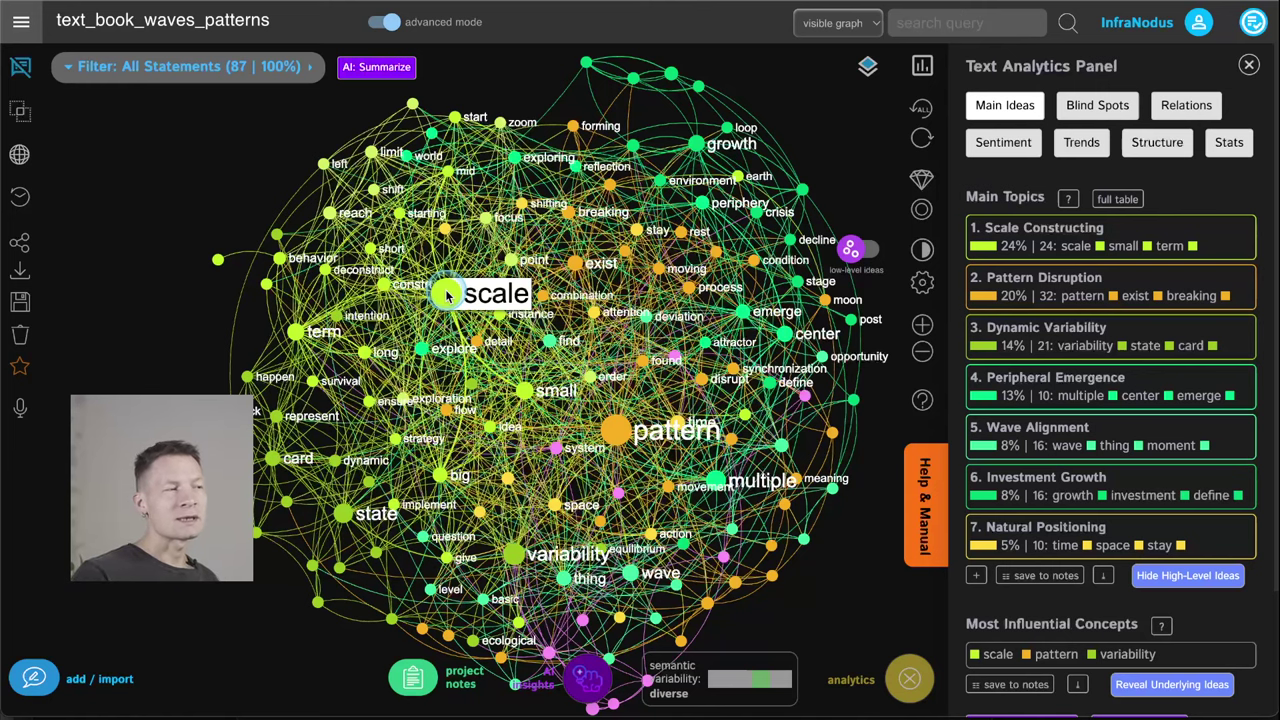
{"action": "left_click", "coordinate": [447, 294]}
{"action": "left_click", "coordinate": [447, 294]}
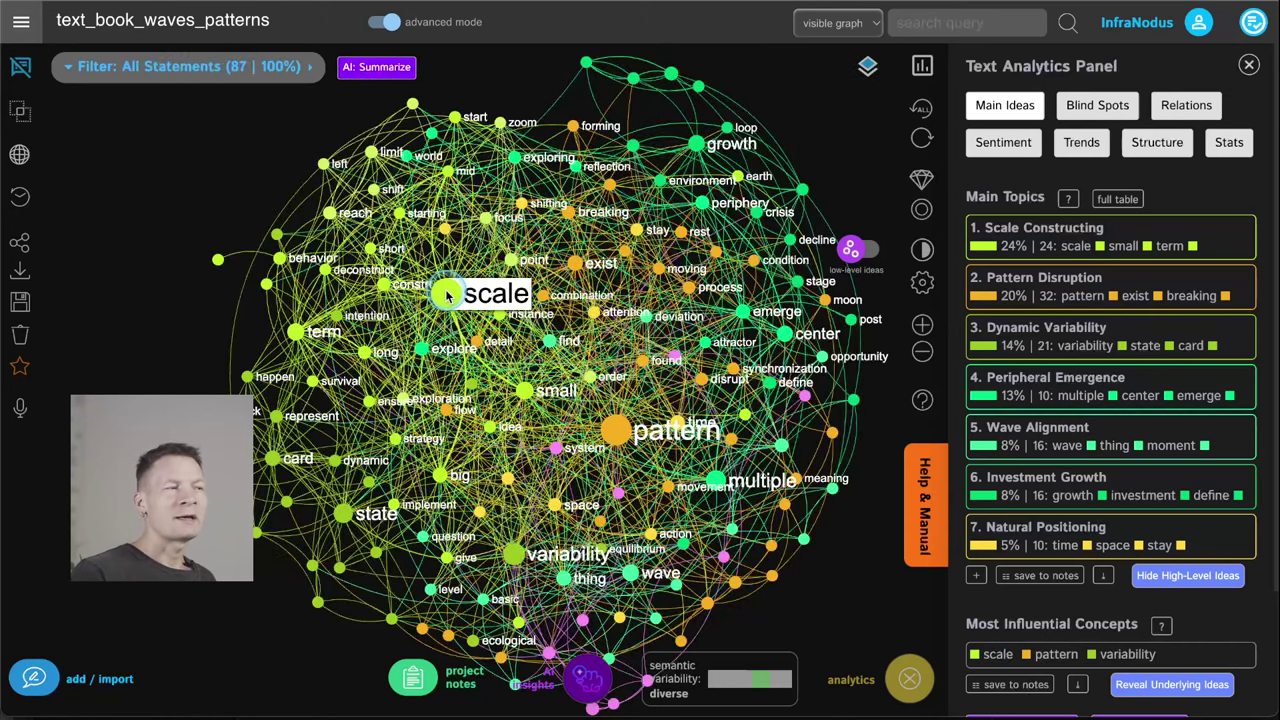
{"action": "left_click", "coordinate": [447, 294]}
{"action": "left_click", "coordinate": [447, 294]}
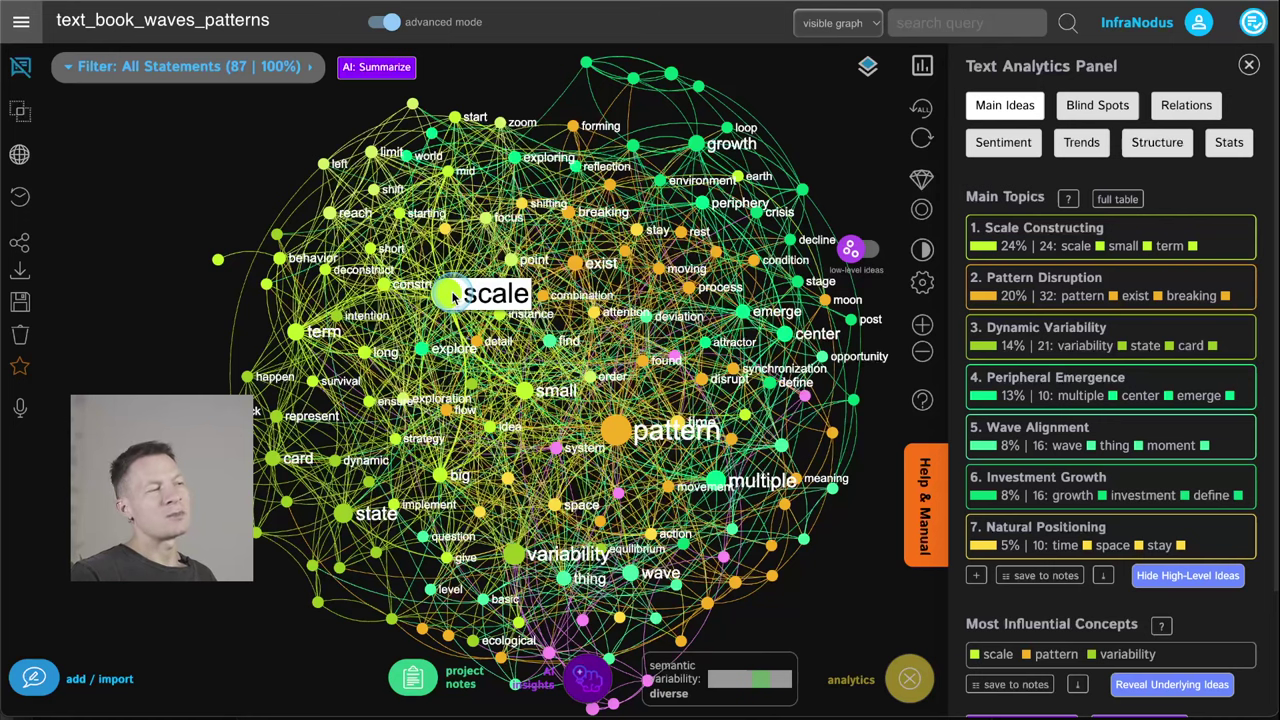
{"action": "left_click", "coordinate": [449, 294]}
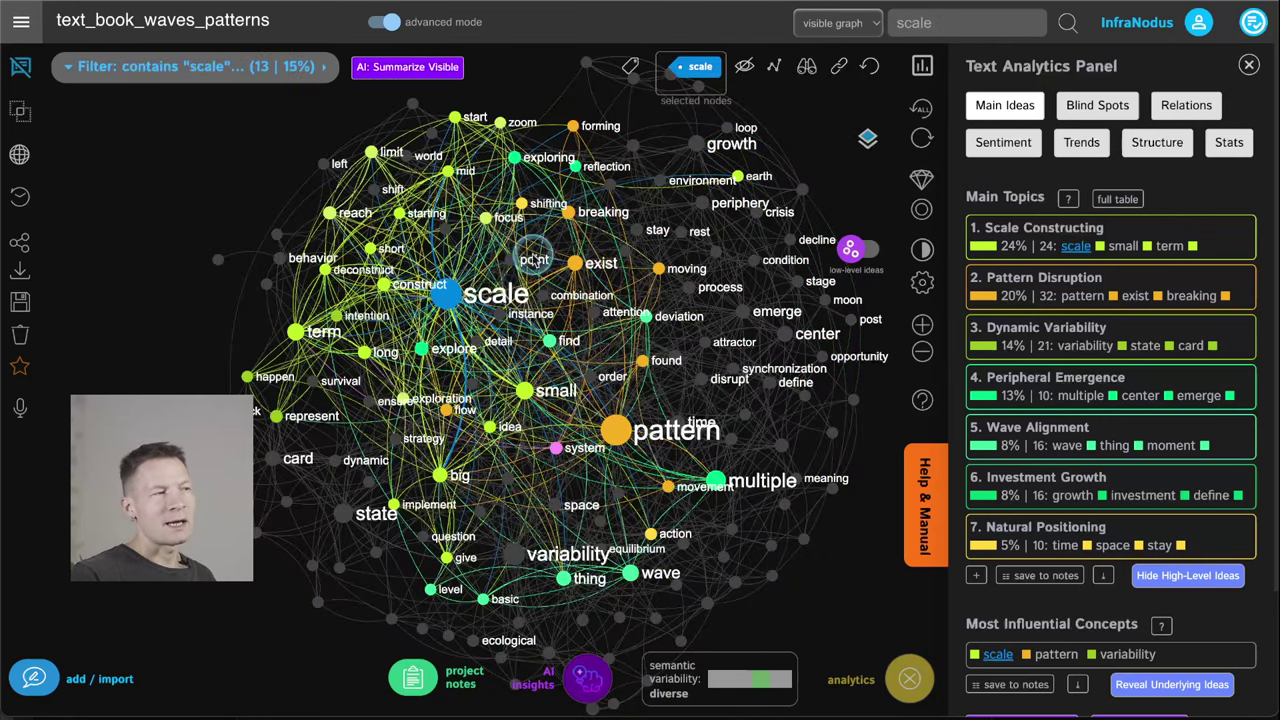
{"action": "left_click", "coordinate": [449, 294]}
{"action": "left_click", "coordinate": [449, 294]}
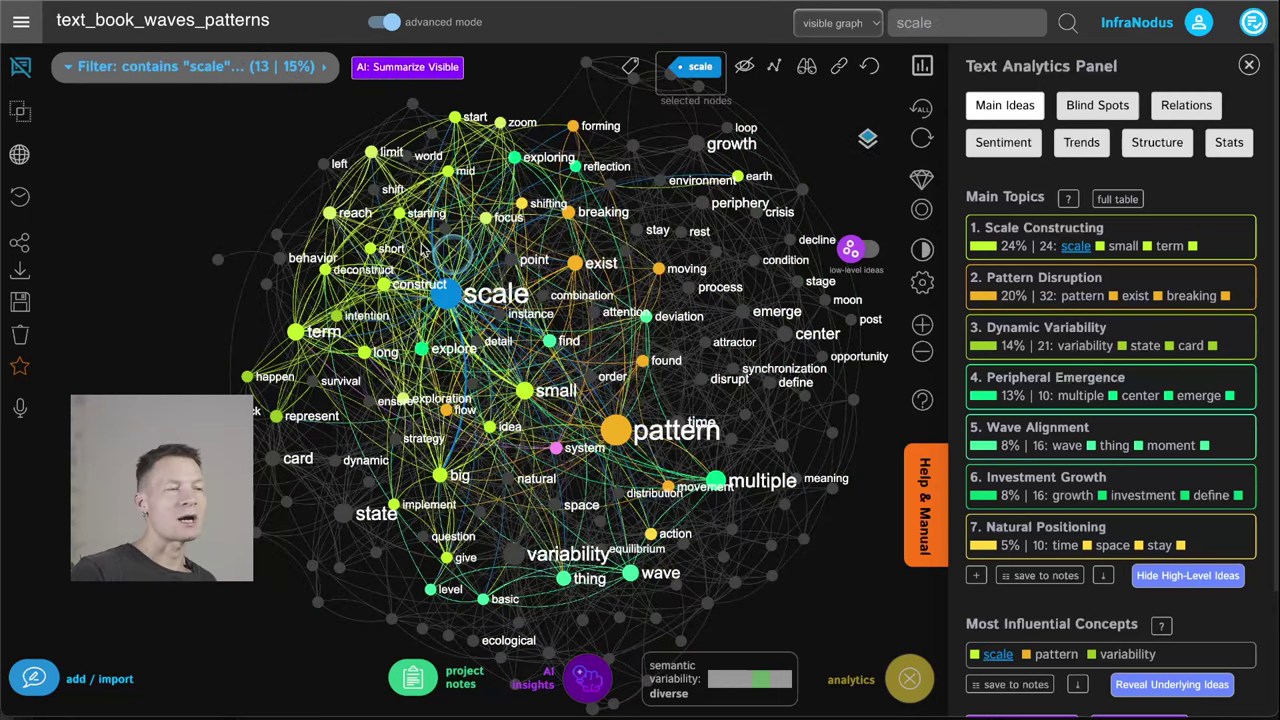
{"action": "left_click", "coordinate": [449, 294]}
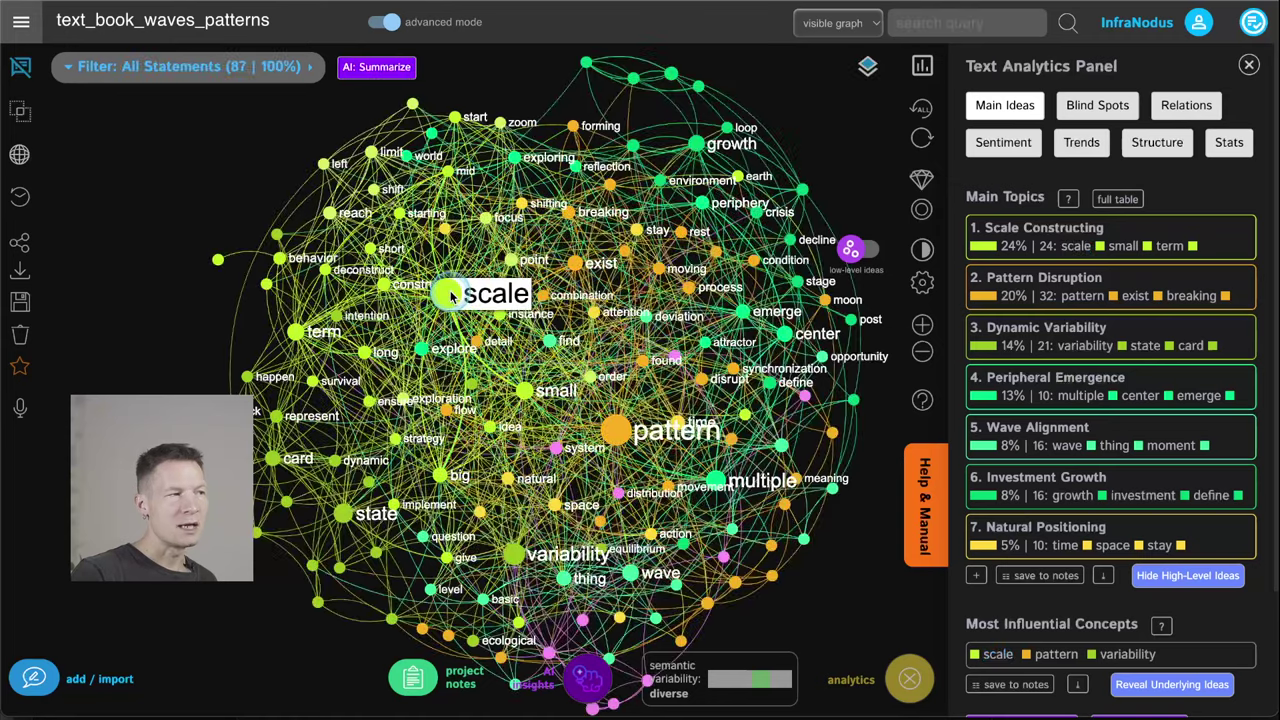
{"action": "left_click", "coordinate": [297, 332]}
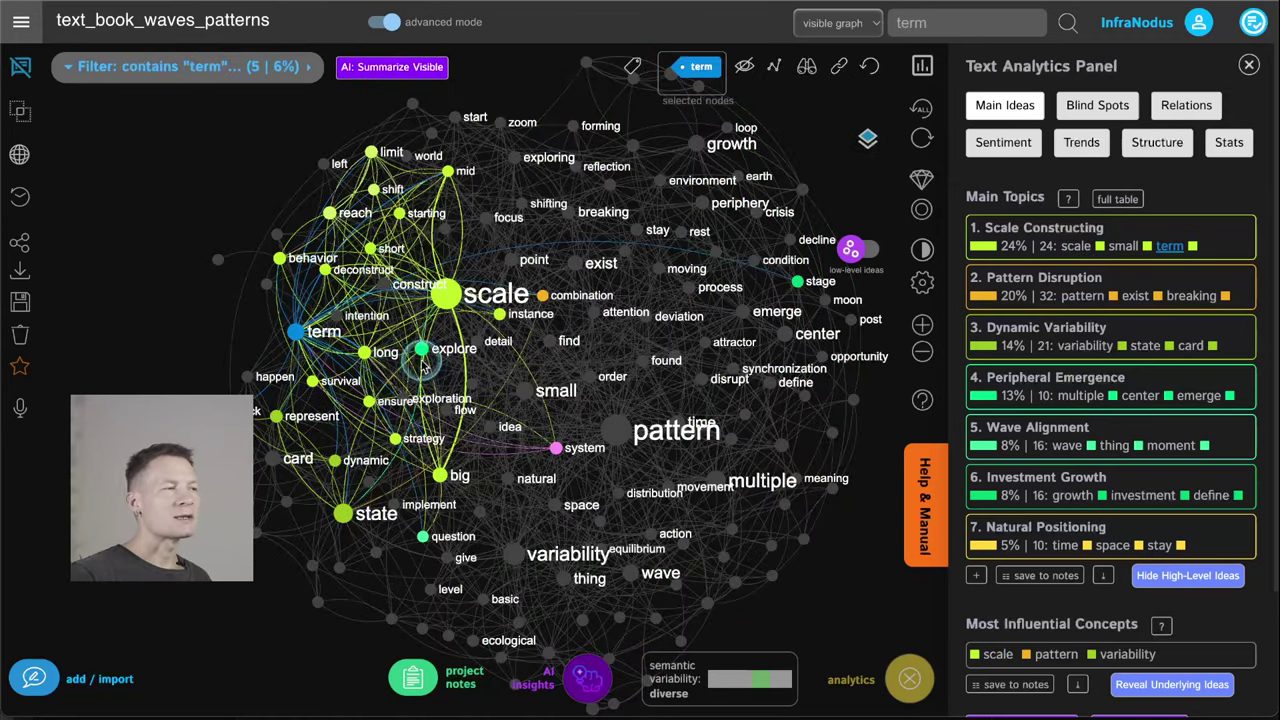
{"action": "left_click", "coordinate": [298, 332]}
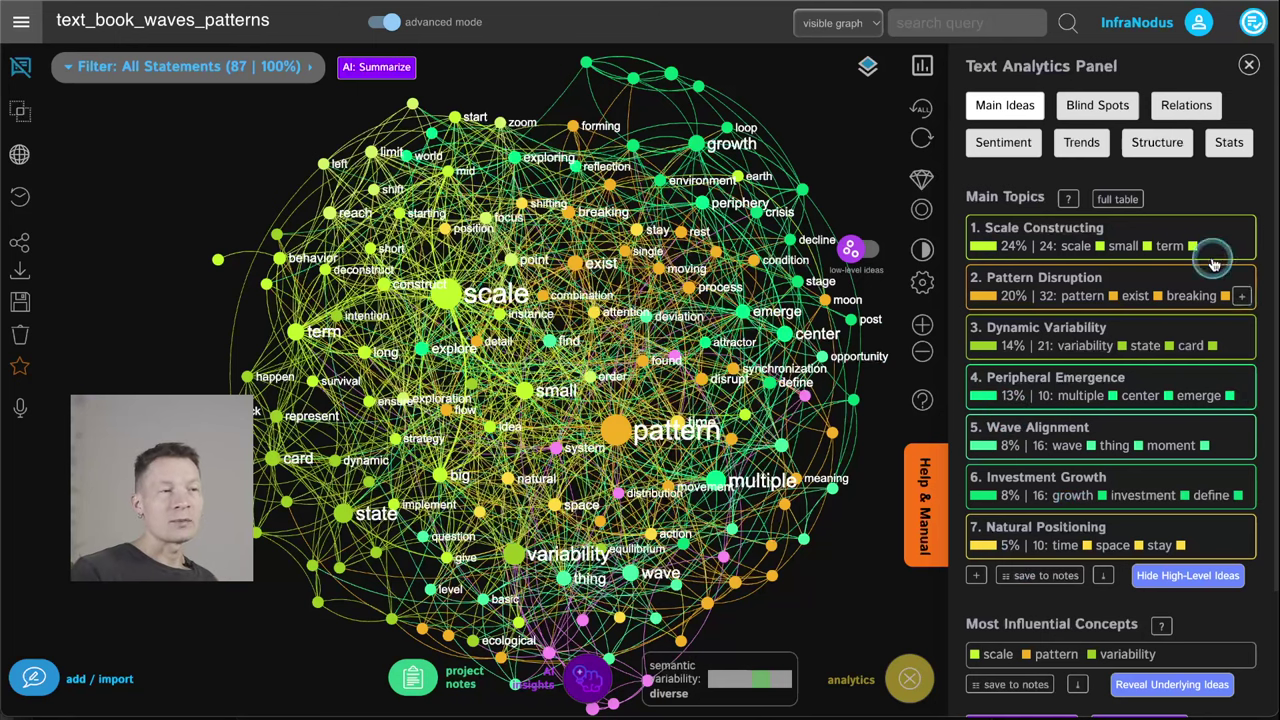
Preview the Scale Constructing, Pattern Disruption and Dynamic Variability topics in the graph, then restore the full graph.
{"action": "left_click", "coordinate": [1250, 65]}
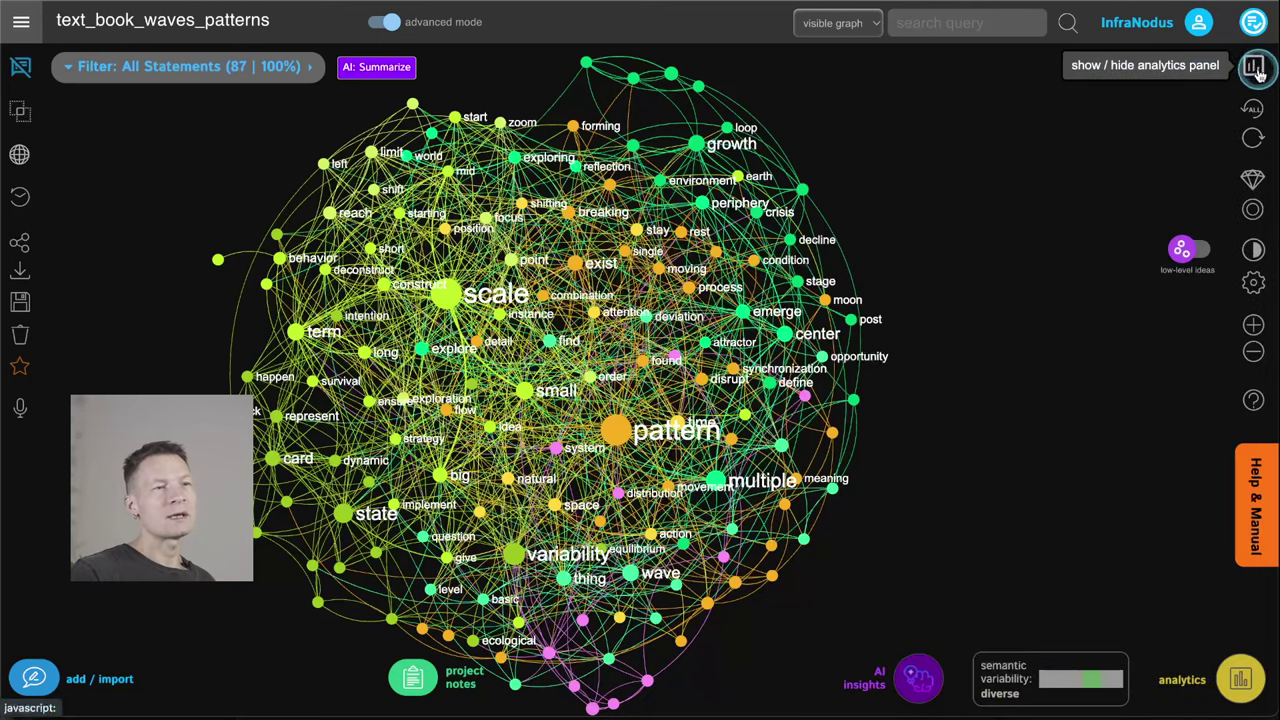
{"action": "left_click", "coordinate": [1252, 66]}
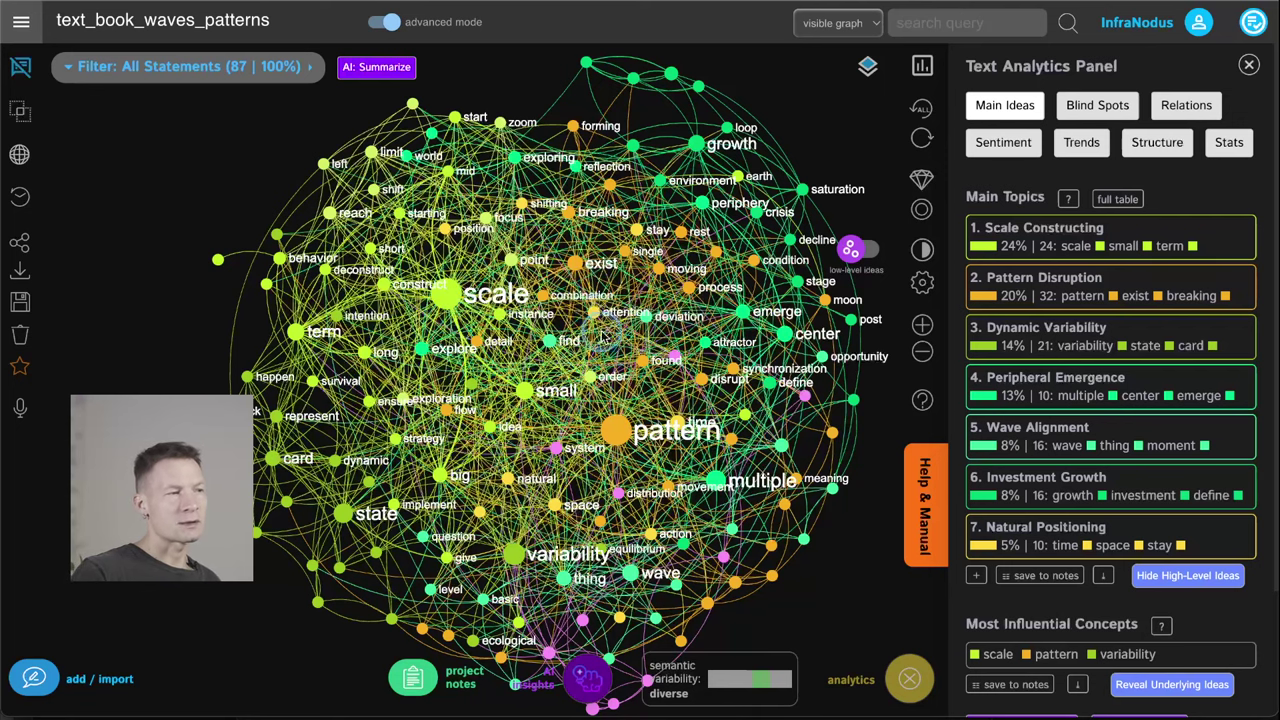
{"action": "left_click", "coordinate": [1160, 232]}
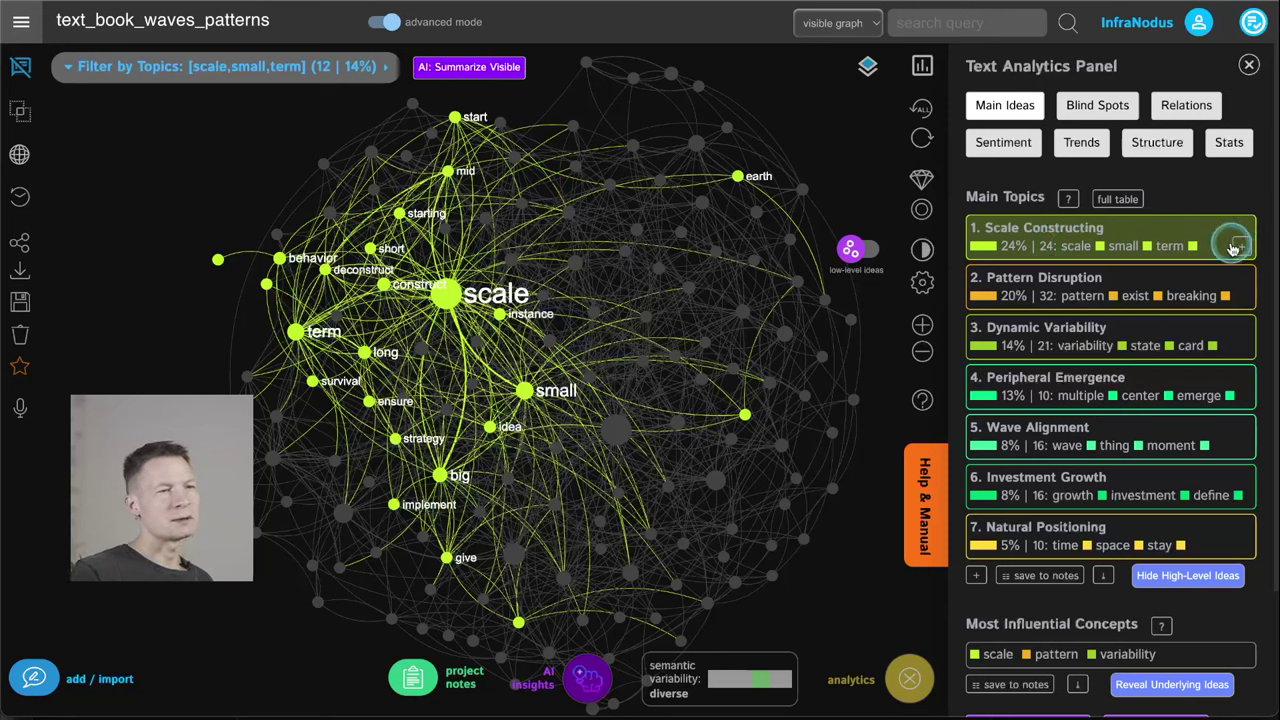
{"action": "left_click", "coordinate": [1235, 247]}
{"action": "left_click", "coordinate": [1130, 282]}
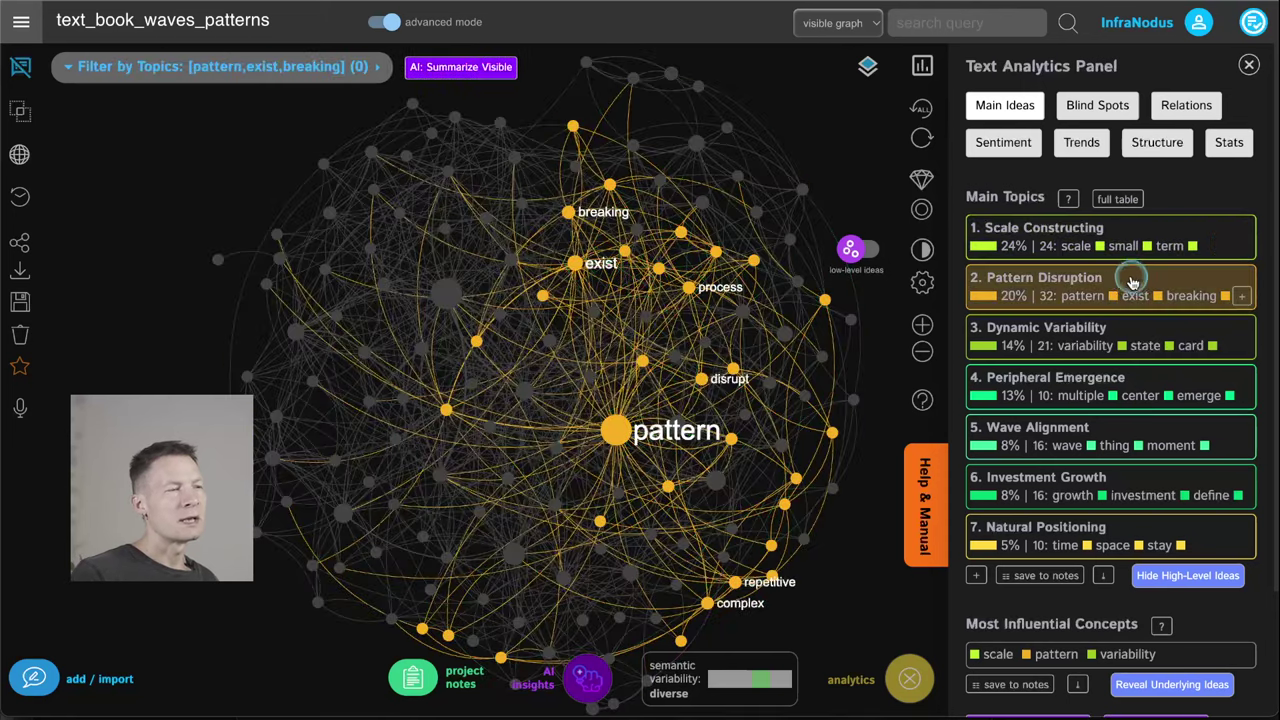
{"action": "left_click", "coordinate": [1132, 282]}
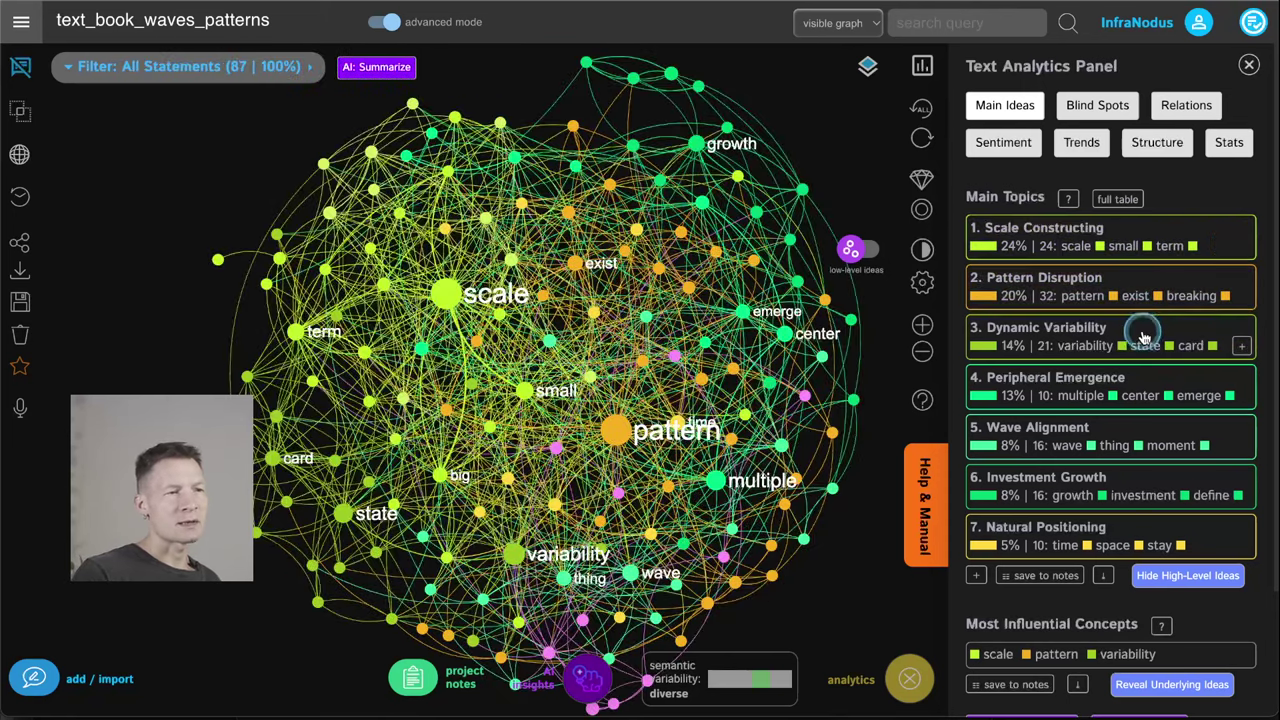
{"action": "left_click", "coordinate": [1143, 337]}
{"action": "left_click", "coordinate": [1143, 337]}
{"action": "left_click", "coordinate": [735, 310]}
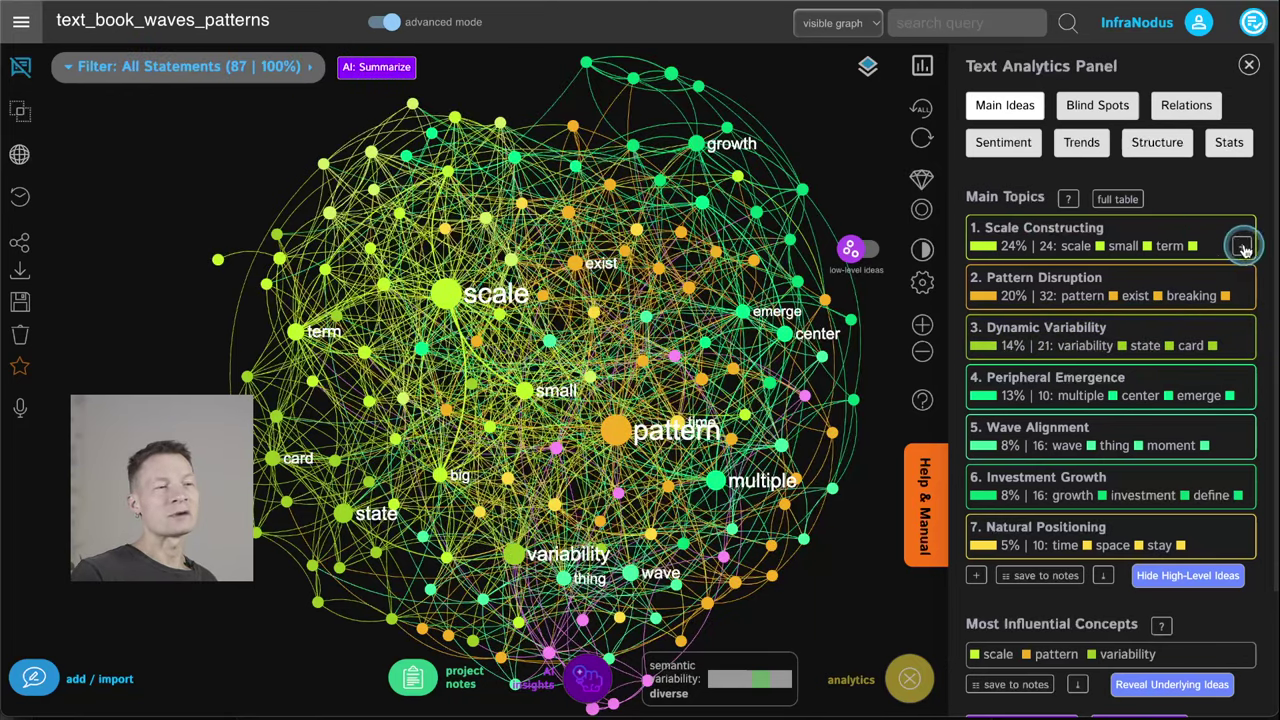
Expand and collapse Scale Constructing's keyword list, and toggle its topic filter on and off.
{"action": "left_click", "coordinate": [1241, 247]}
{"action": "left_click", "coordinate": [1242, 338]}
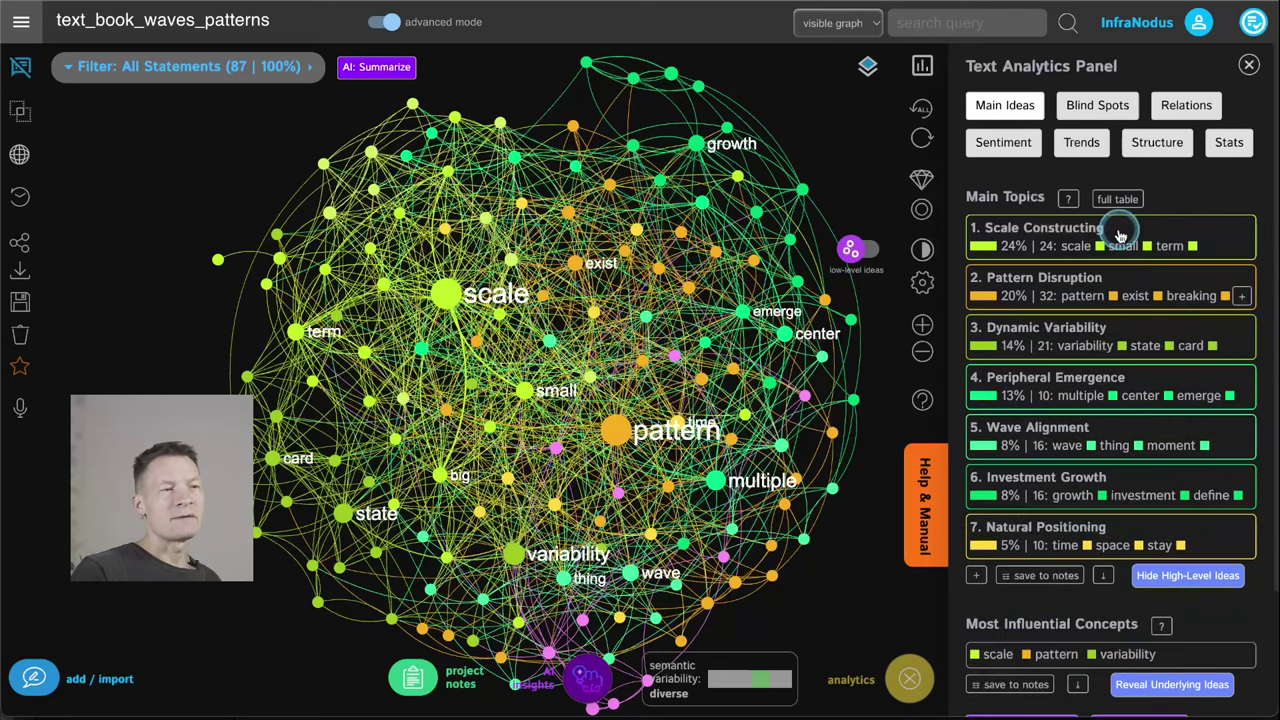
{"action": "left_click", "coordinate": [1121, 233]}
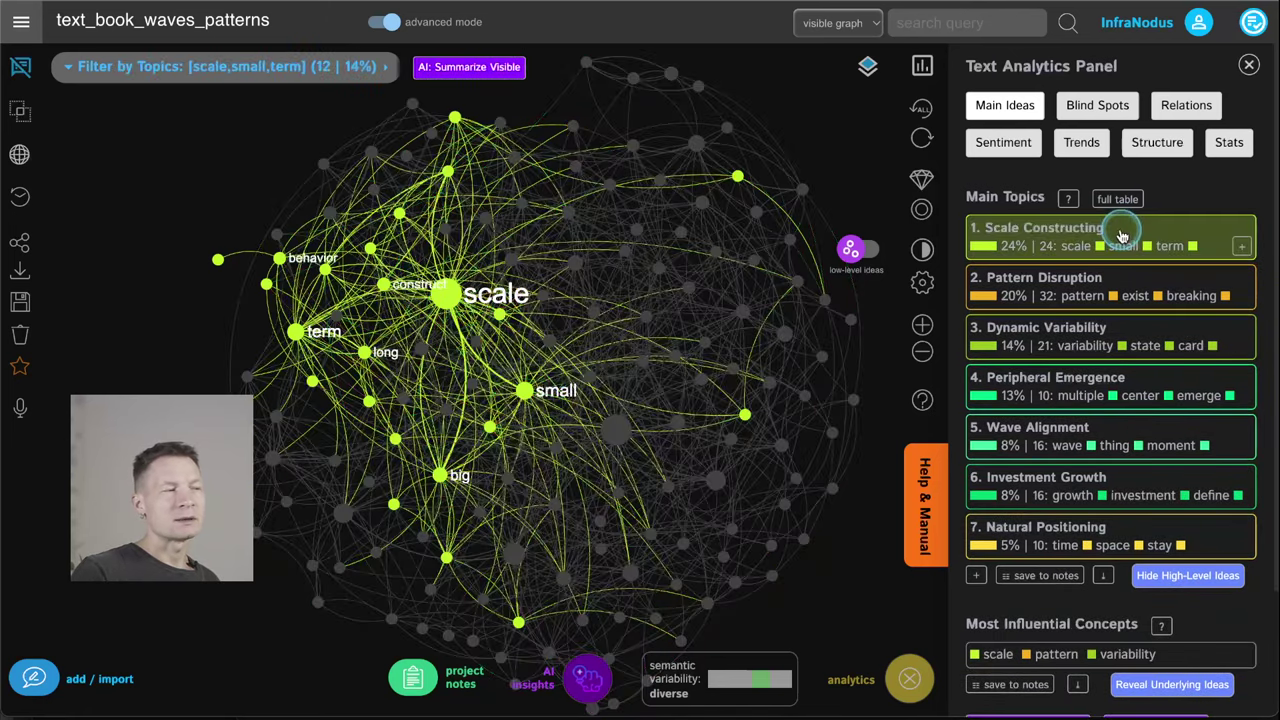
{"action": "left_click", "coordinate": [1121, 233]}
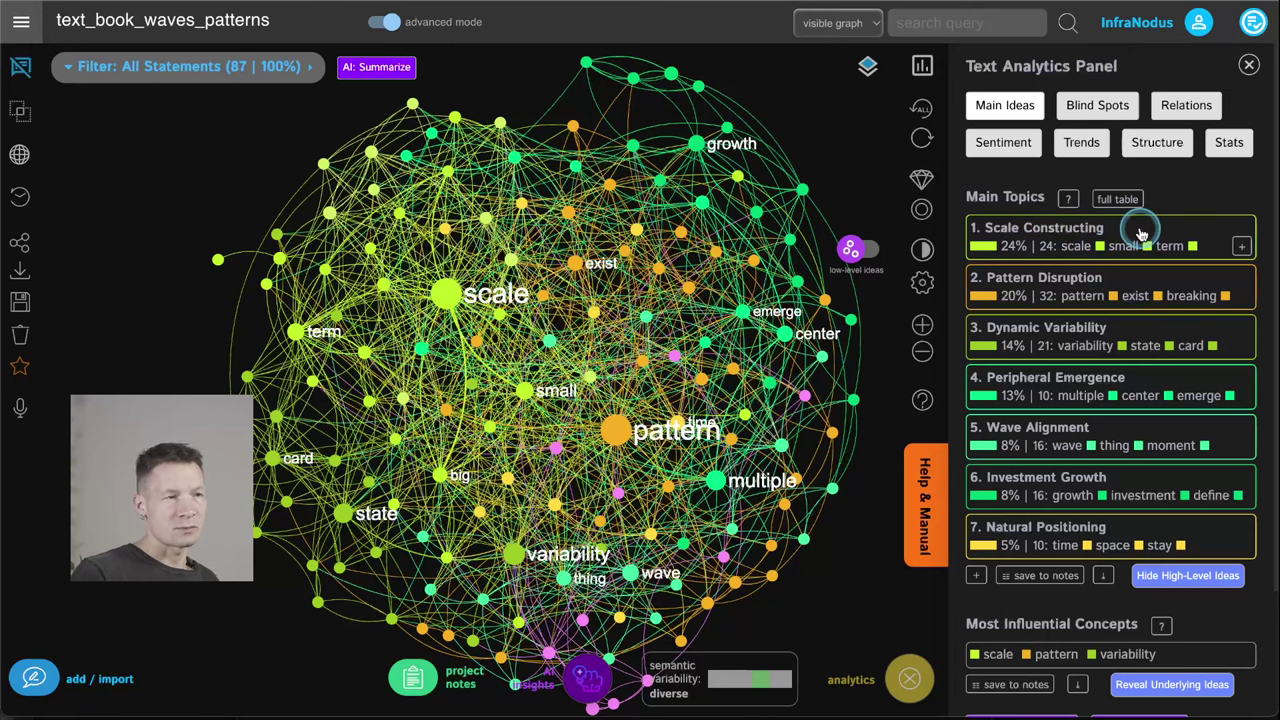
{"action": "left_click", "coordinate": [1137, 234]}
{"action": "left_click", "coordinate": [1137, 233]}
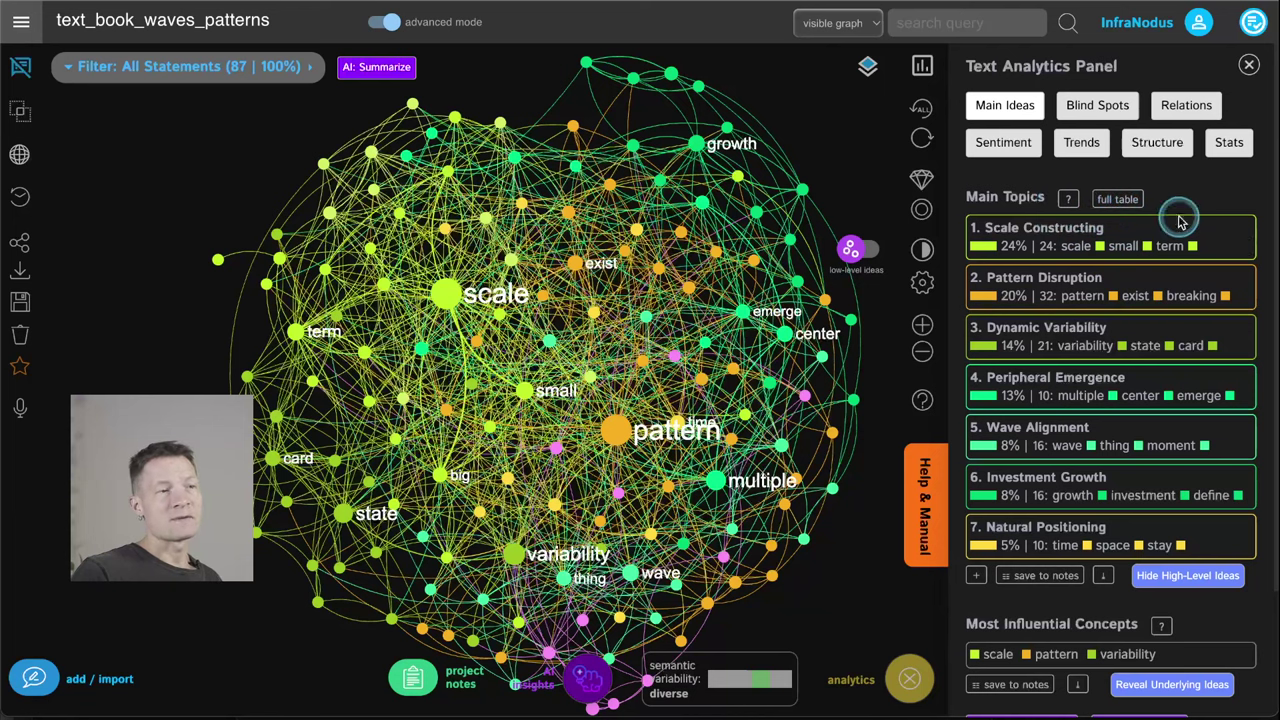
Turn the AI topic names back on as graph cluster labels, and briefly expand Scale Constructing's concepts.
{"action": "left_click", "coordinate": [1175, 575]}
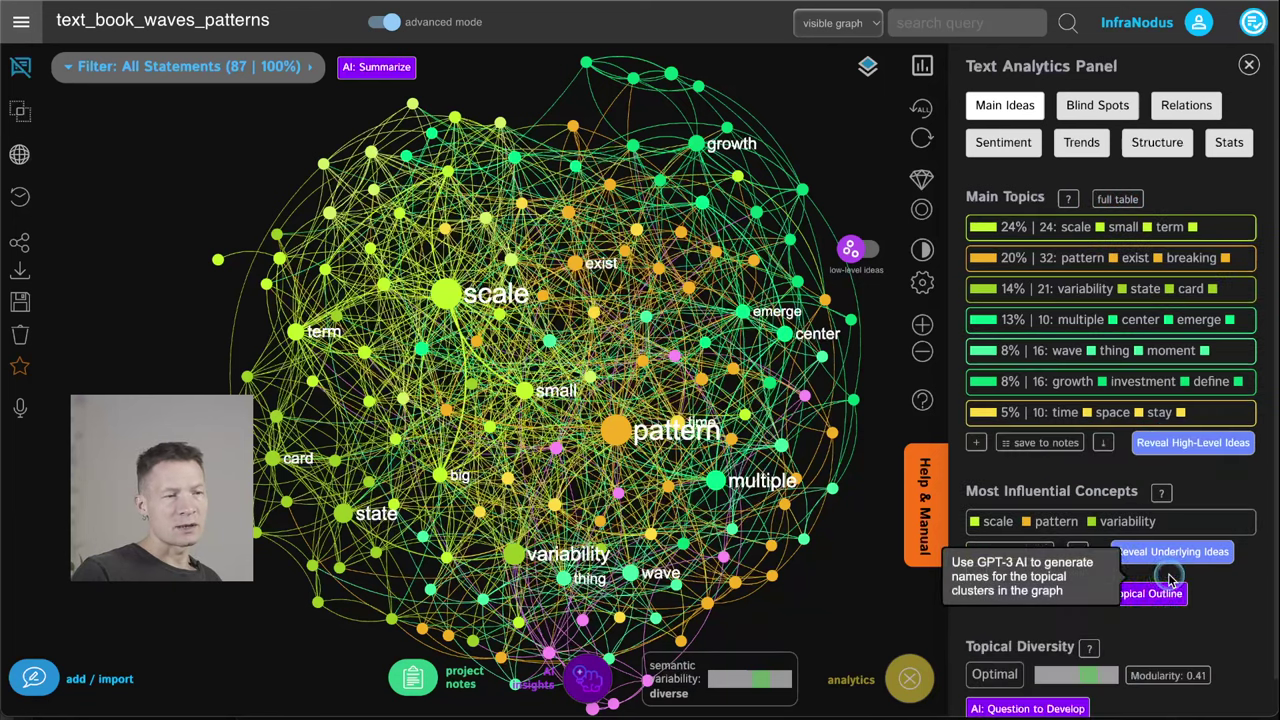
{"action": "left_click", "coordinate": [1197, 446]}
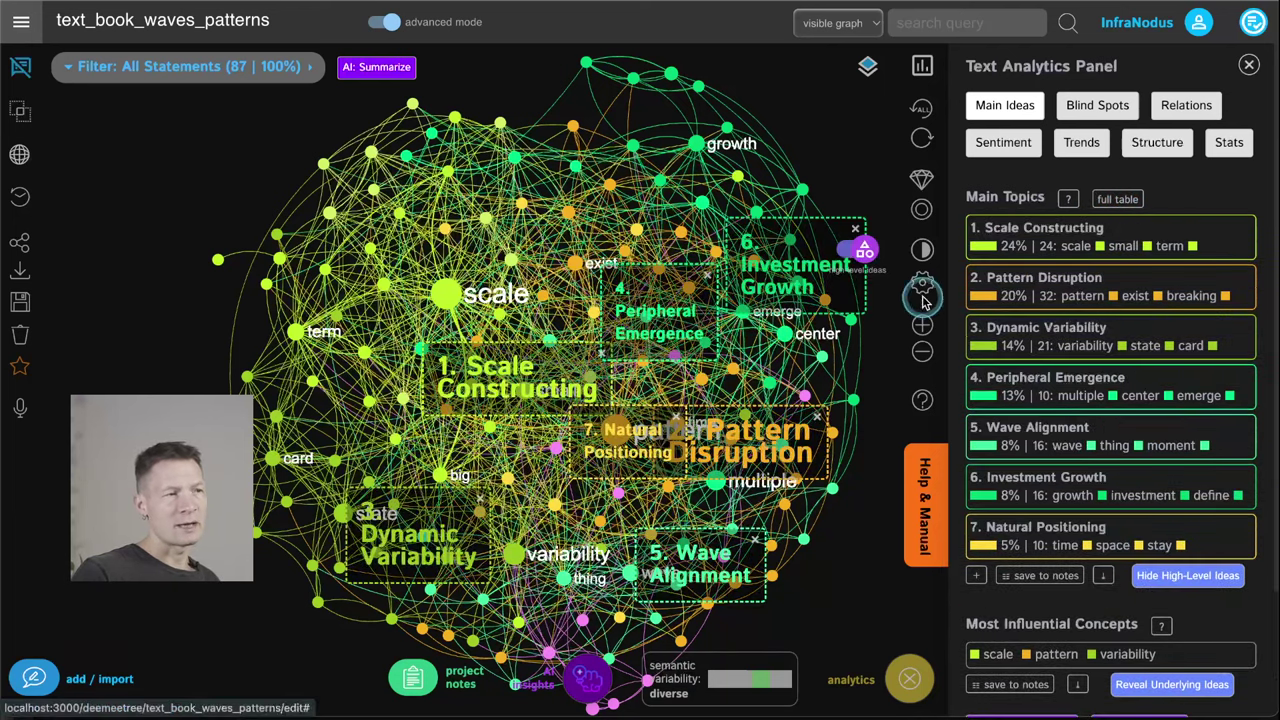
{"action": "left_click", "coordinate": [1242, 246]}
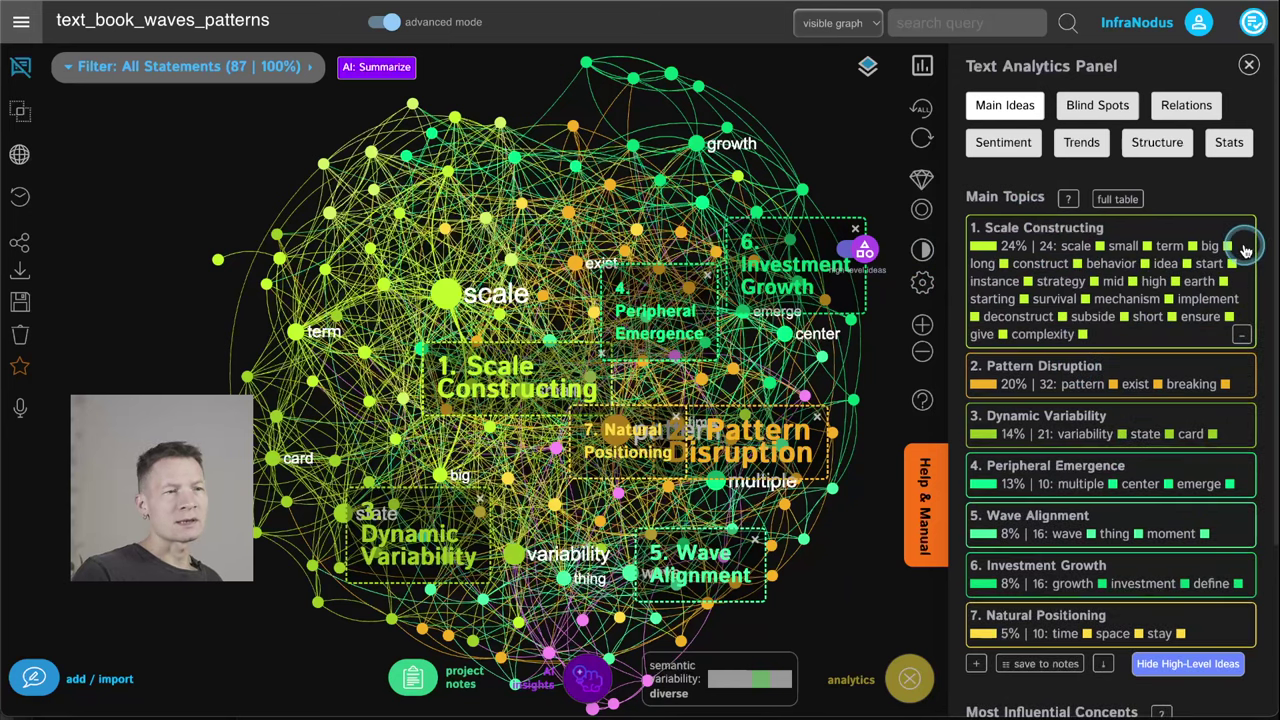
{"action": "left_click", "coordinate": [1246, 334]}
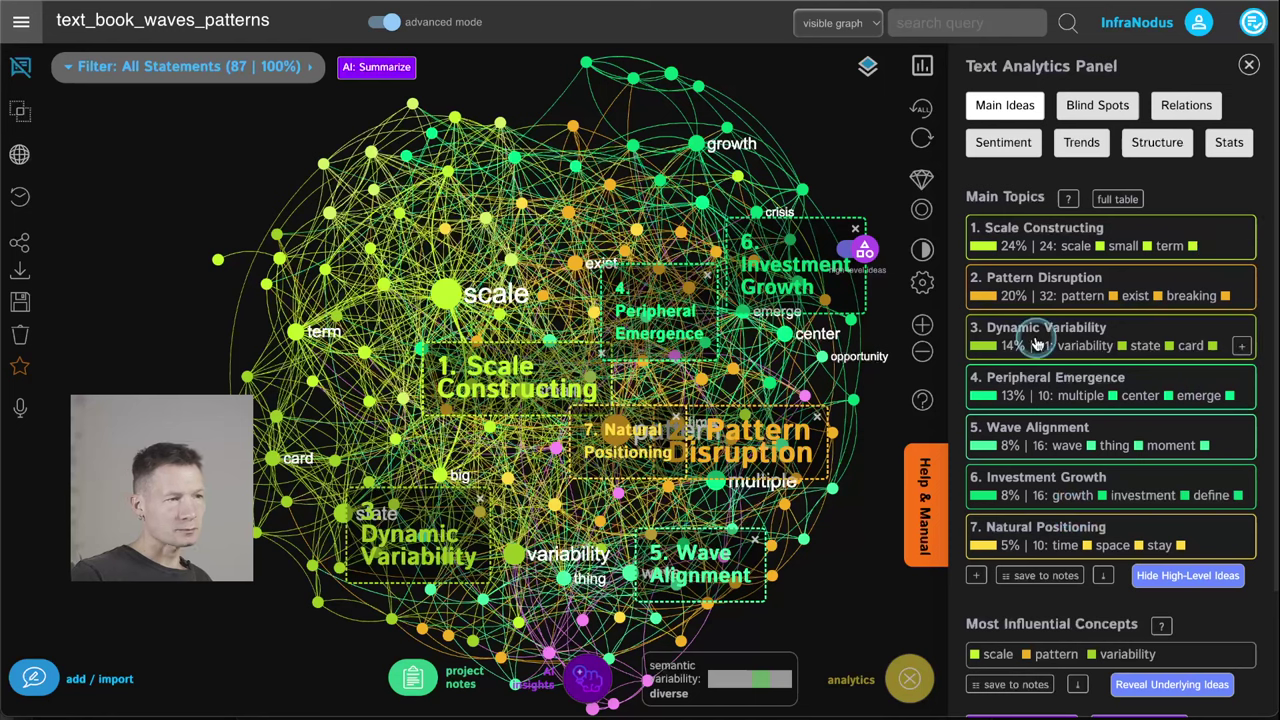
Toggle the GPT-3 cluster interpretation labels on the graph several times.
{"action": "left_click", "coordinate": [866, 248]}
{"action": "left_click", "coordinate": [866, 248]}
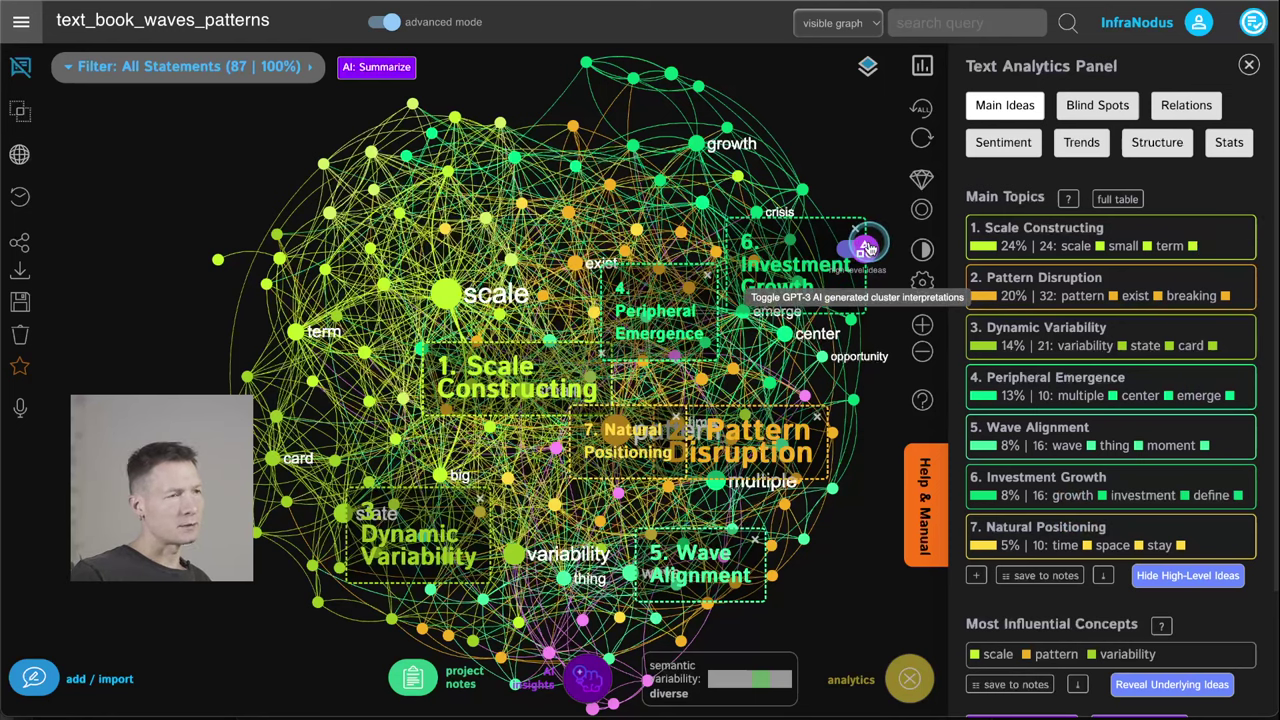
{"action": "left_click", "coordinate": [866, 248]}
{"action": "left_click", "coordinate": [866, 248]}
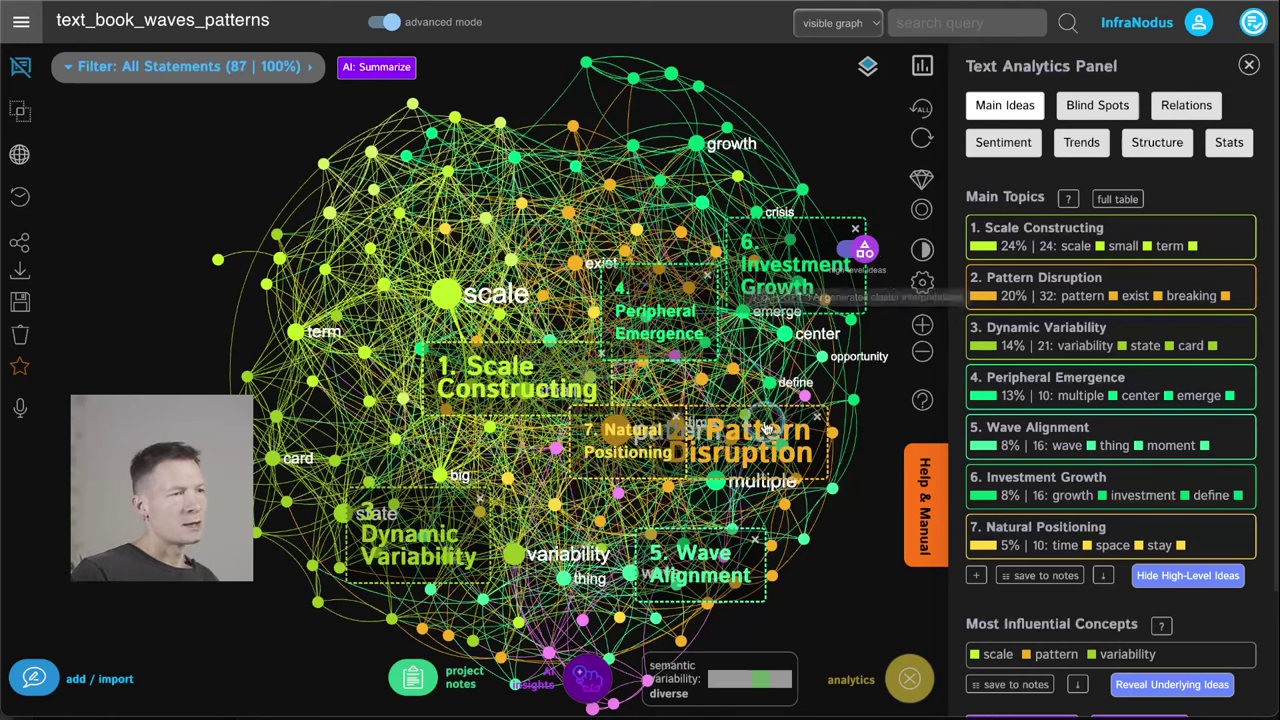
{"action": "left_click", "coordinate": [862, 252]}
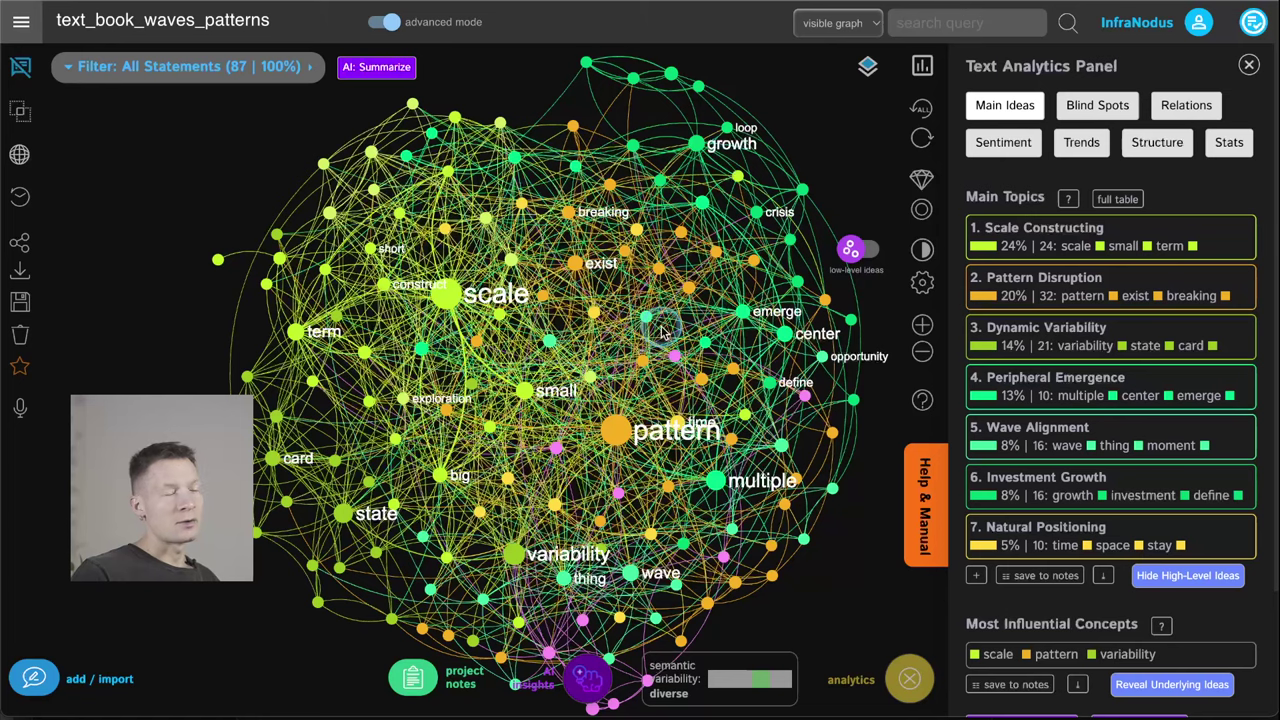
Expand Main Topics to all nine, then collapse it back to the top four.
{"action": "left_click", "coordinate": [976, 575]}
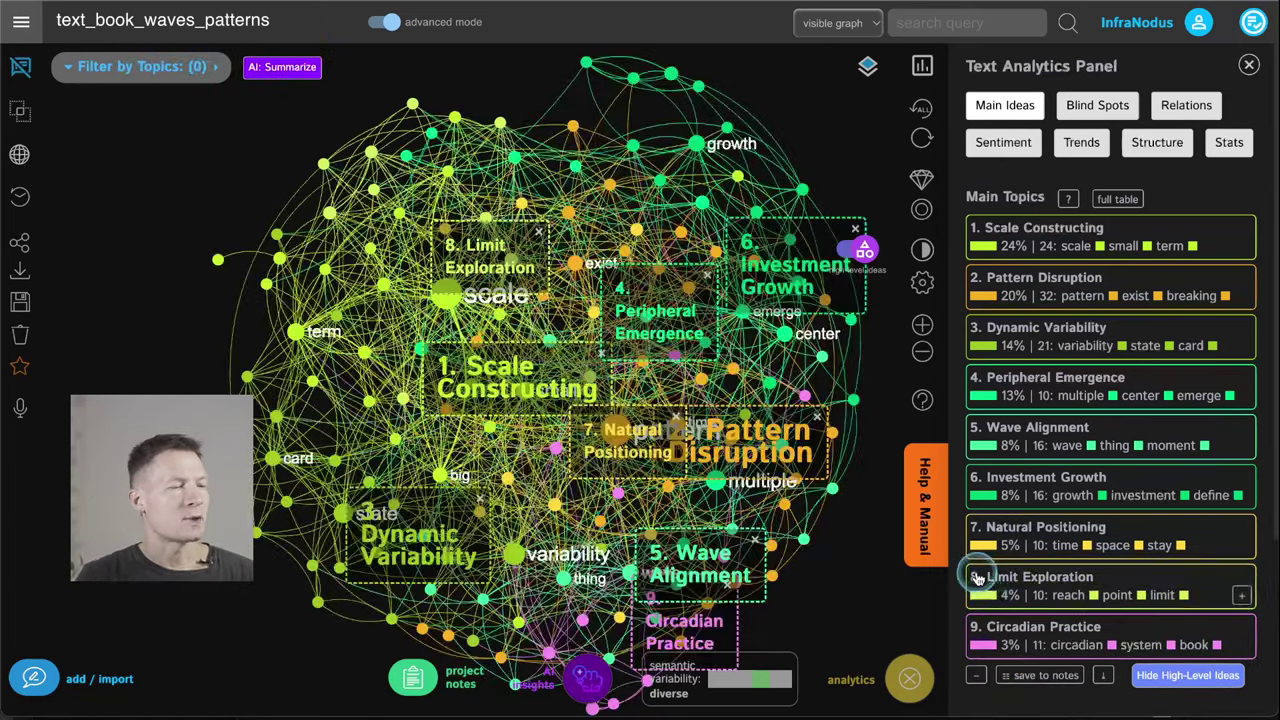
{"action": "scroll", "coordinate": [978, 572], "scroll_direction": "down", "scroll_amount": 2}
{"action": "left_click", "coordinate": [977, 577]}
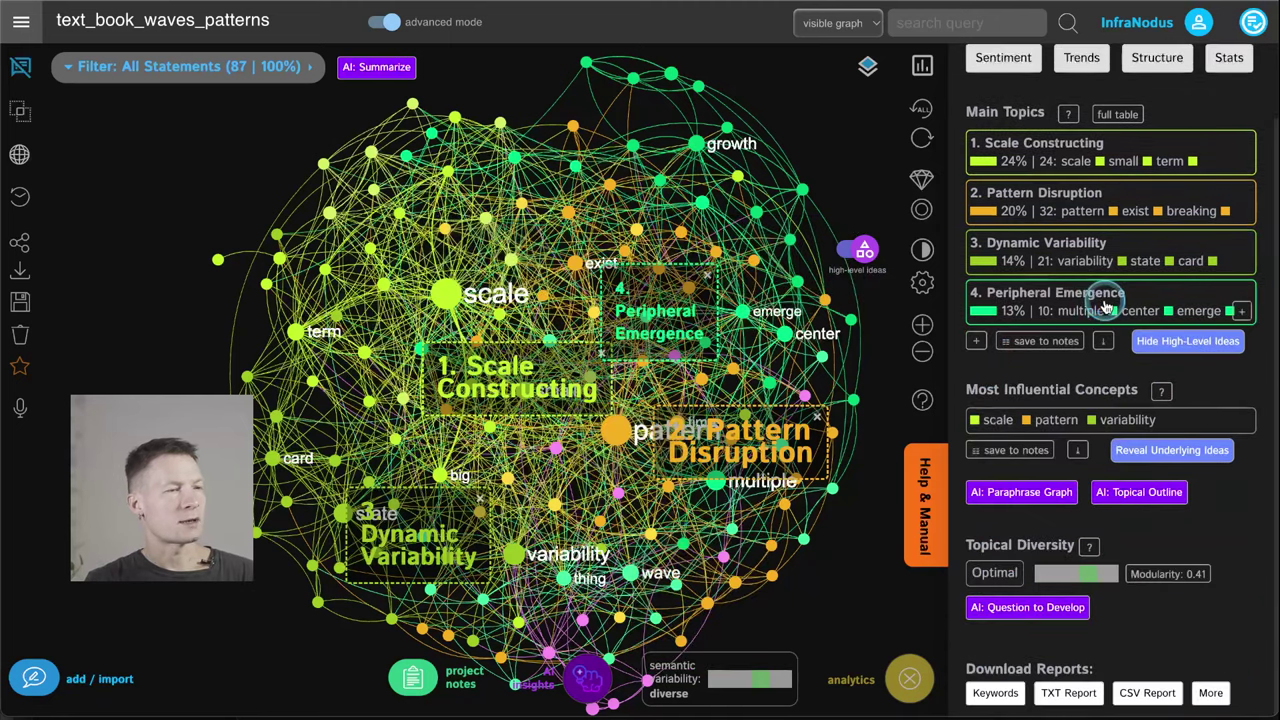
{"action": "scroll", "coordinate": [1163, 289], "scroll_direction": "up", "scroll_amount": 2}
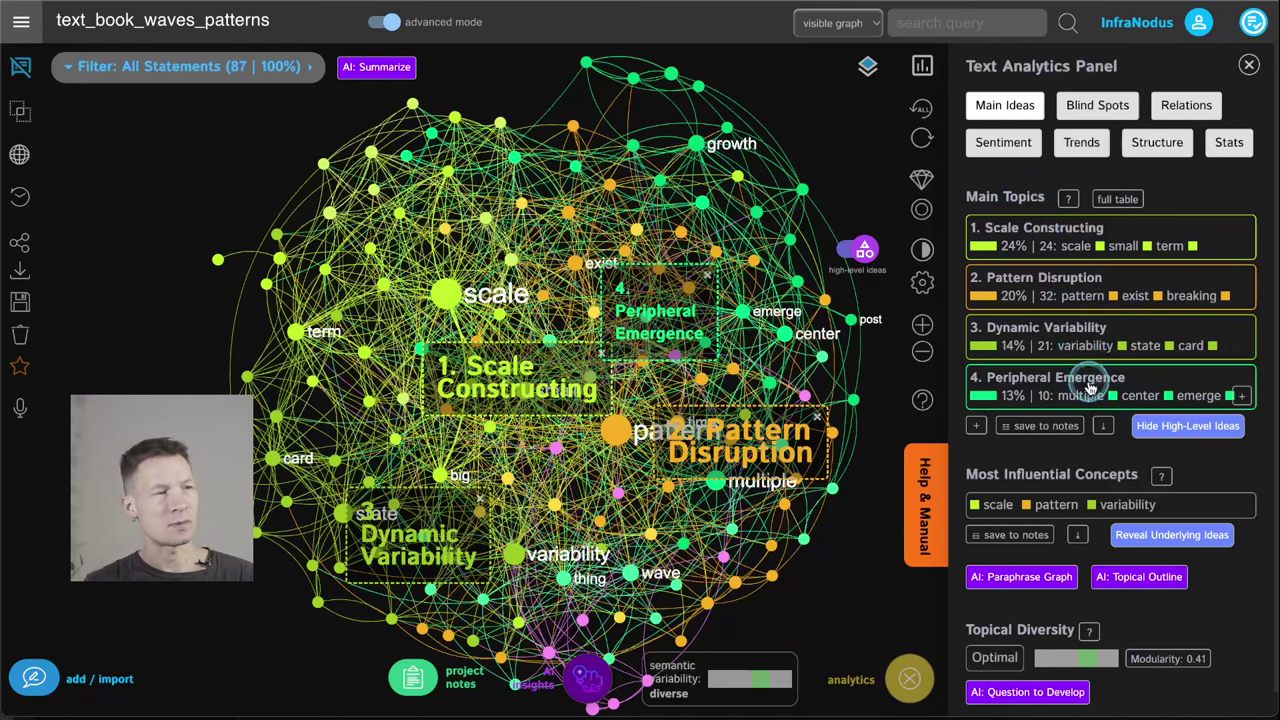
{"action": "scroll", "coordinate": [1045, 520], "scroll_direction": "down", "scroll_amount": 1}
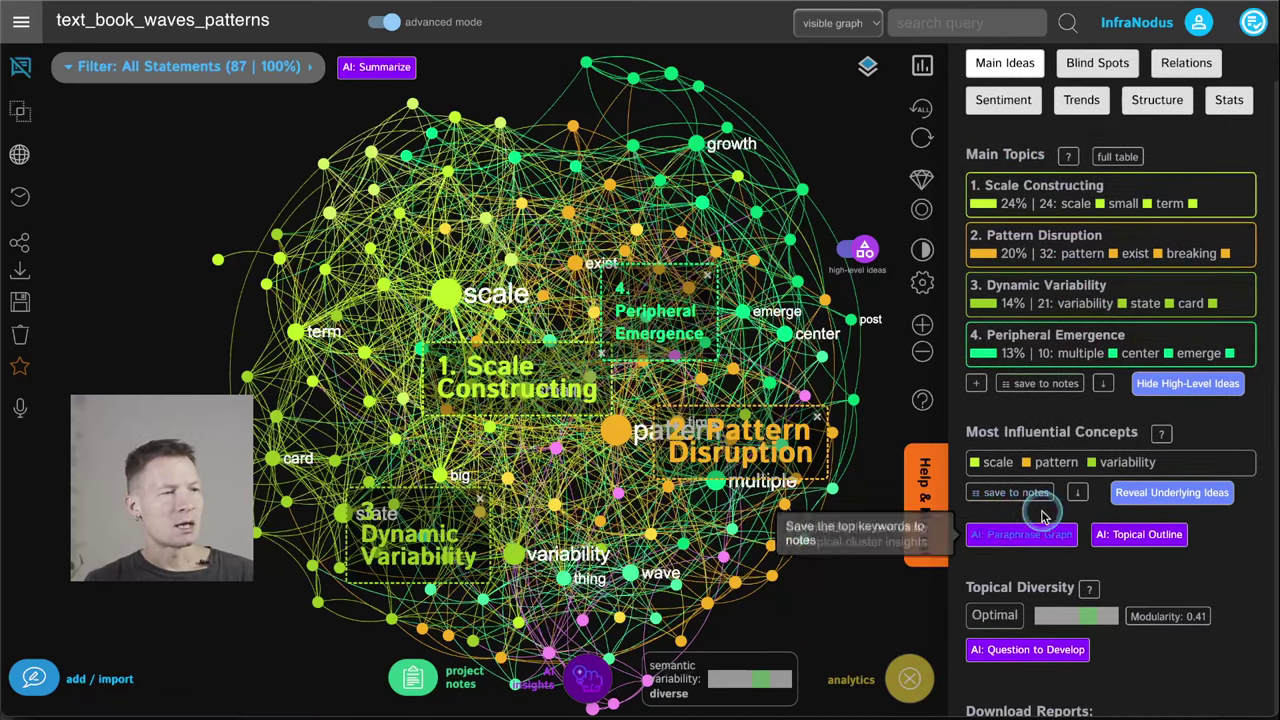
{"action": "left_click", "coordinate": [977, 387]}
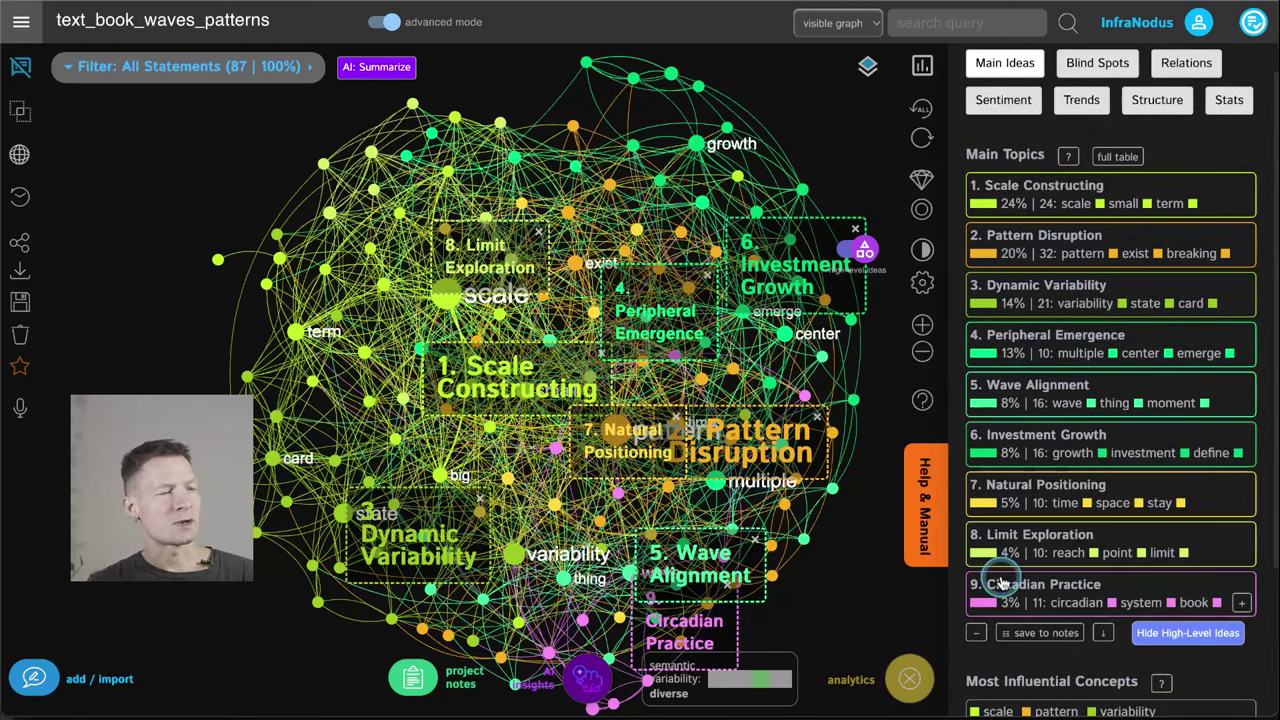
{"action": "left_click", "coordinate": [978, 635]}
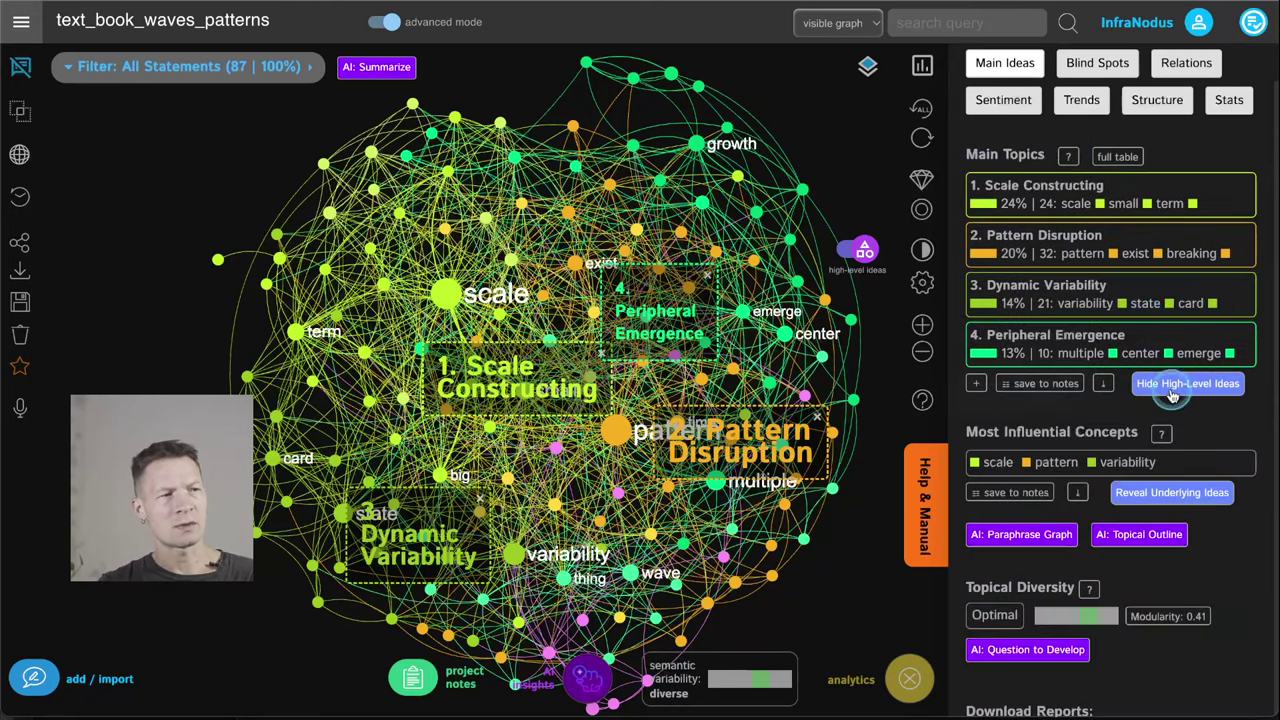
{"action": "left_click", "coordinate": [1156, 440]}
{"action": "scroll", "coordinate": [1068, 600], "scroll_direction": "down", "scroll_amount": 1}
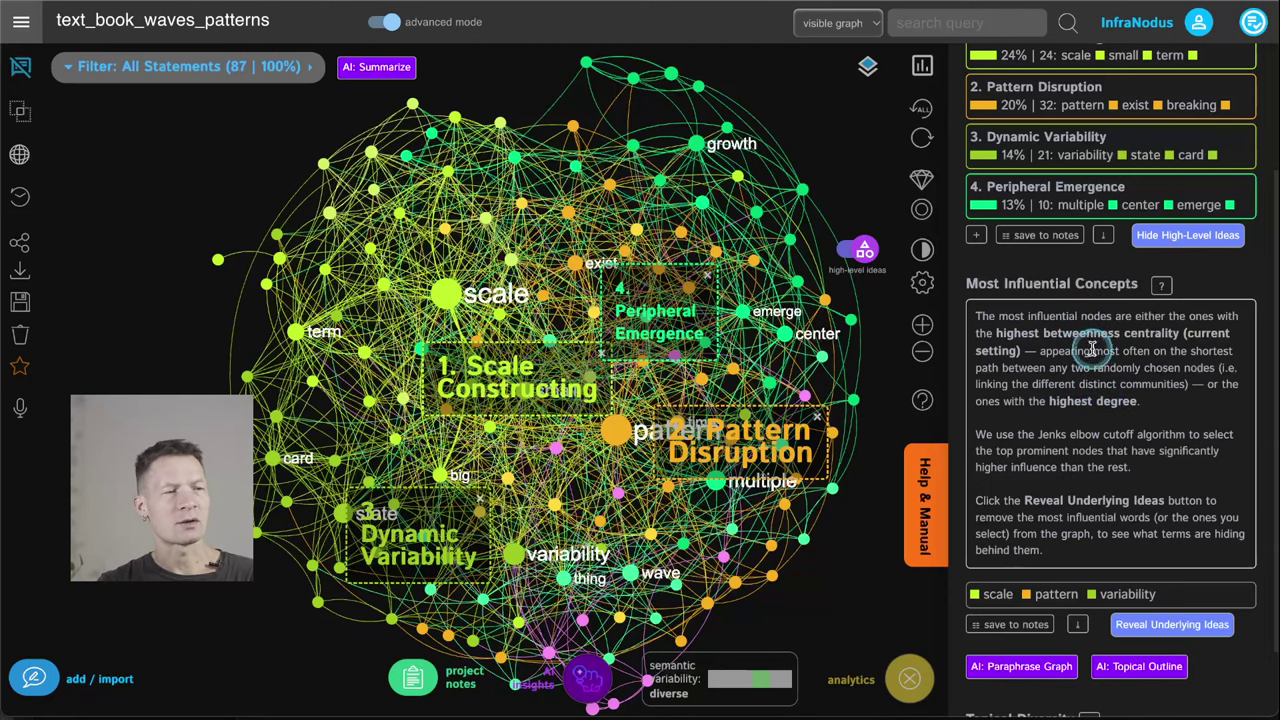
{"action": "left_click", "coordinate": [1163, 287]}
{"action": "scroll", "coordinate": [1086, 337], "scroll_direction": "up", "scroll_amount": 2}
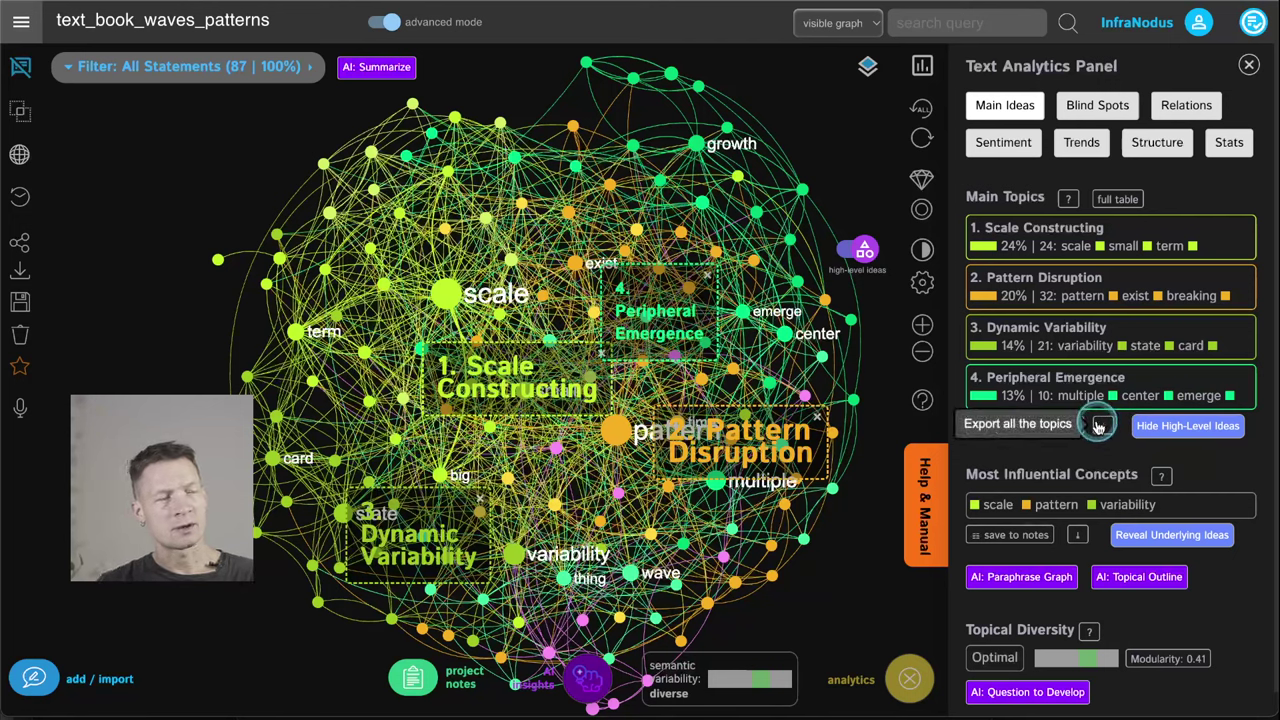
Open the full topics table, scroll through its rows and columns, then close it.
{"action": "left_click", "coordinate": [1117, 198]}
{"action": "scroll", "coordinate": [1205, 530], "scroll_direction": "right", "scroll_amount": 3}
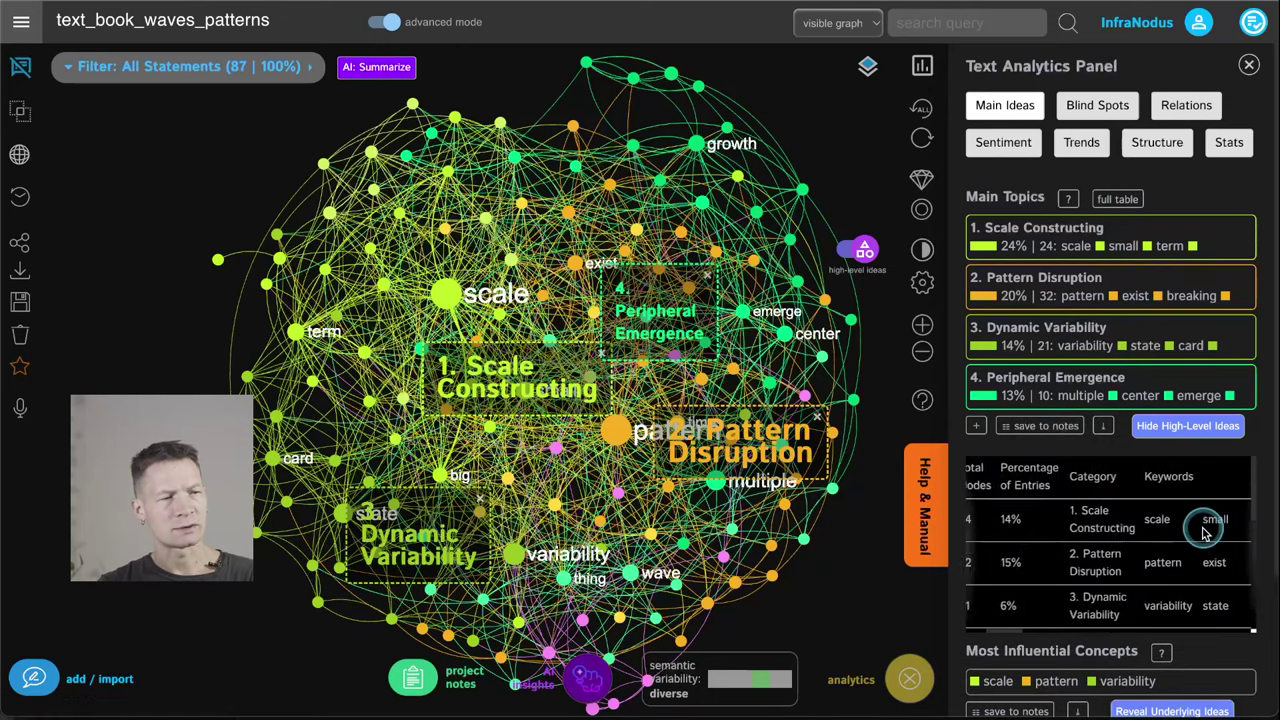
{"action": "scroll", "coordinate": [1205, 533], "scroll_direction": "right", "scroll_amount": 3}
{"action": "scroll", "coordinate": [1205, 533], "scroll_direction": "left", "scroll_amount": 5}
{"action": "scroll", "coordinate": [1205, 533], "scroll_direction": "down", "scroll_amount": 1}
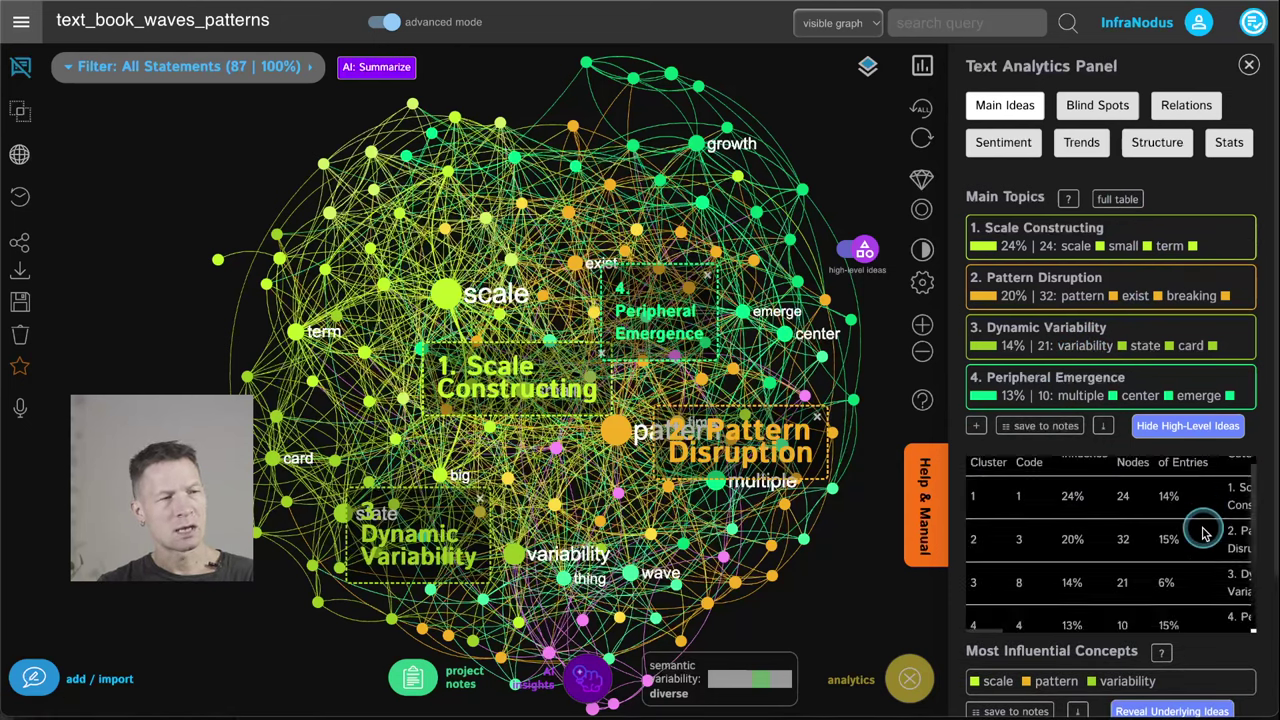
{"action": "scroll", "coordinate": [1205, 533], "scroll_direction": "down", "scroll_amount": 3}
{"action": "scroll", "coordinate": [1205, 525], "scroll_direction": "up", "scroll_amount": 5}
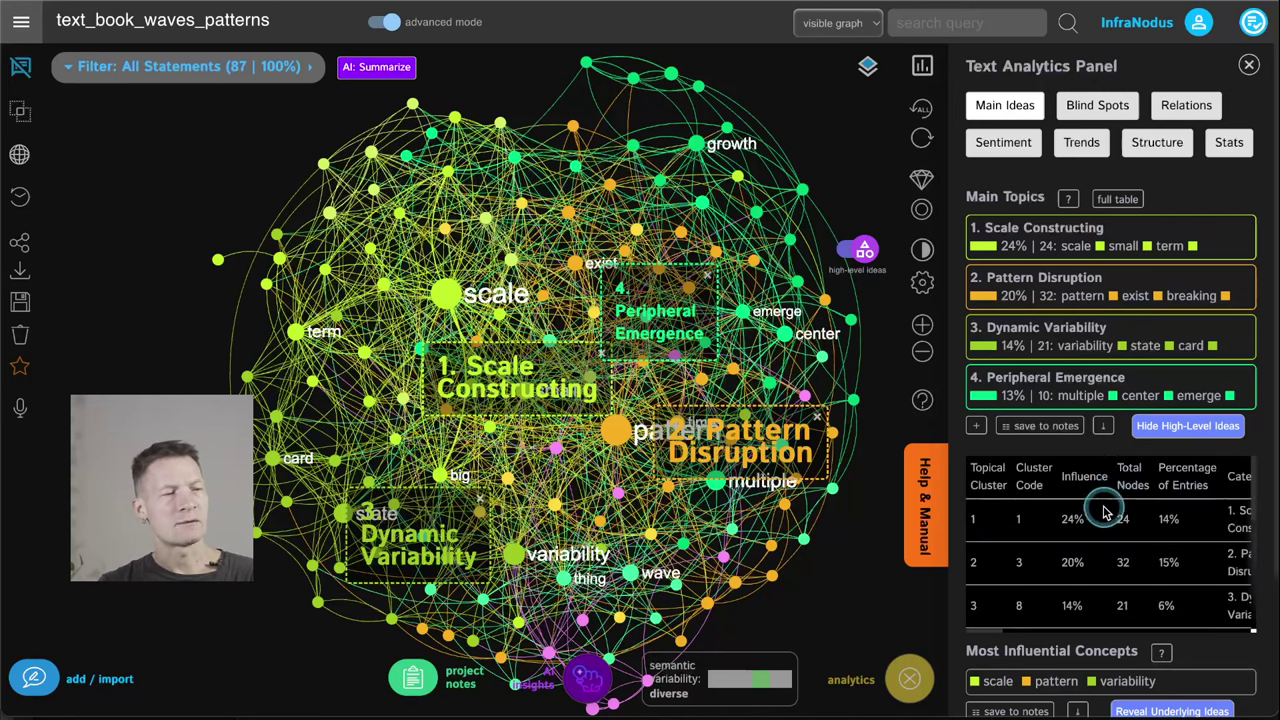
{"action": "scroll", "coordinate": [1105, 512], "scroll_direction": "down", "scroll_amount": 3}
{"action": "scroll", "coordinate": [1105, 512], "scroll_direction": "up", "scroll_amount": 2}
{"action": "scroll", "coordinate": [1105, 512], "scroll_direction": "right", "scroll_amount": 2}
{"action": "scroll", "coordinate": [1105, 512], "scroll_direction": "up", "scroll_amount": 2}
{"action": "scroll", "coordinate": [1105, 512], "scroll_direction": "right", "scroll_amount": 2}
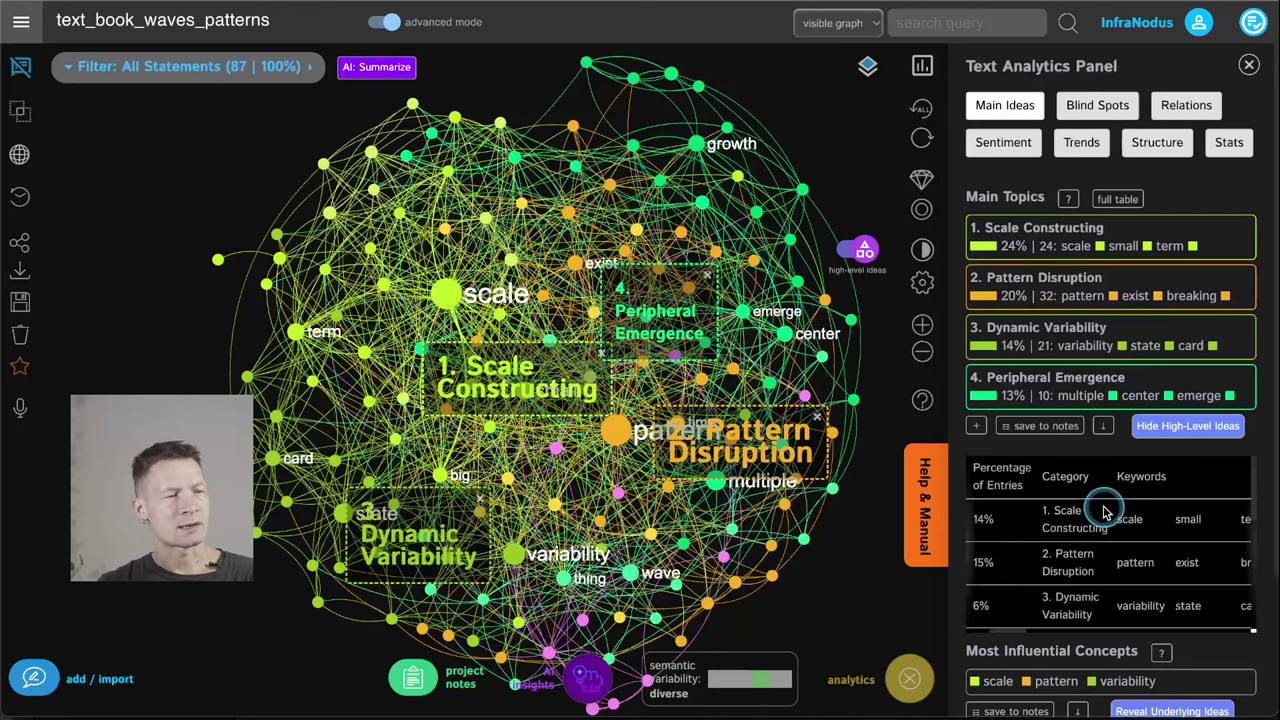
{"action": "scroll", "coordinate": [1105, 512], "scroll_direction": "left", "scroll_amount": 4}
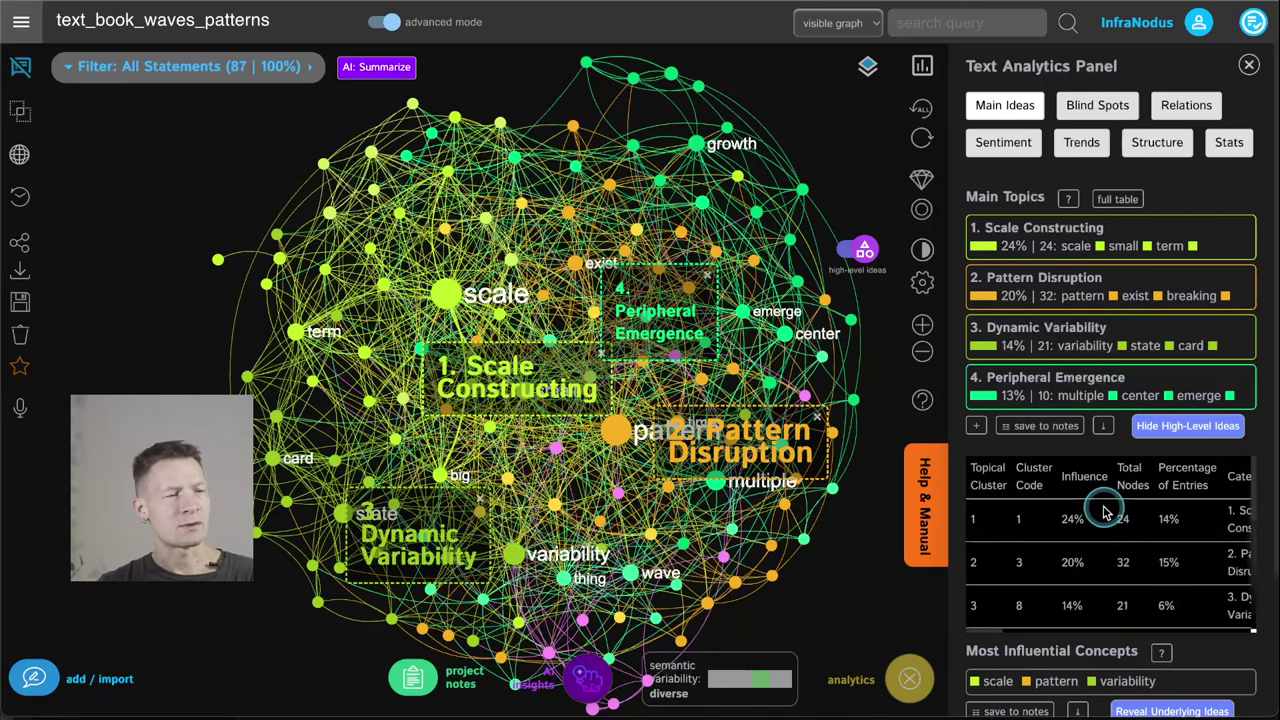
{"action": "left_click", "coordinate": [1115, 201]}
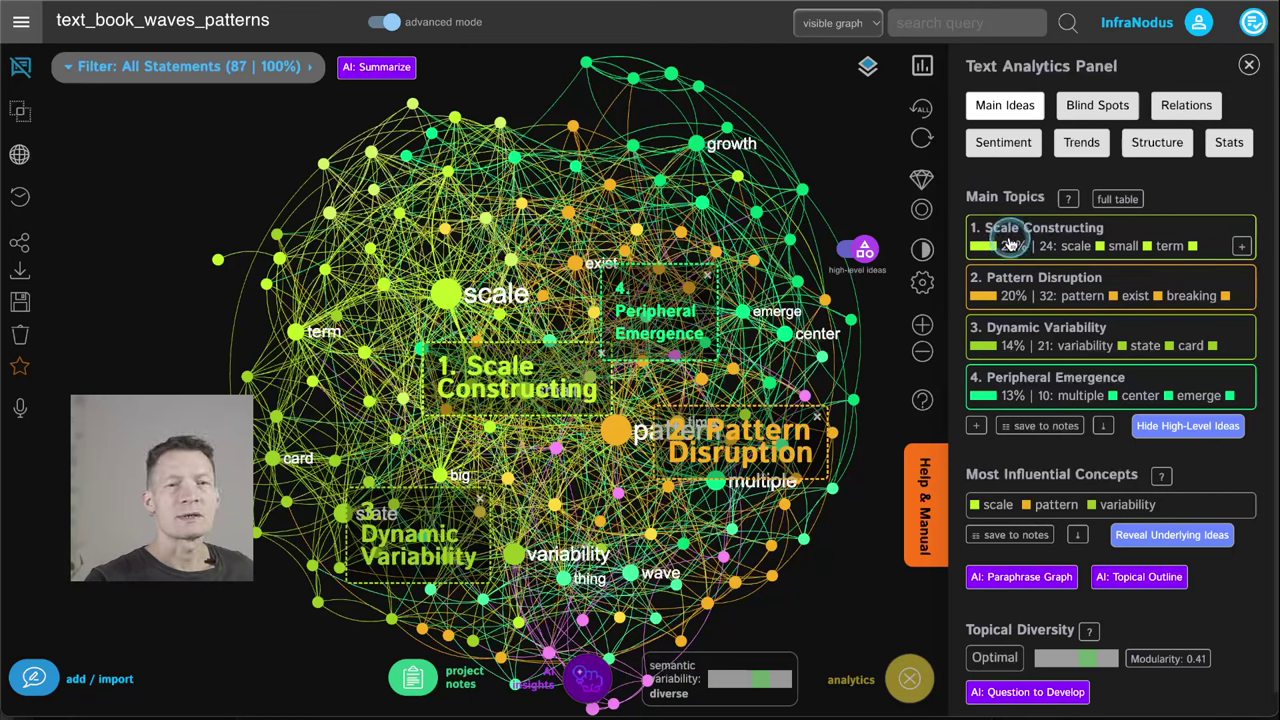
Expand and collapse Scale Constructing's keywords, then filter the graph to that topic (12 of 87 statements).
{"action": "left_click", "coordinate": [1240, 249]}
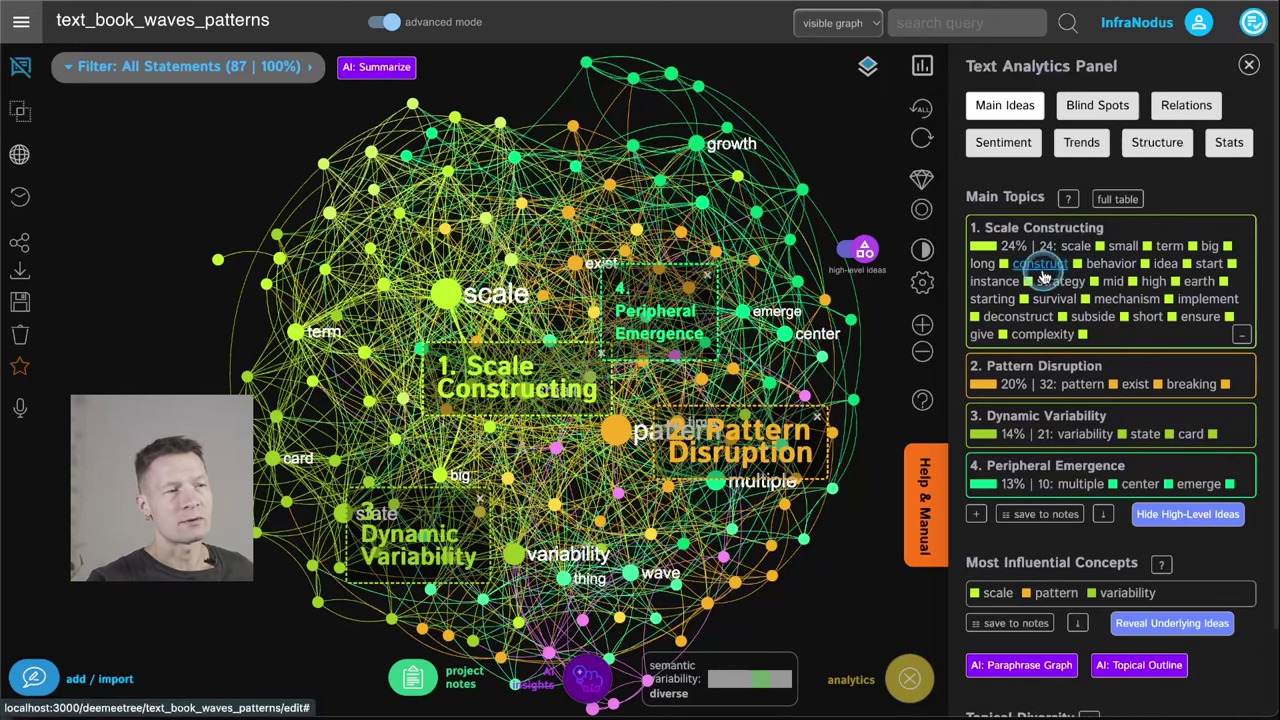
{"action": "left_click", "coordinate": [1241, 334]}
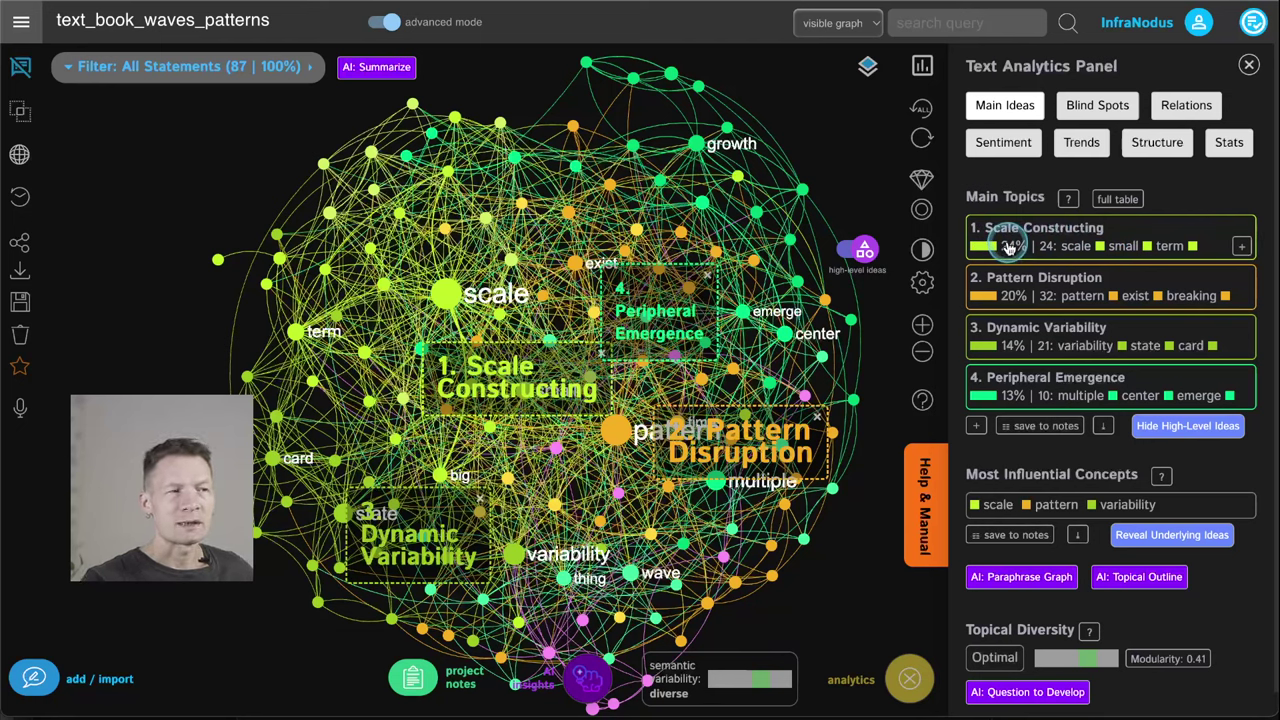
{"action": "left_click", "coordinate": [1133, 240]}
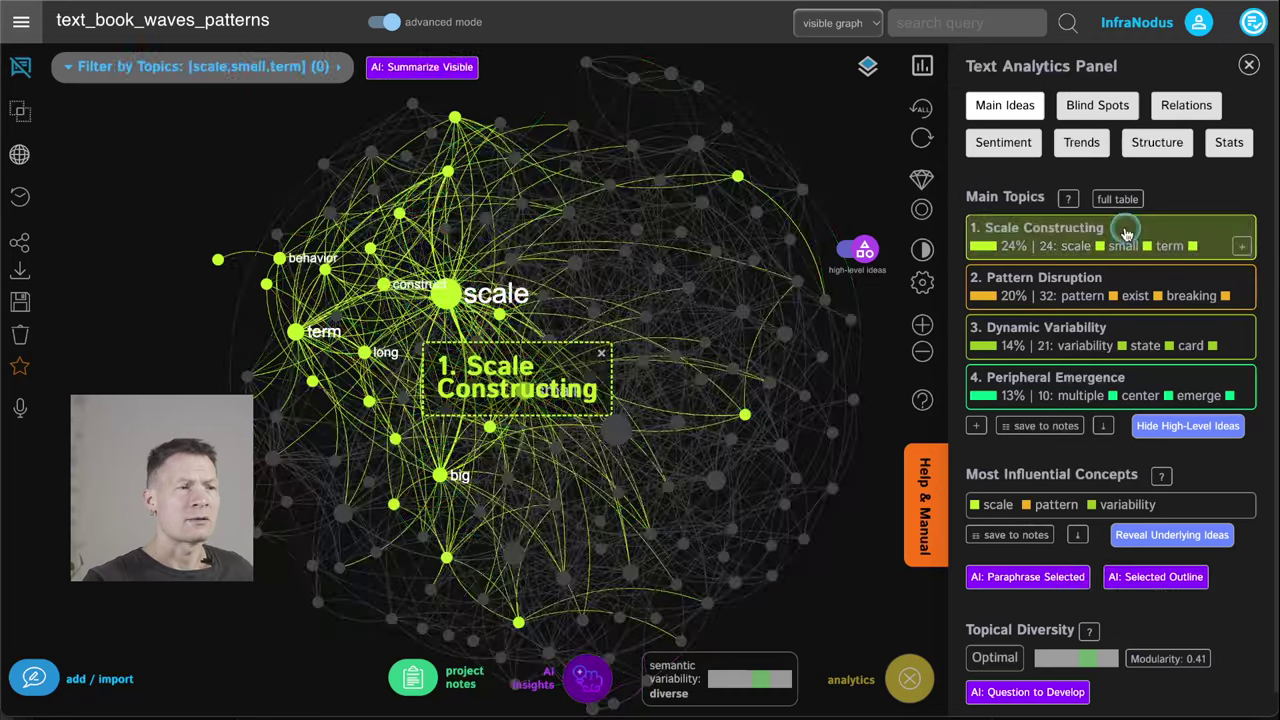
{"action": "left_click", "coordinate": [1126, 233]}
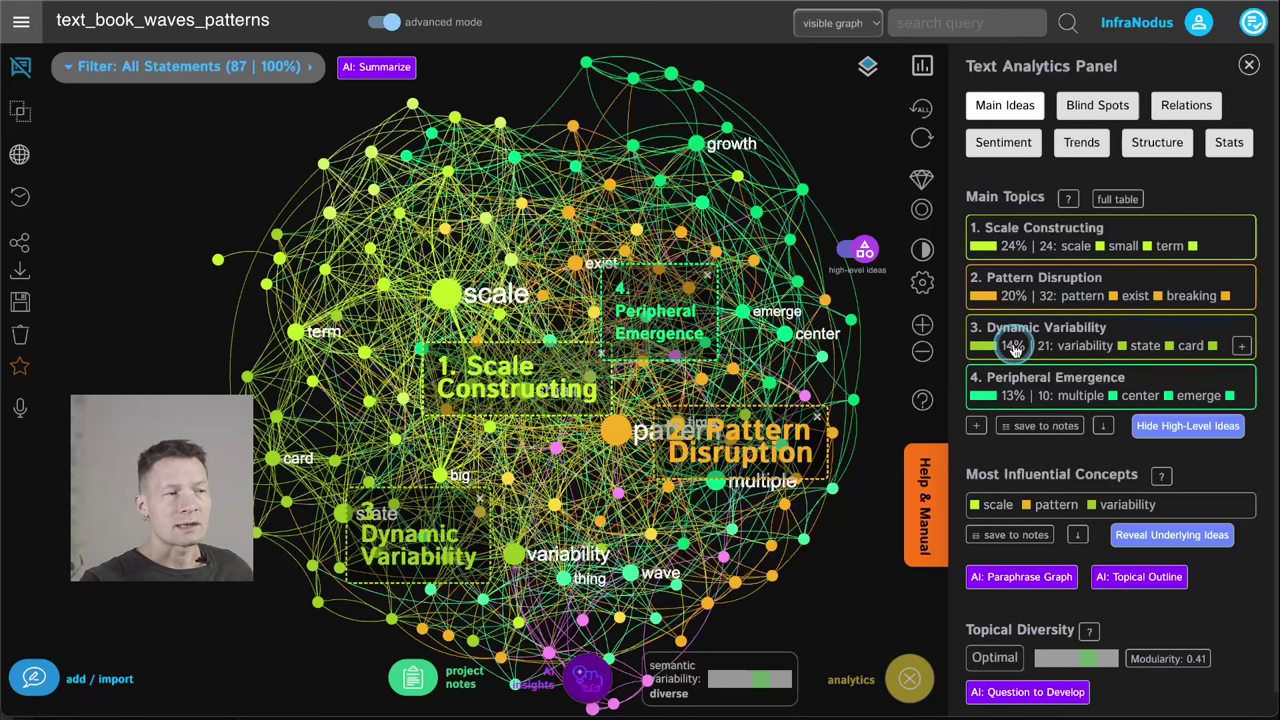
{"action": "left_click", "coordinate": [1084, 230]}
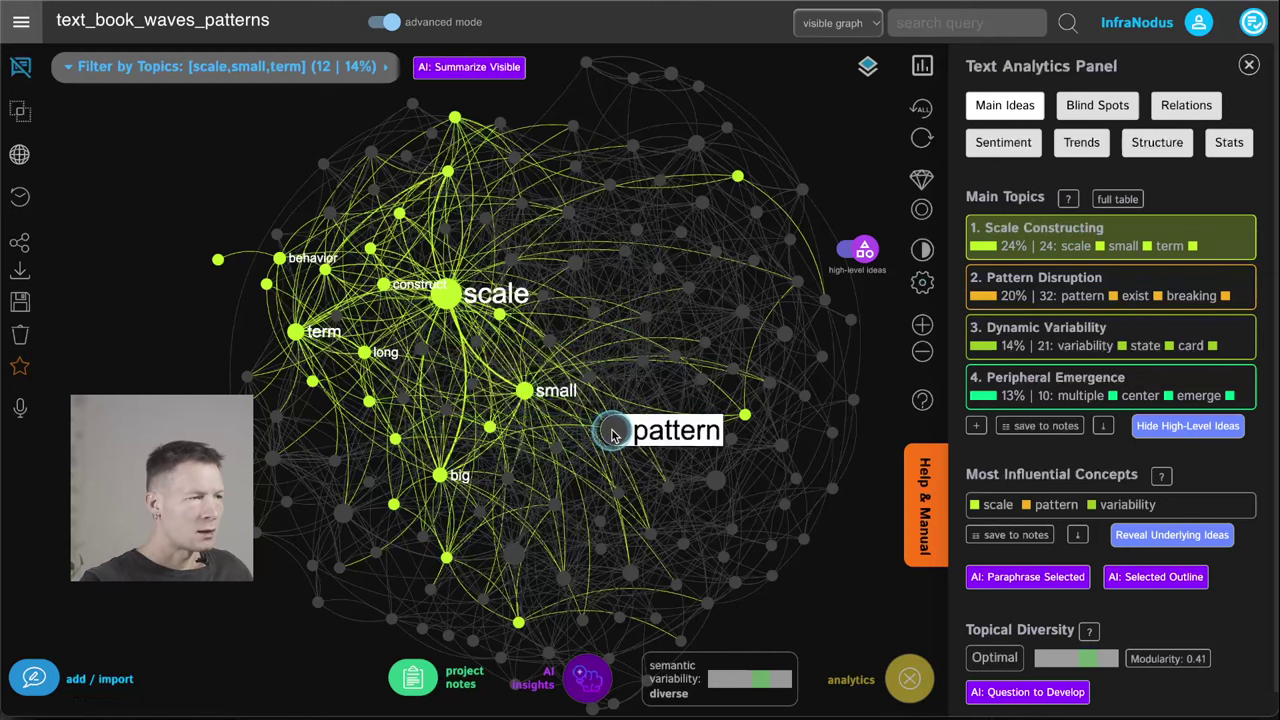
Toggle the Scale Constructing filter, then clear it to show all statements.
{"action": "left_click", "coordinate": [1118, 232]}
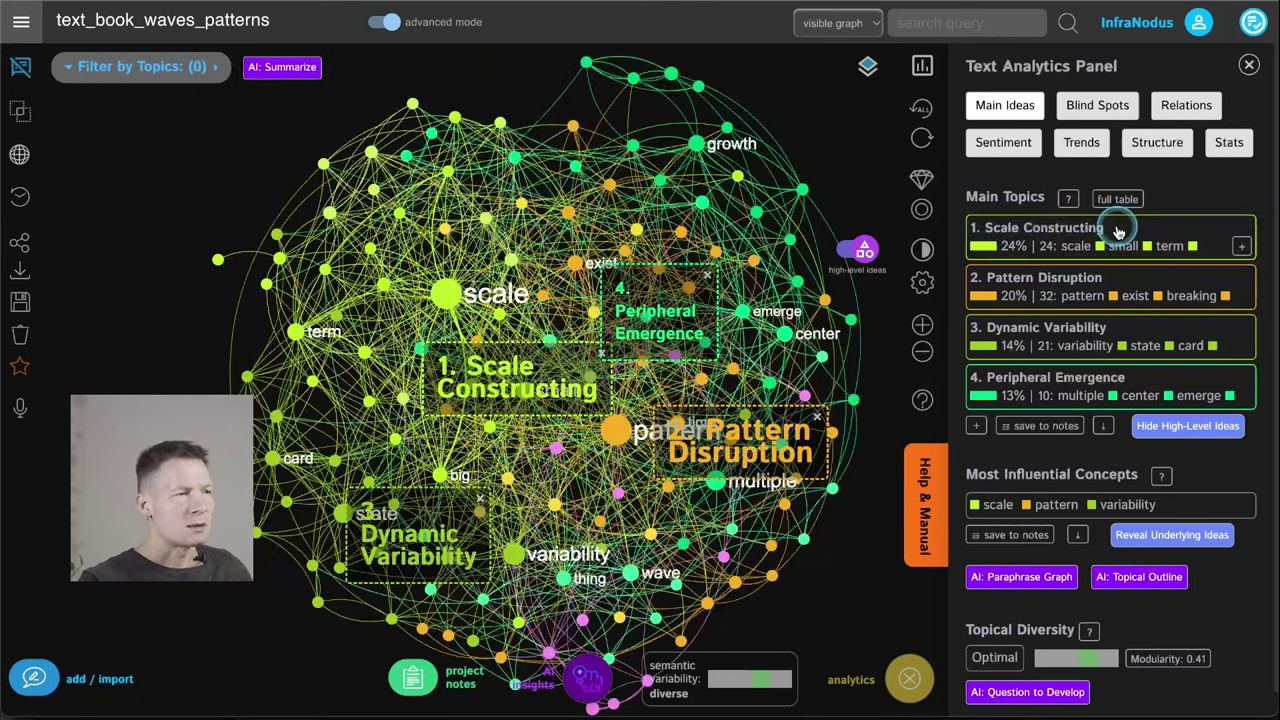
{"action": "left_click", "coordinate": [1118, 232]}
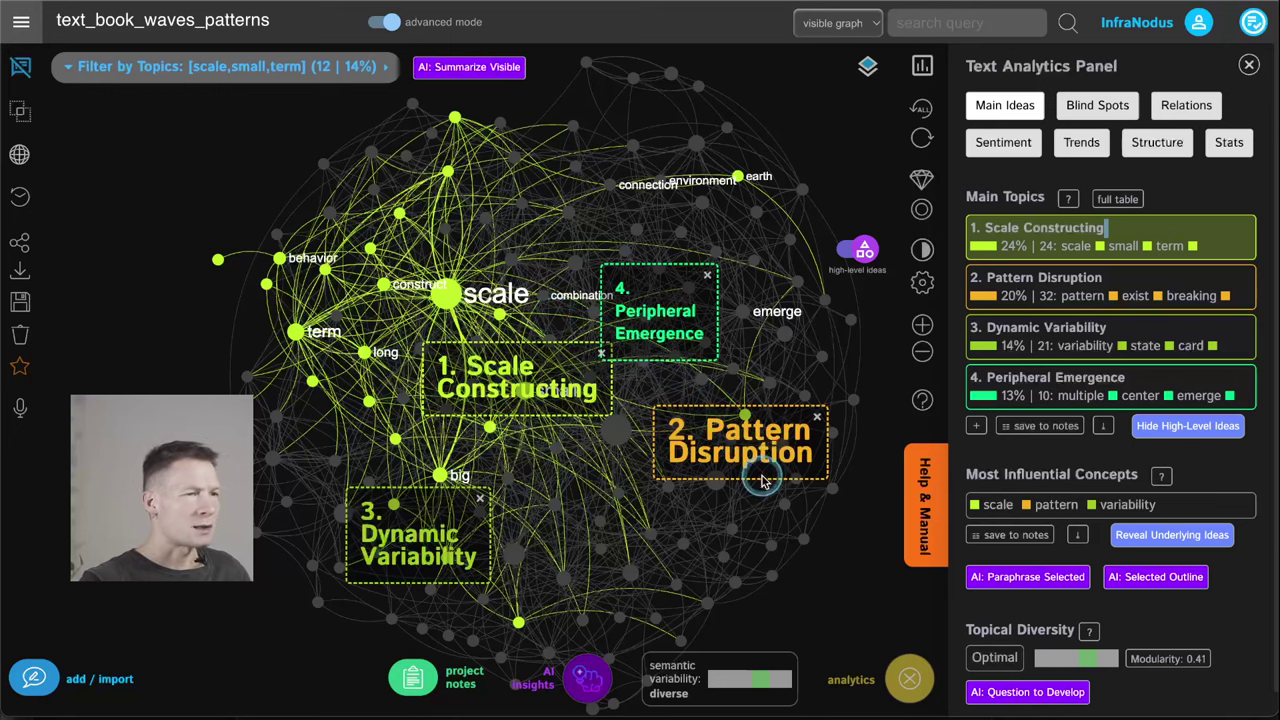
{"action": "left_click", "coordinate": [1150, 236]}
Filter to Dynamic Variability, then Pattern Disruption, clearing each to return to all 87 statements.
{"action": "left_click", "coordinate": [1133, 325]}
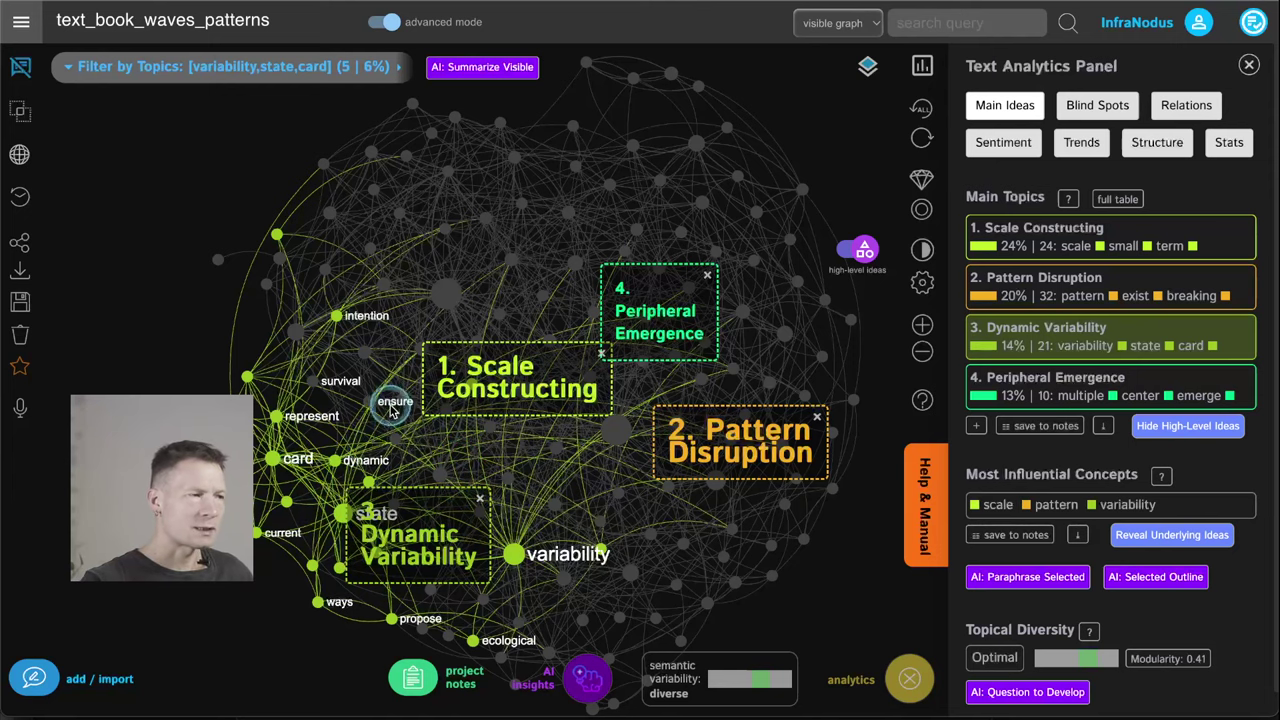
{"action": "left_click", "coordinate": [1123, 327]}
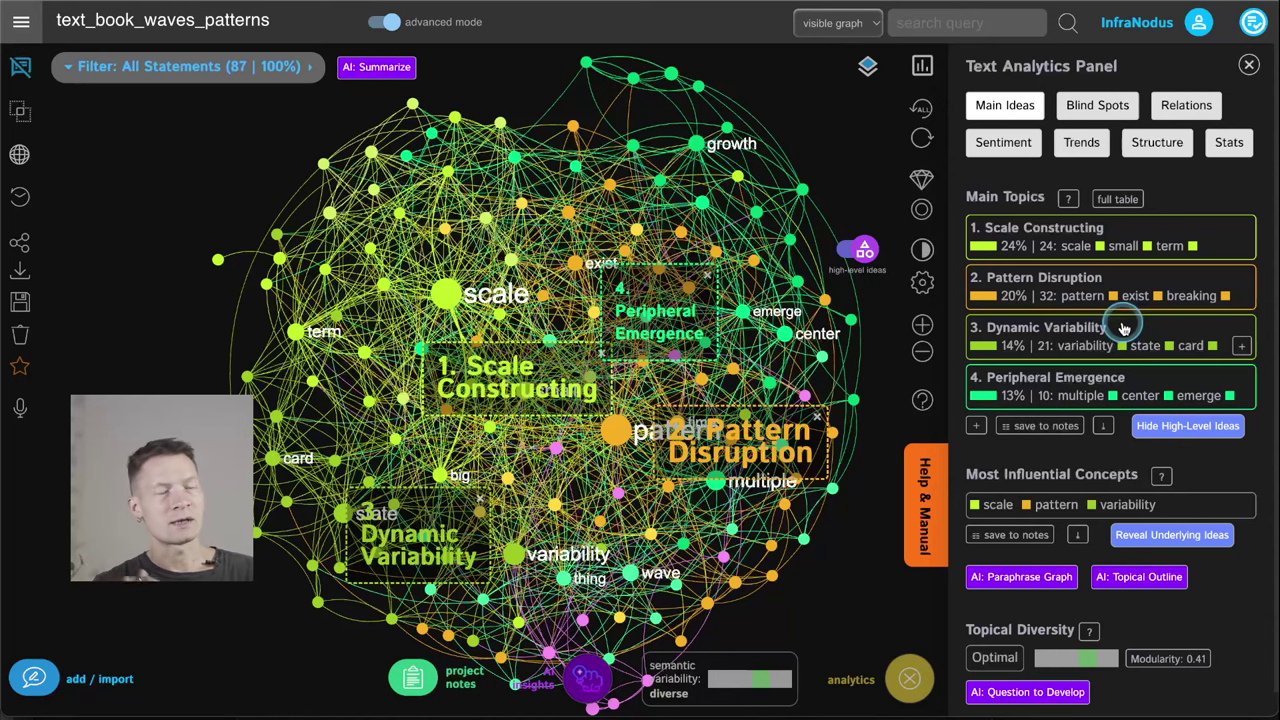
{"action": "left_click", "coordinate": [1123, 327]}
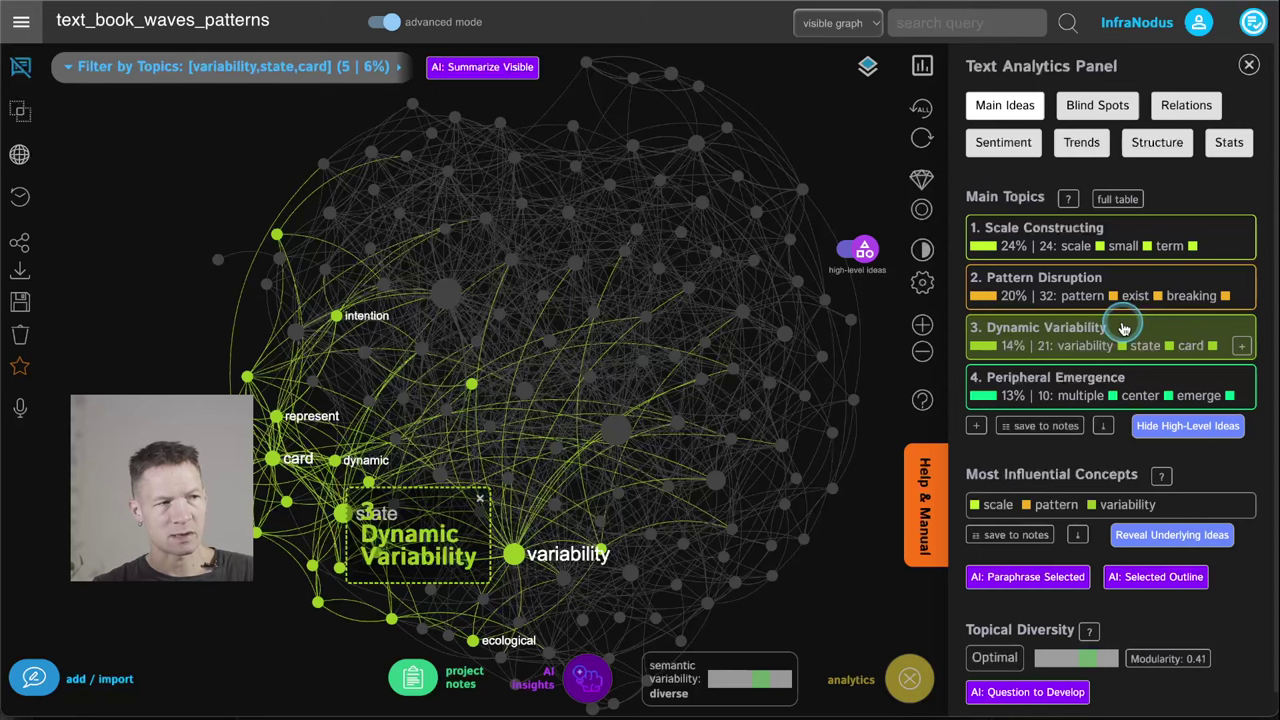
{"action": "left_click", "coordinate": [1123, 328]}
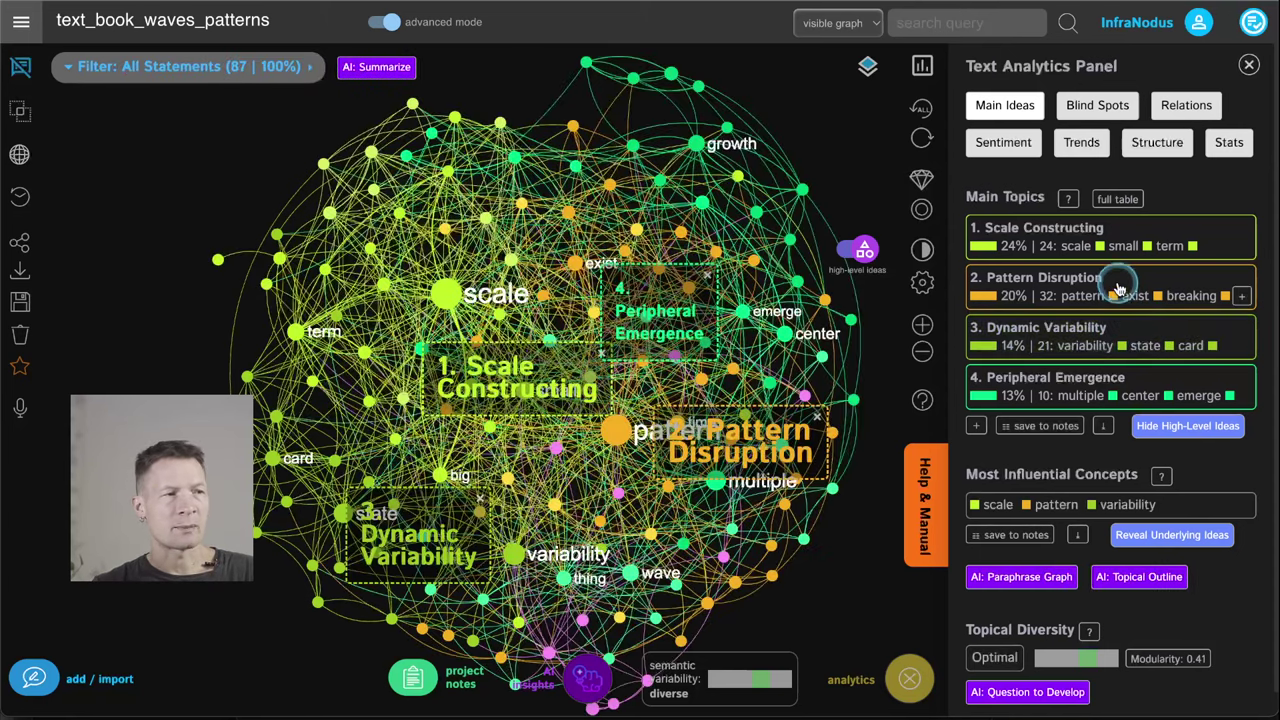
{"action": "left_click", "coordinate": [1117, 281]}
{"action": "left_click", "coordinate": [1117, 283]}
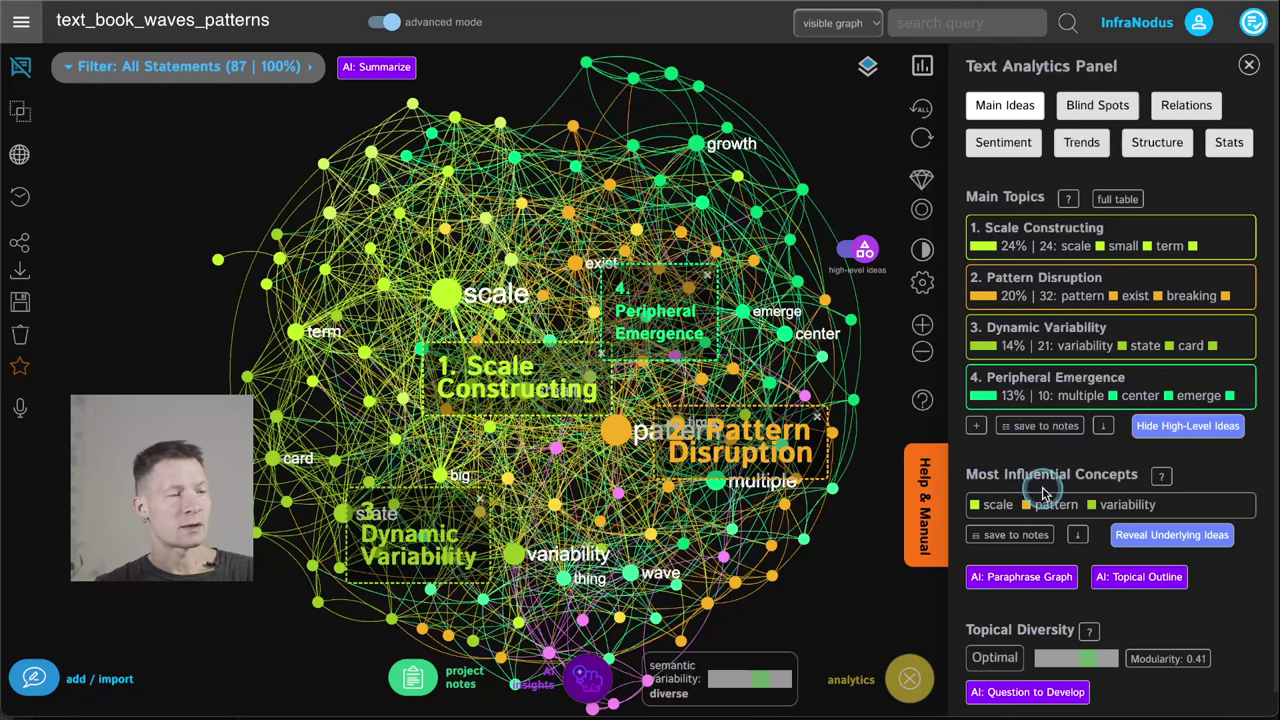
Read the Topical Diversity explanation, then close it.
{"action": "scroll", "coordinate": [1090, 585], "scroll_direction": "down", "scroll_amount": 1}
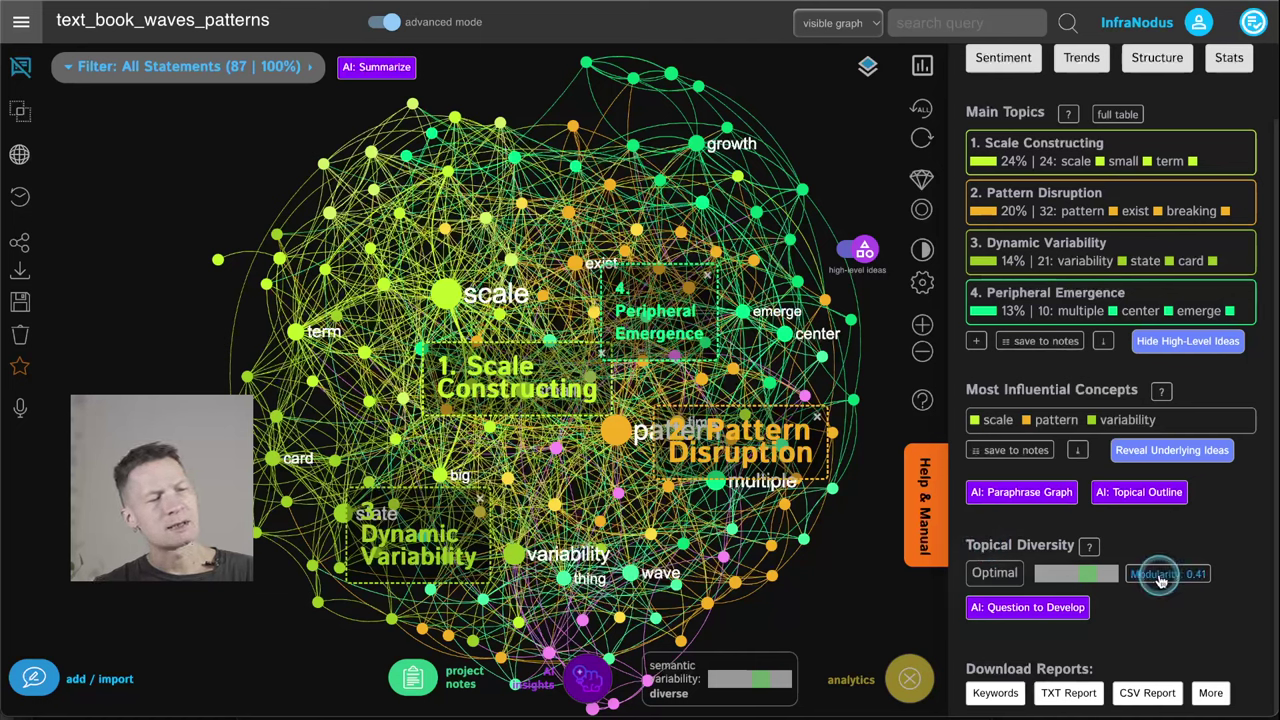
{"action": "mouse_move", "coordinate": [1158, 574]}
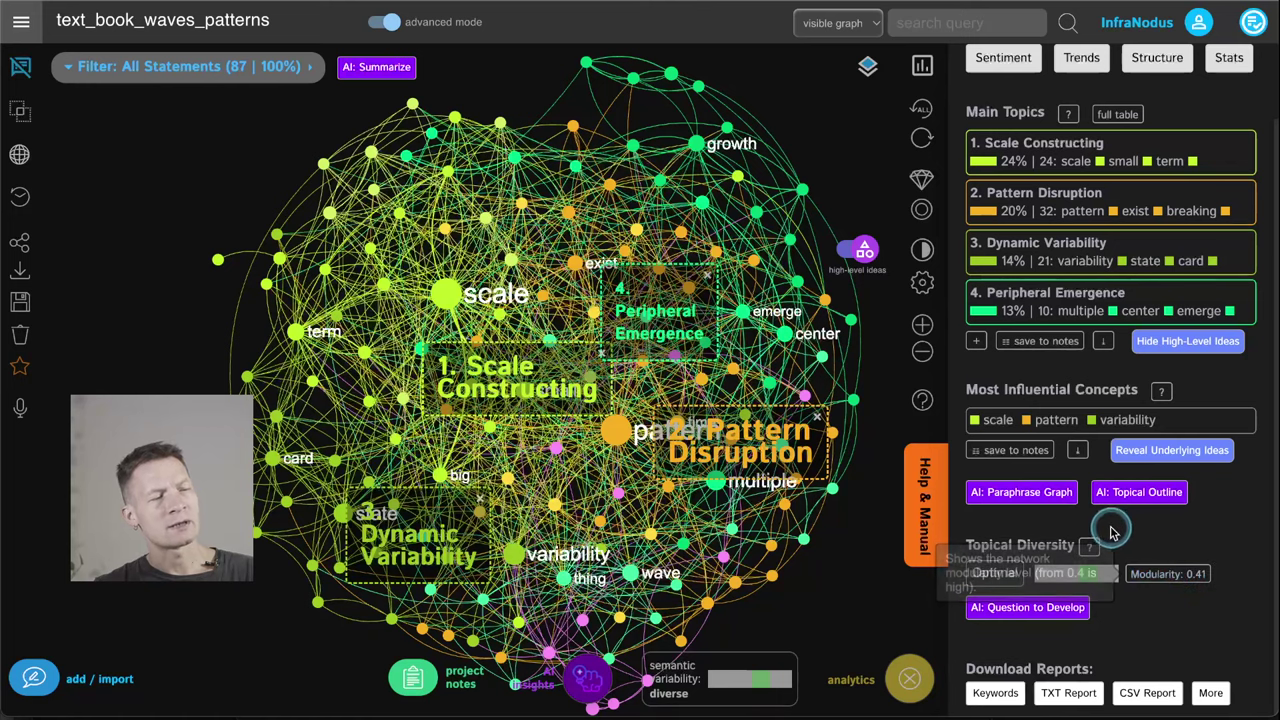
{"action": "left_click", "coordinate": [1092, 550]}
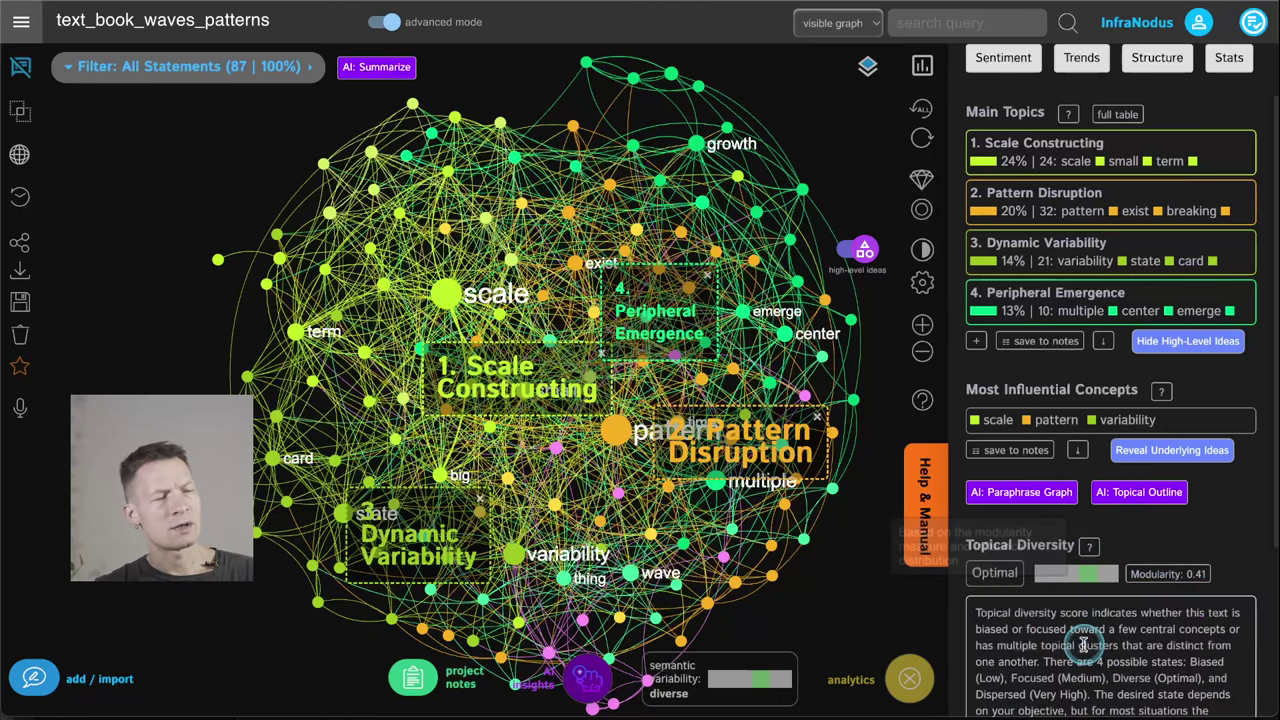
{"action": "scroll", "coordinate": [1085, 645], "scroll_direction": "down", "scroll_amount": 3}
{"action": "scroll", "coordinate": [1087, 566], "scroll_direction": "up", "scroll_amount": 3}
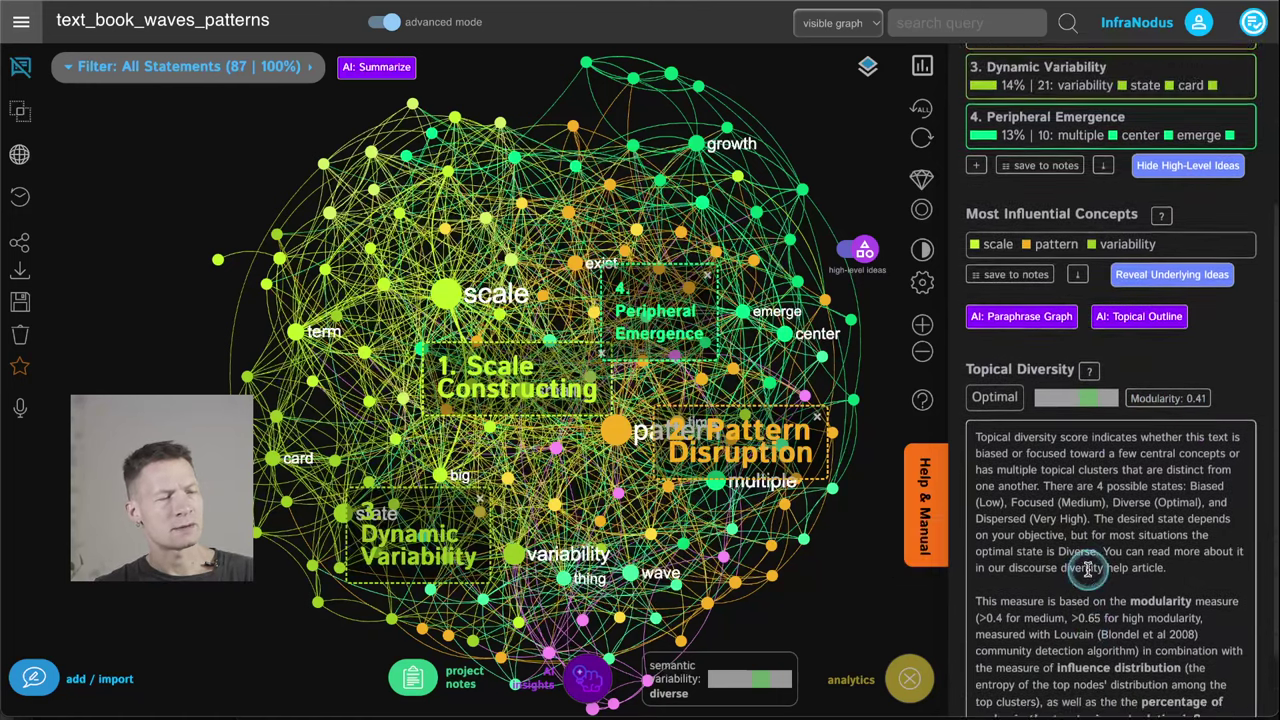
{"action": "left_click", "coordinate": [1089, 452]}
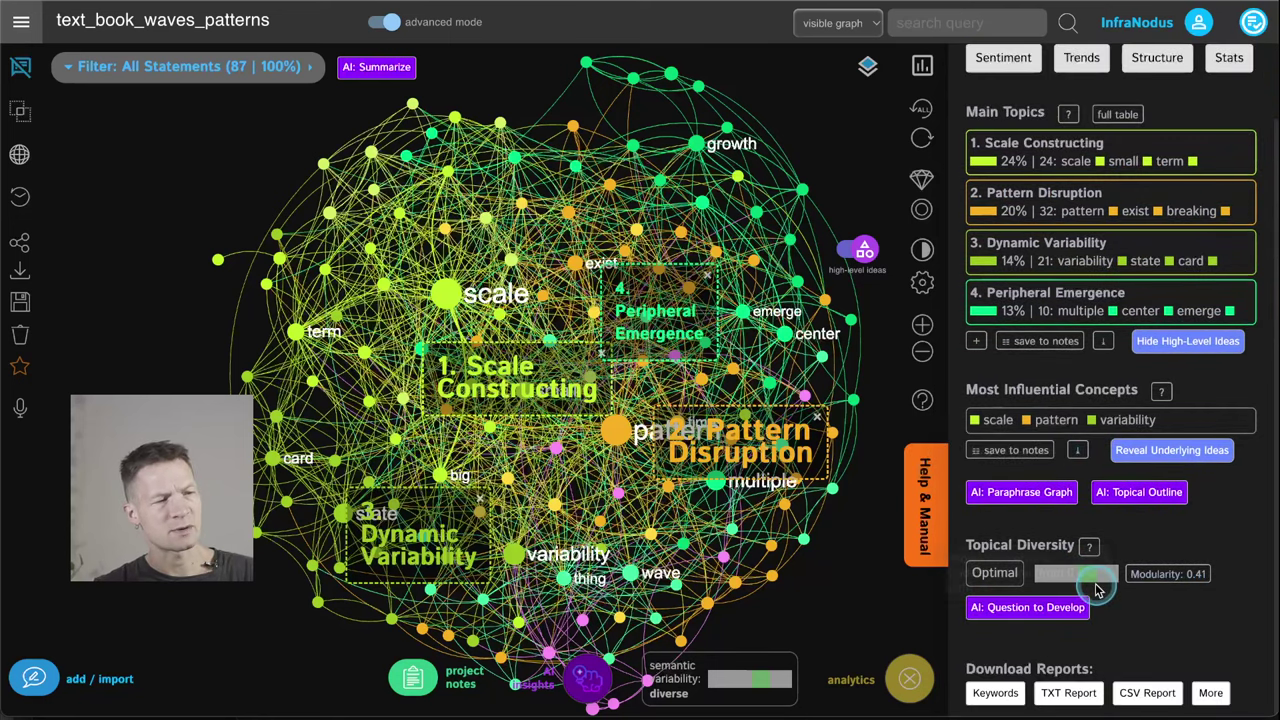
Switch the graph to low-level ideas so only keyword labels show.
{"action": "left_click", "coordinate": [860, 248]}
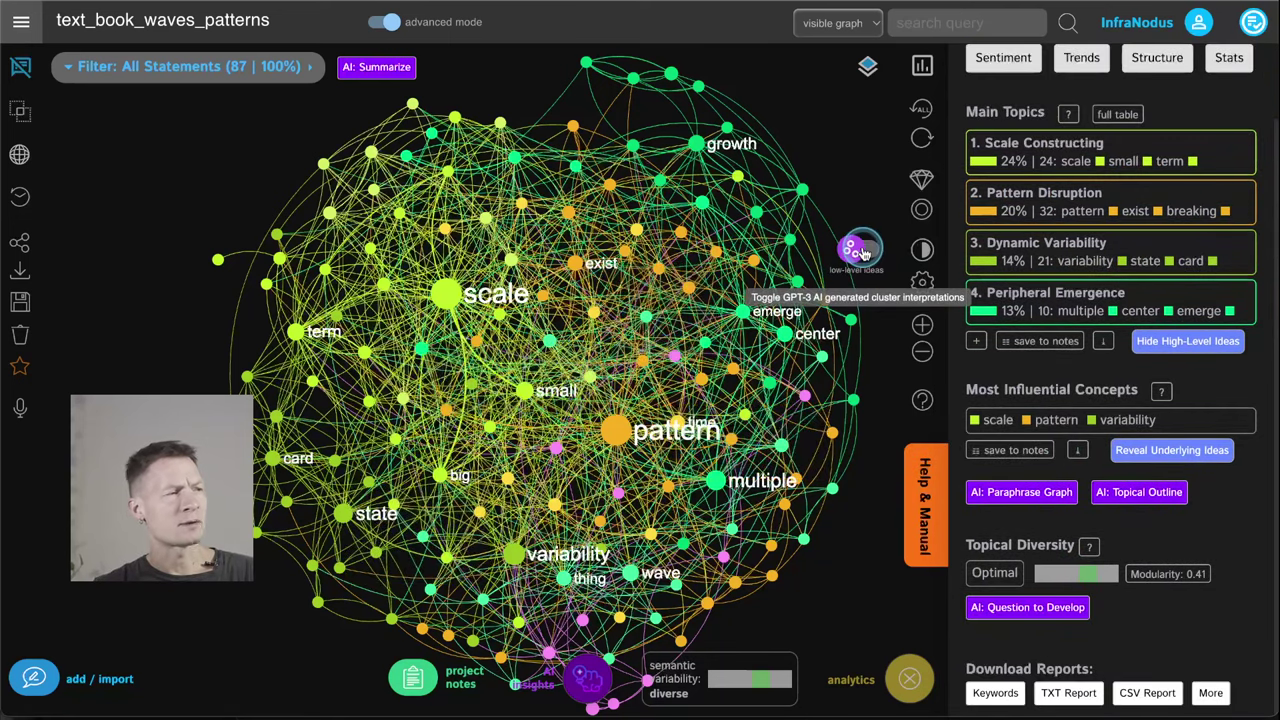
{"action": "left_click", "coordinate": [1013, 573]}
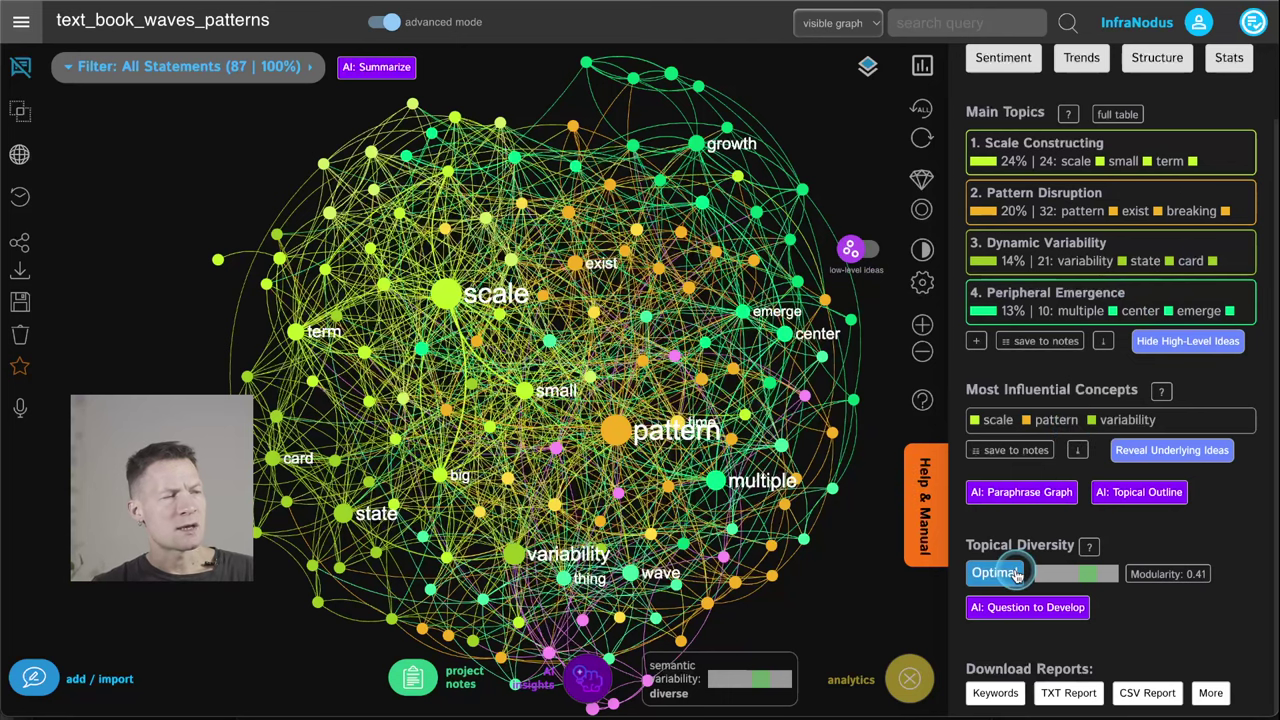
{"action": "left_click", "coordinate": [1158, 557]}
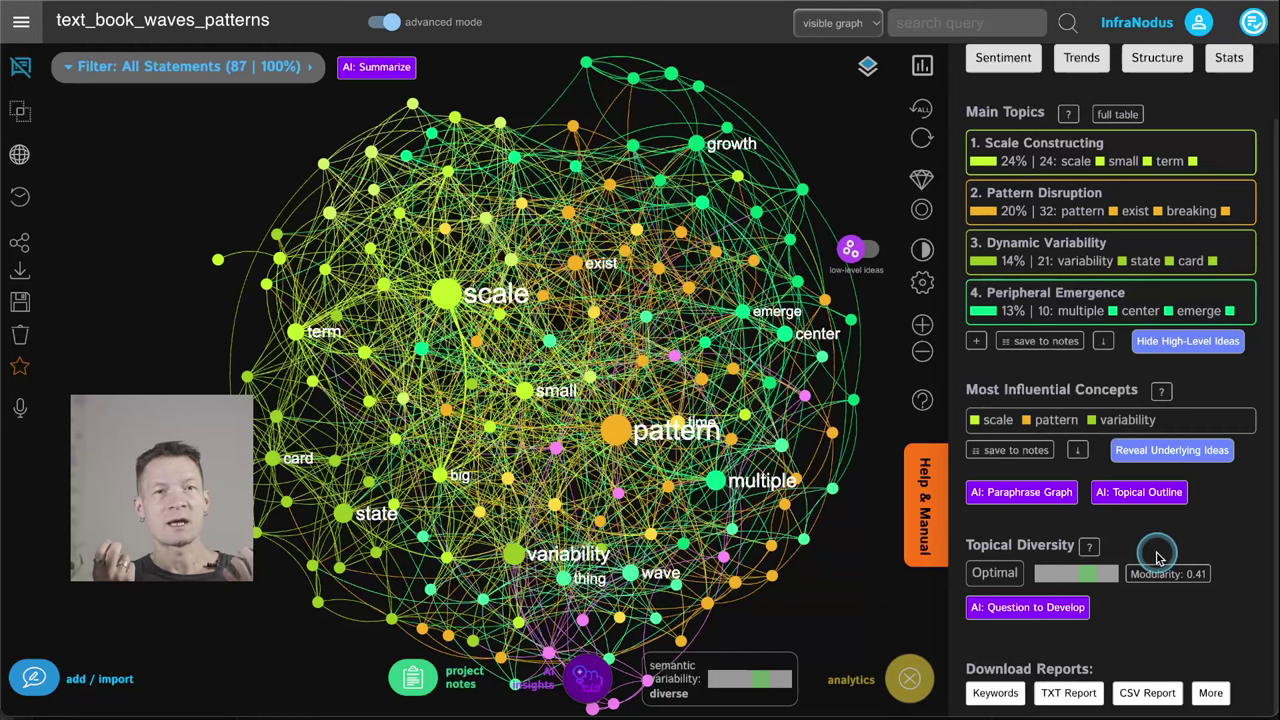
{"action": "left_click", "coordinate": [1105, 142]}
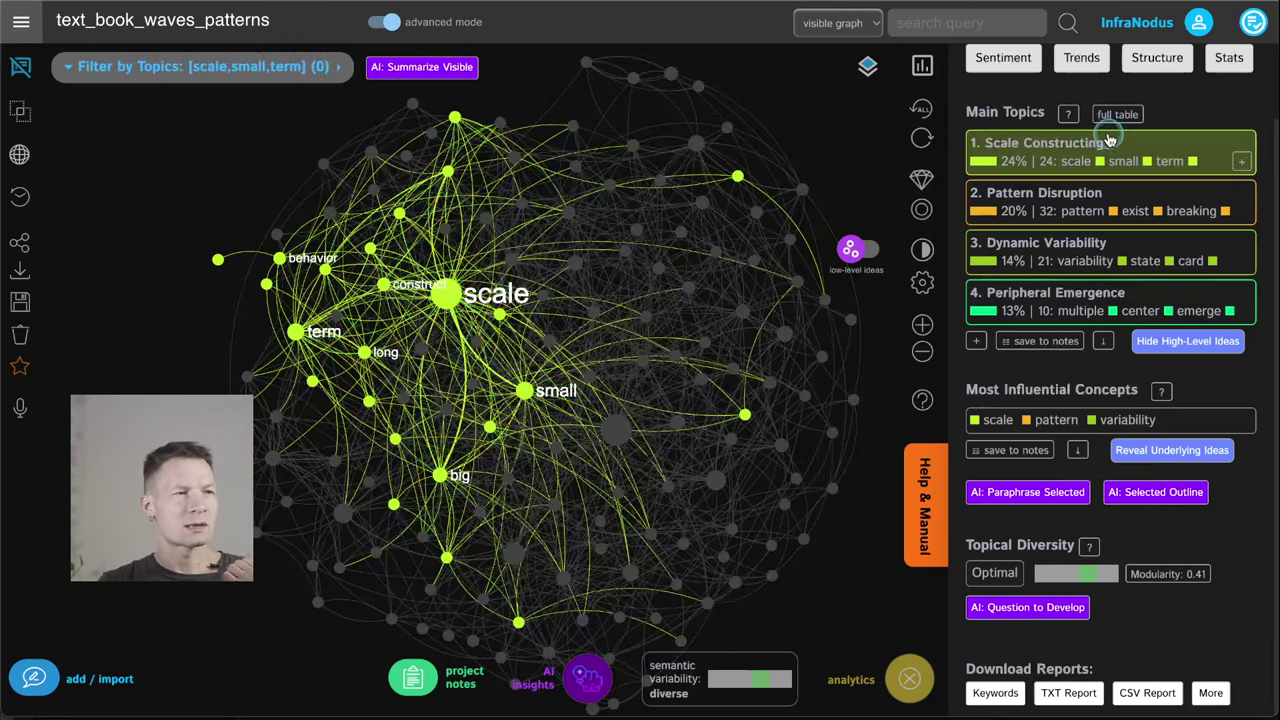
{"action": "left_click", "coordinate": [1108, 140]}
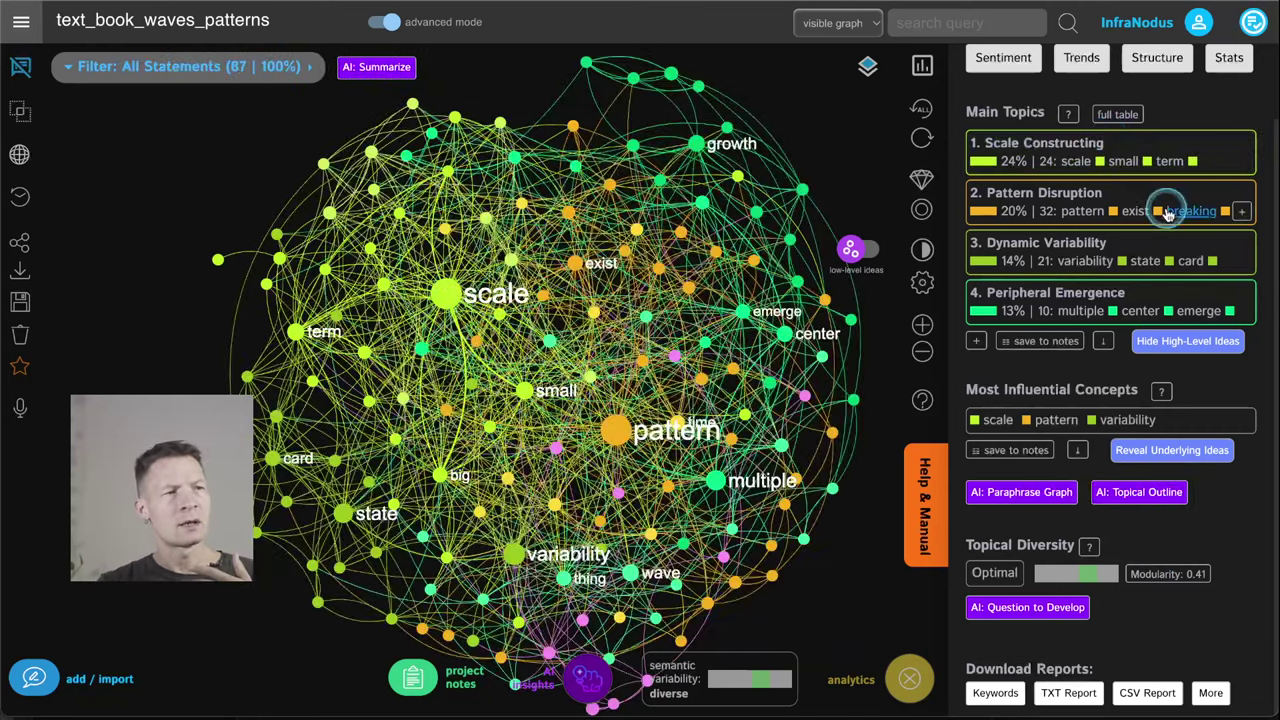
{"action": "left_click", "coordinate": [1157, 202]}
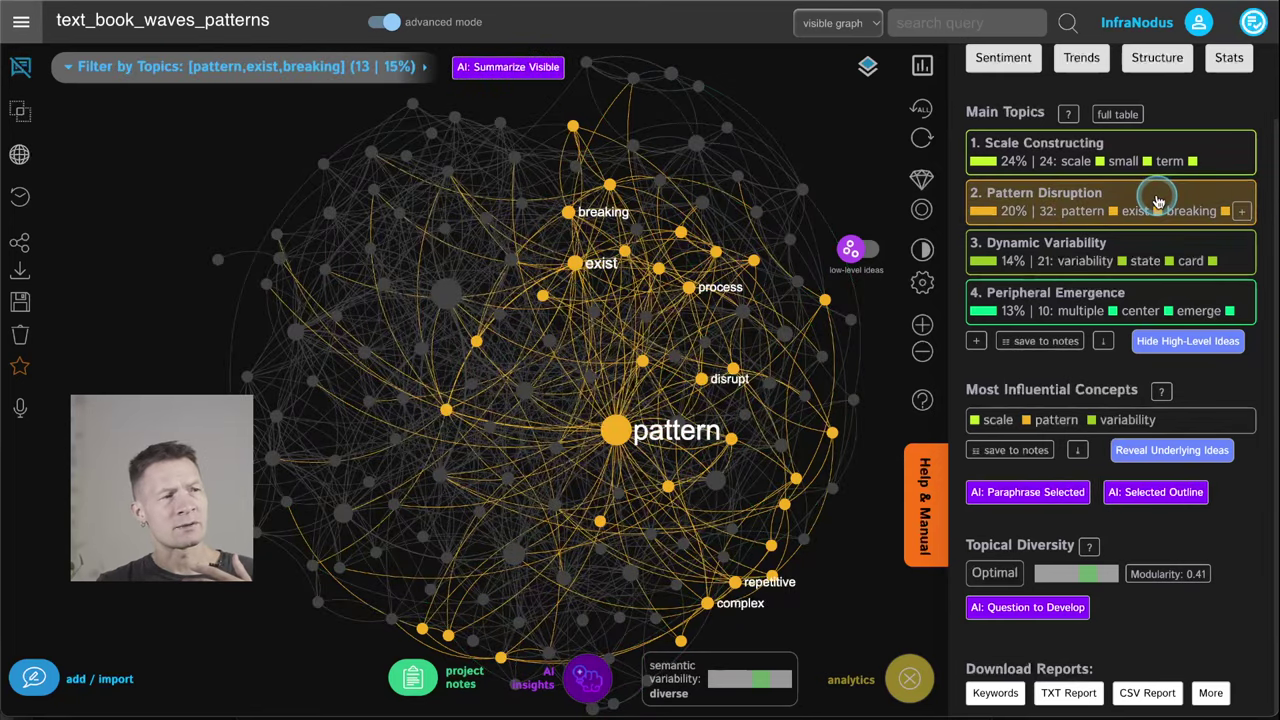
{"action": "left_click", "coordinate": [1157, 202]}
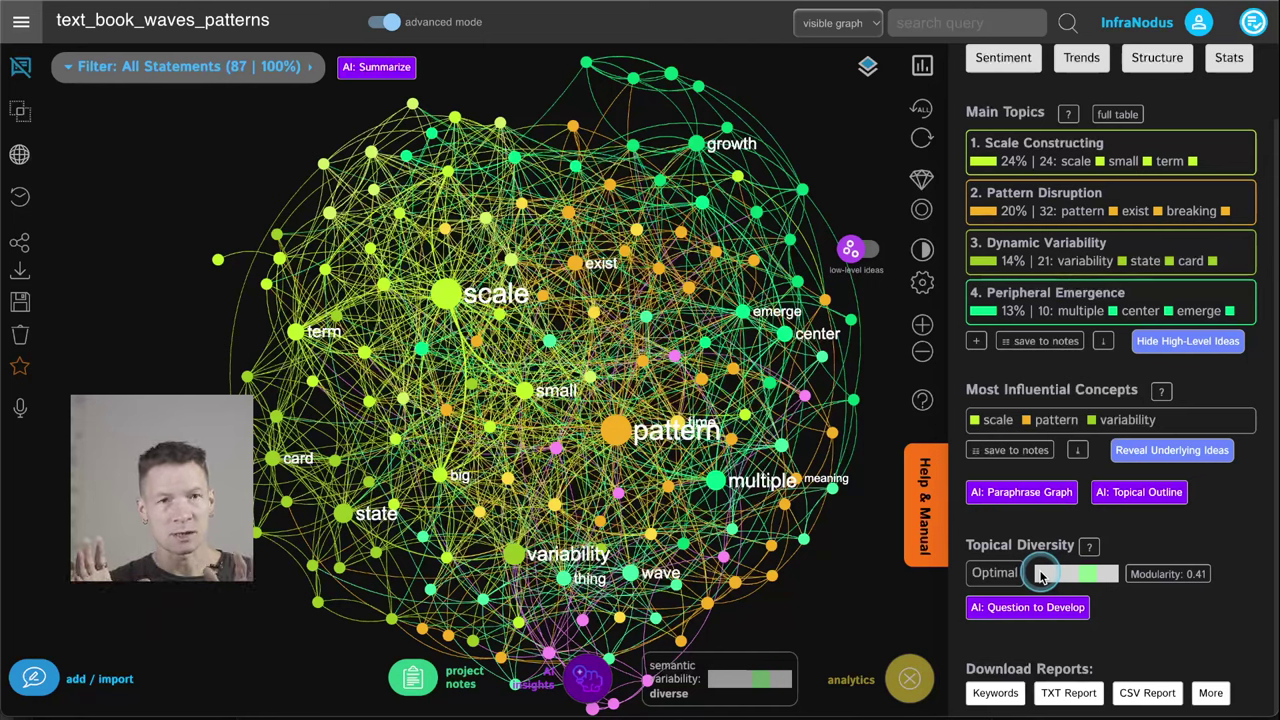
Select and hide the 'pattern' and 'scale' nodes from the graph.
{"action": "left_click", "coordinate": [618, 431]}
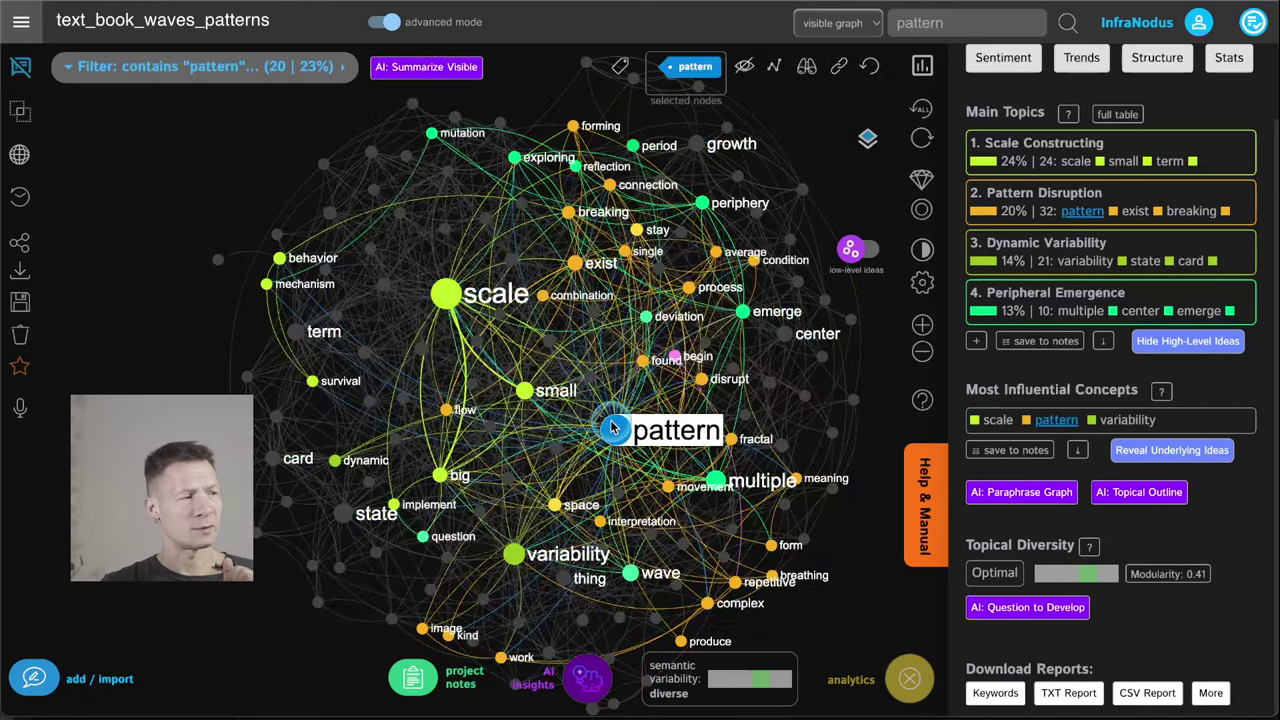
{"action": "left_click", "coordinate": [744, 66]}
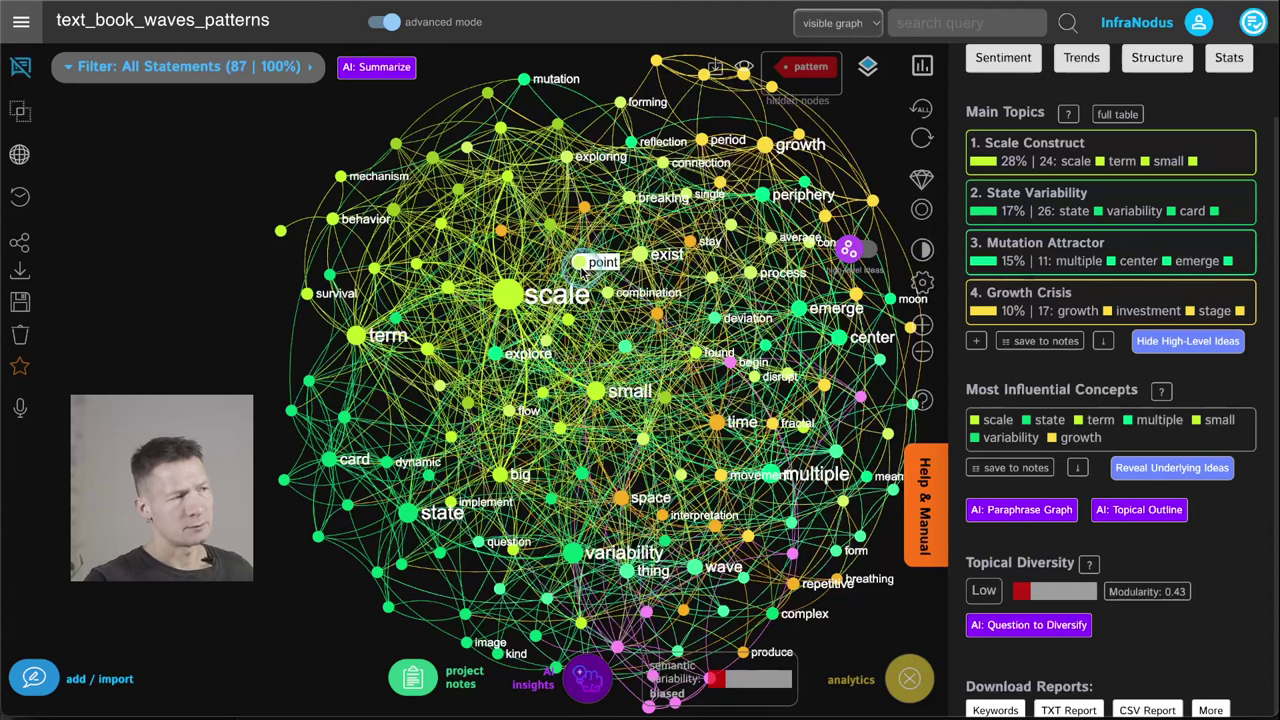
{"action": "left_click", "coordinate": [503, 295]}
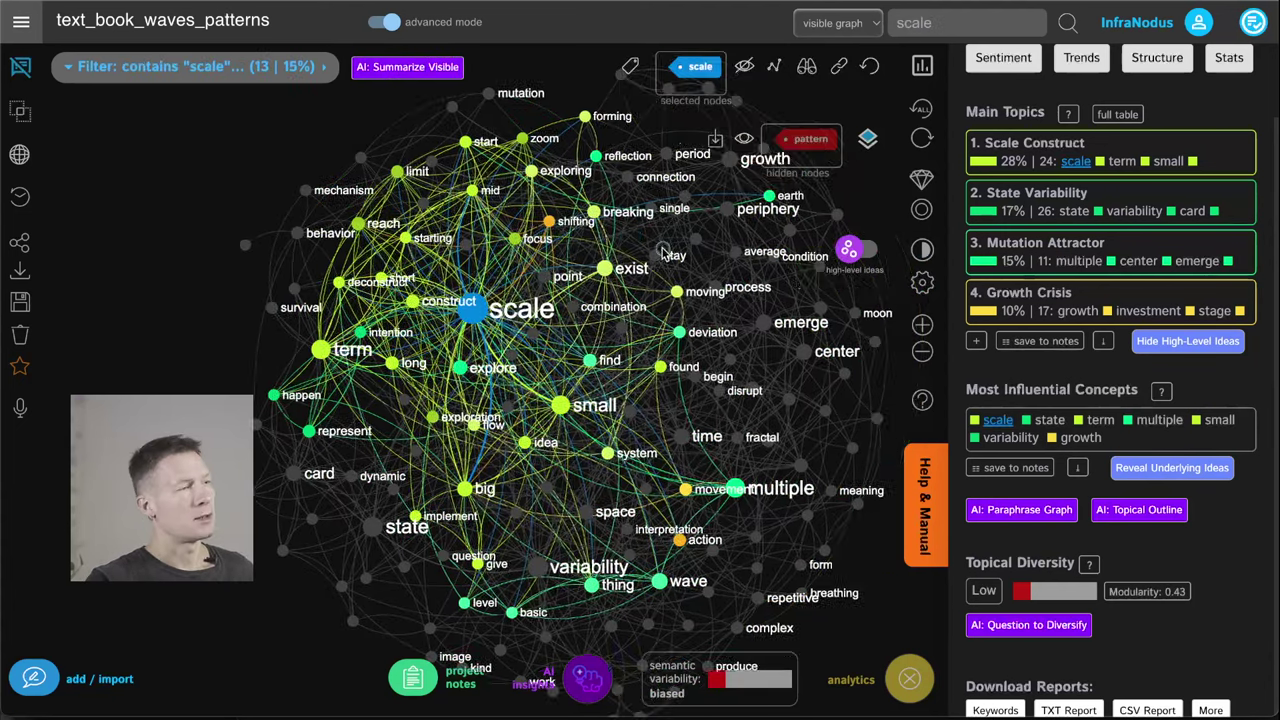
{"action": "left_click", "coordinate": [741, 68]}
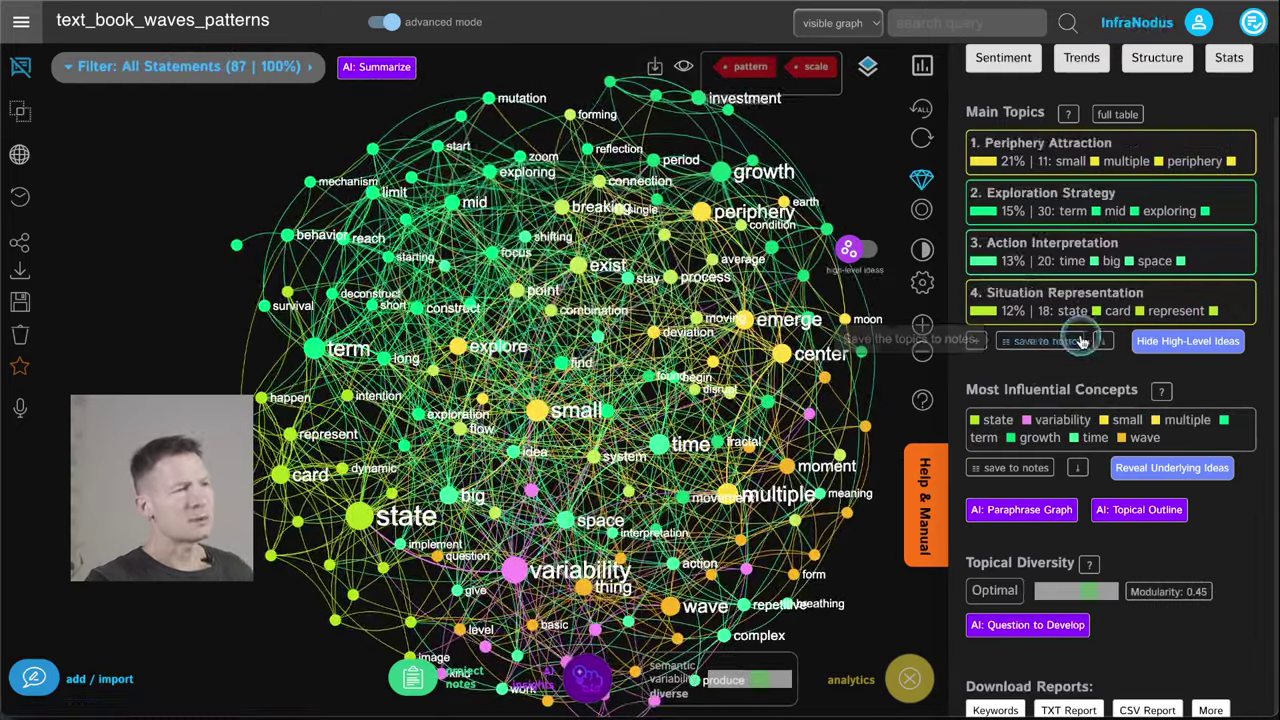
Toggle the AI cluster labels and restore 'scale' to the graph.
{"action": "left_click", "coordinate": [852, 248]}
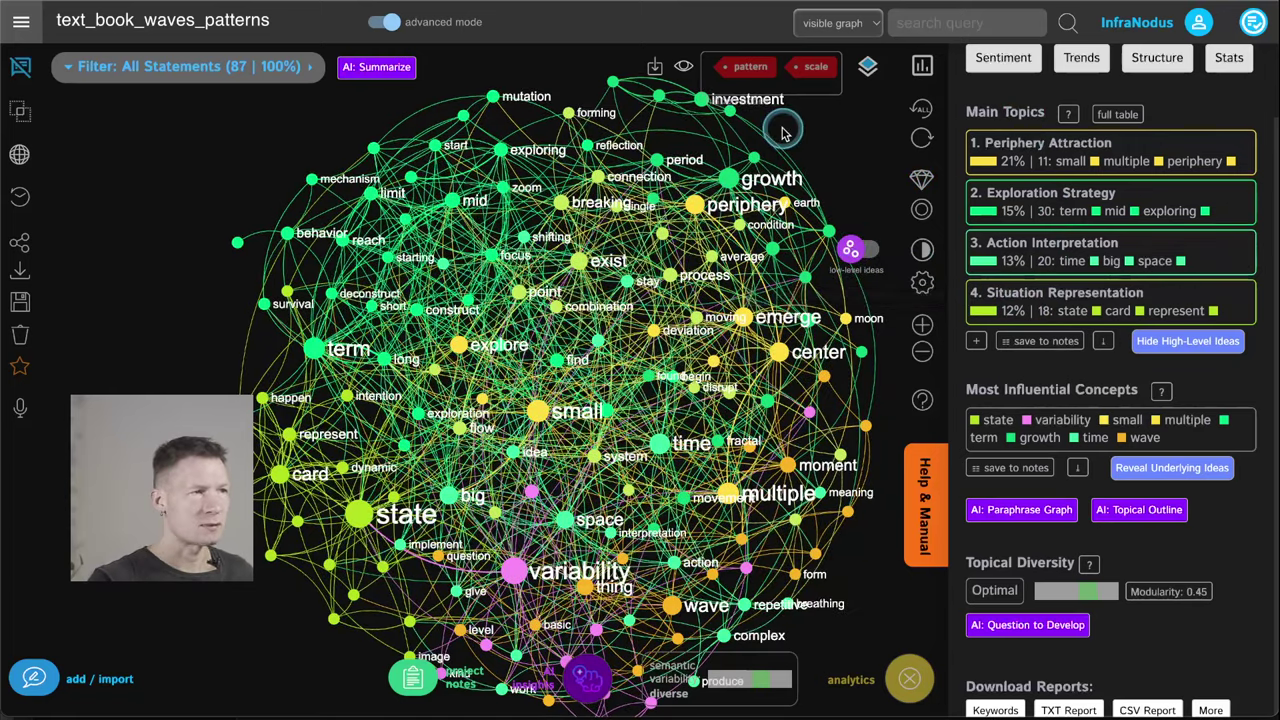
{"action": "left_click", "coordinate": [808, 70]}
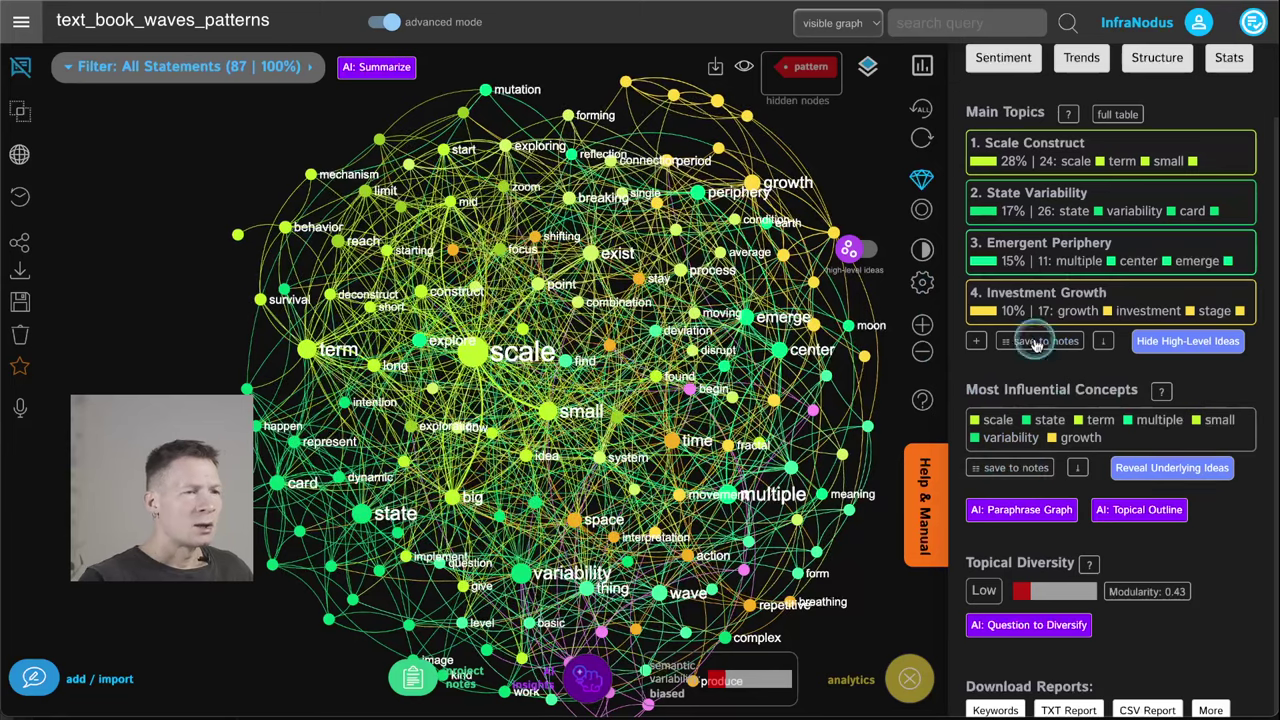
{"action": "mouse_move", "coordinate": [1168, 593]}
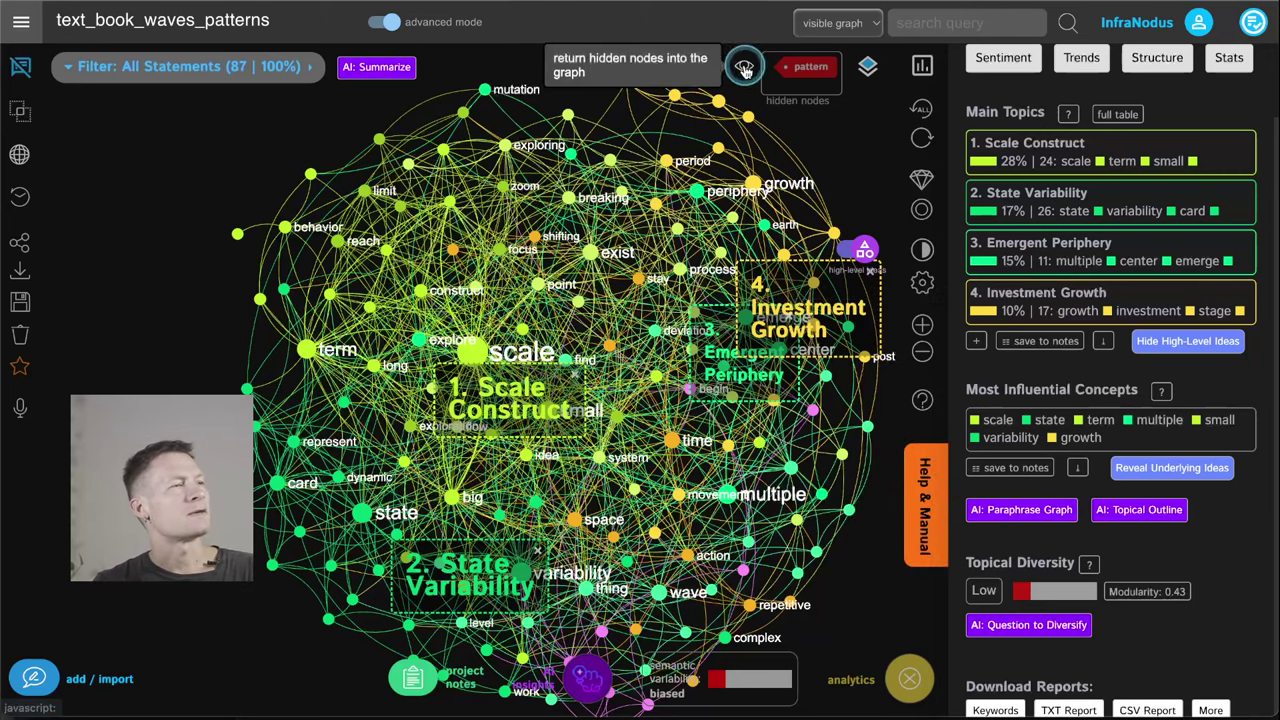
Restore 'pattern', turn off AI cluster labels, and test then clear a scale filter.
{"action": "left_click", "coordinate": [745, 68]}
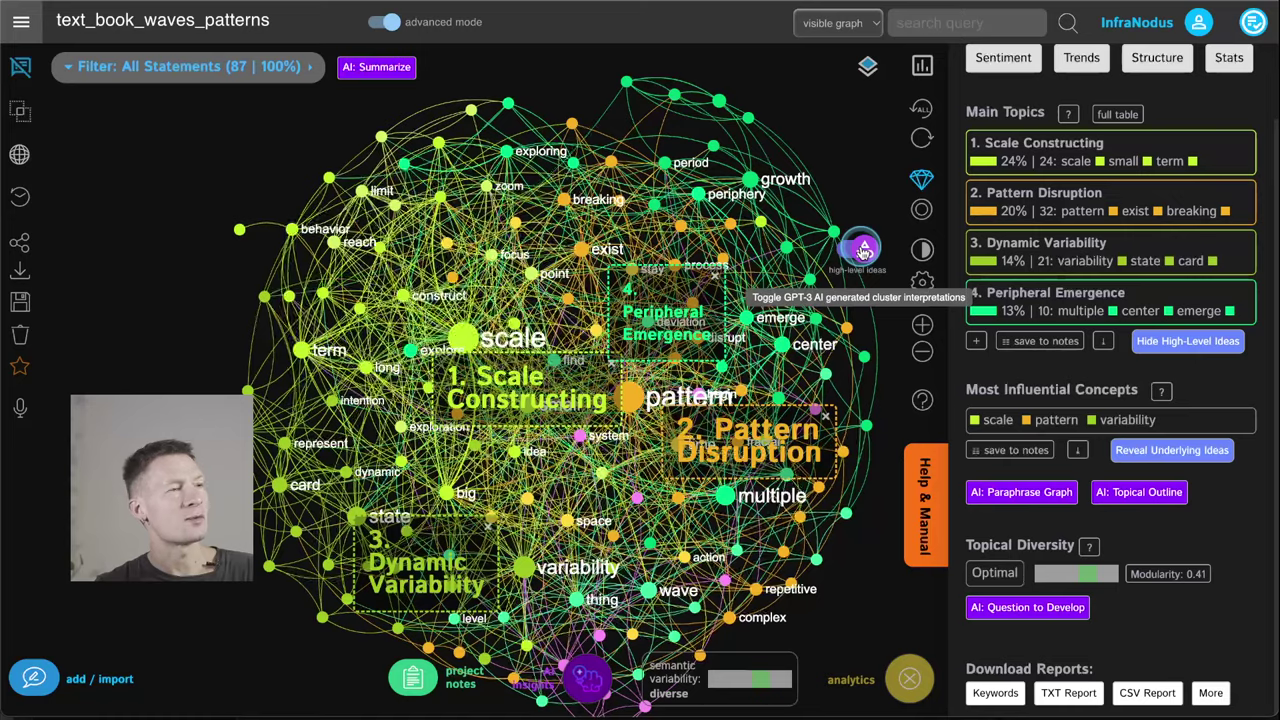
{"action": "left_click", "coordinate": [864, 250]}
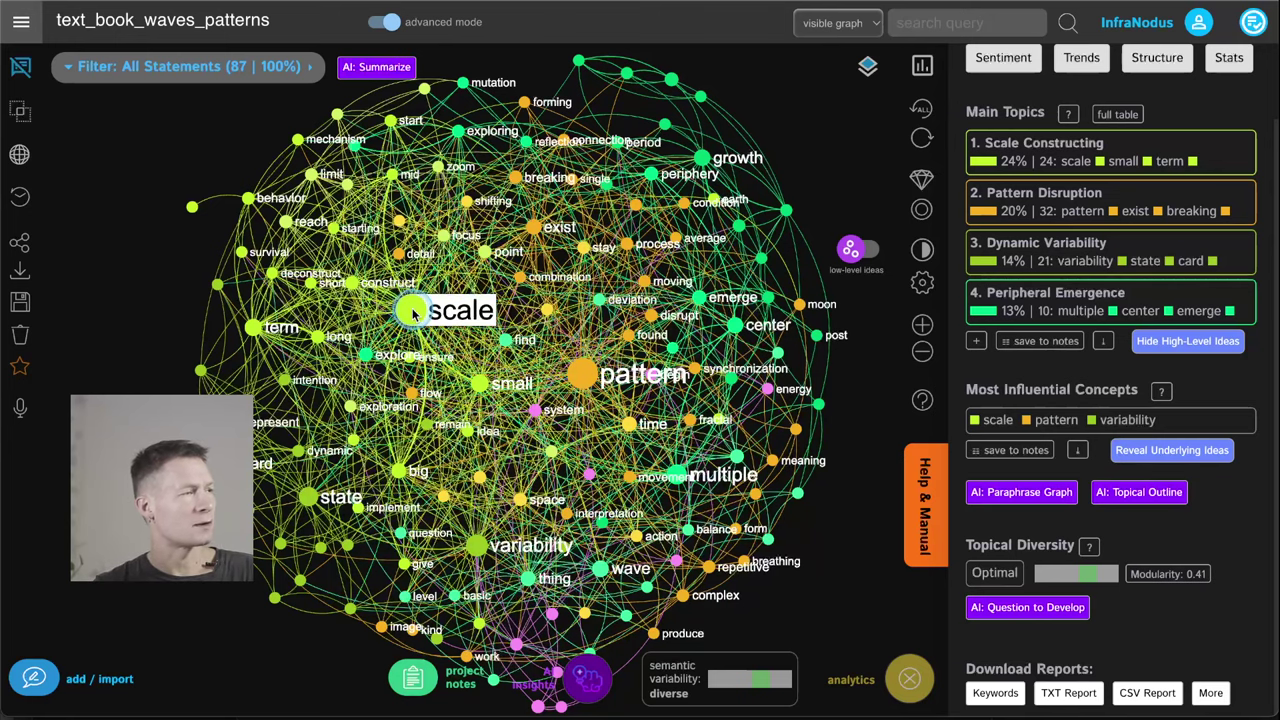
{"action": "left_click", "coordinate": [413, 313]}
{"action": "left_click", "coordinate": [583, 376]}
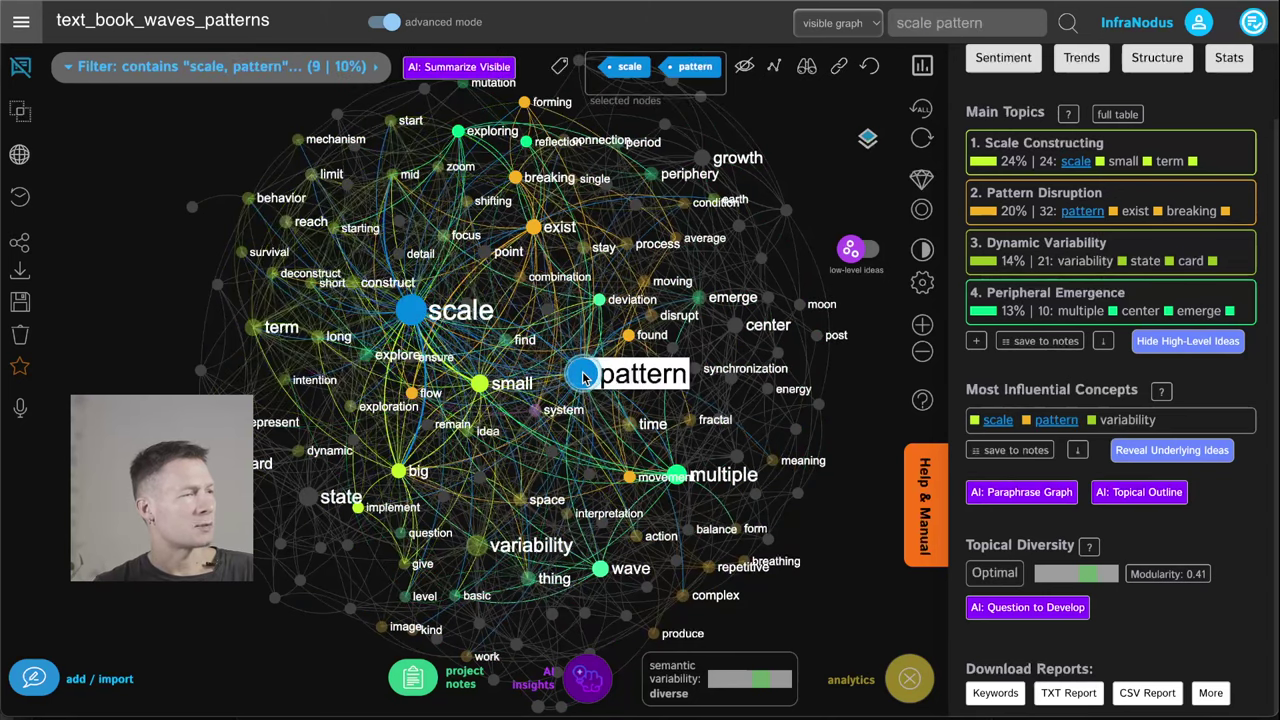
{"action": "left_click", "coordinate": [583, 376]}
{"action": "left_click", "coordinate": [413, 313]}
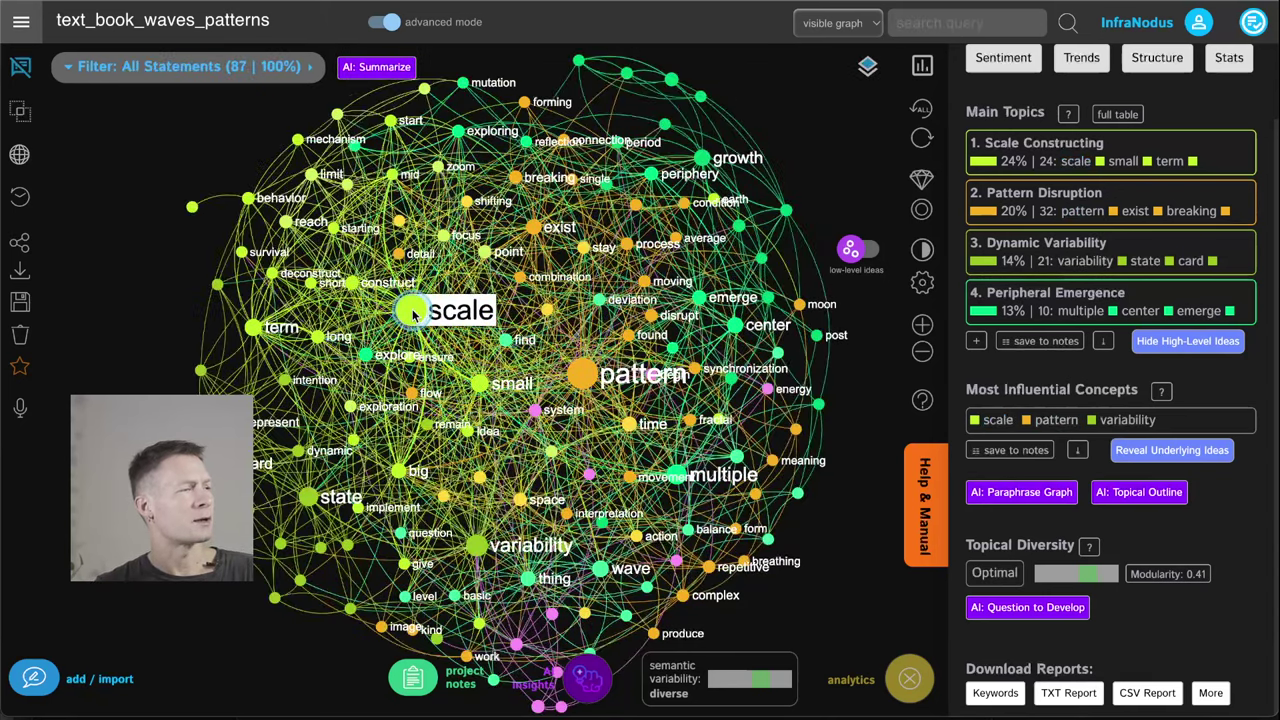
Filter to the 9 of 87 statements containing both 'scale' and 'pattern'.
{"action": "left_click_drag", "start_coordinate": [494, 288], "coordinate": [535, 326]}
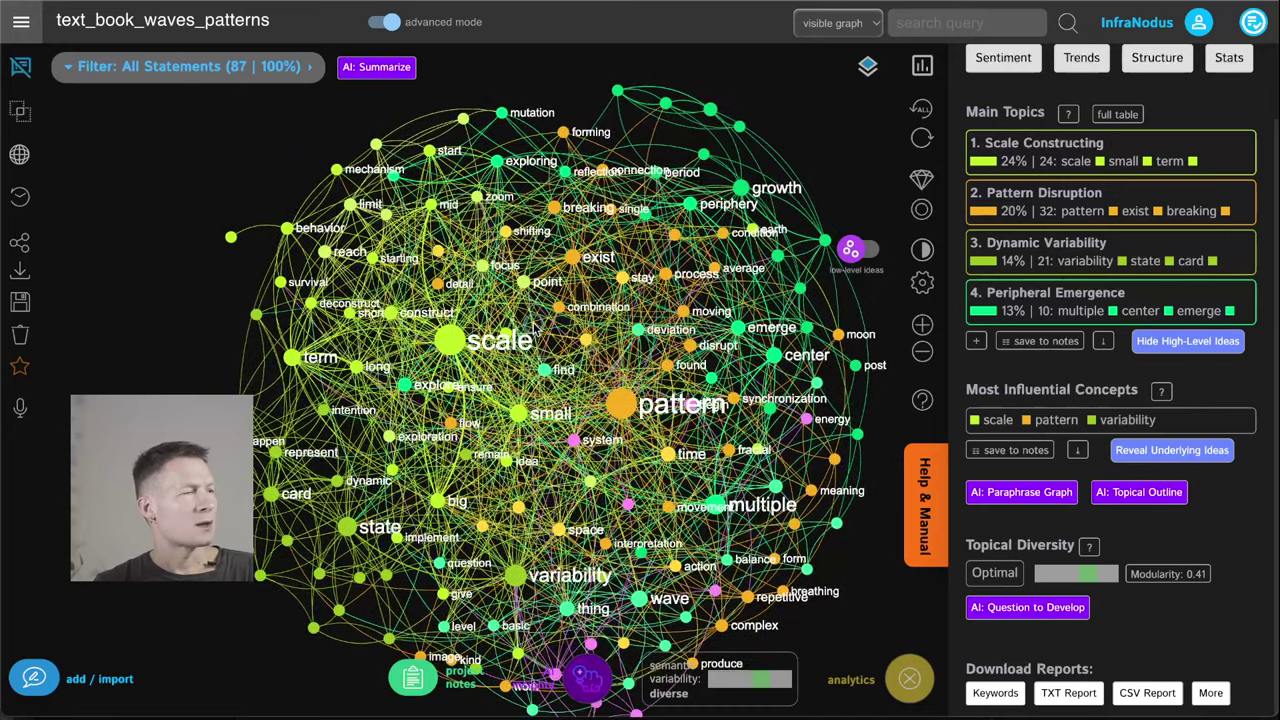
{"action": "left_click", "coordinate": [447, 342]}
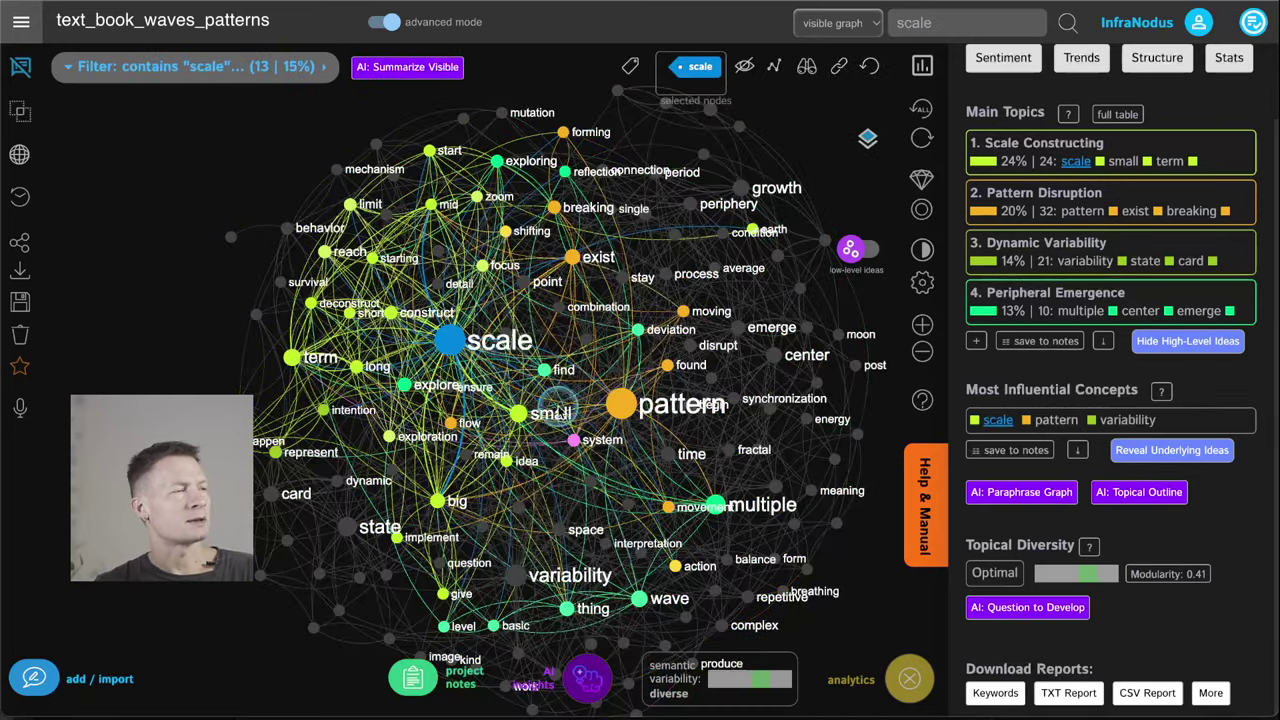
{"action": "left_click", "coordinate": [619, 404]}
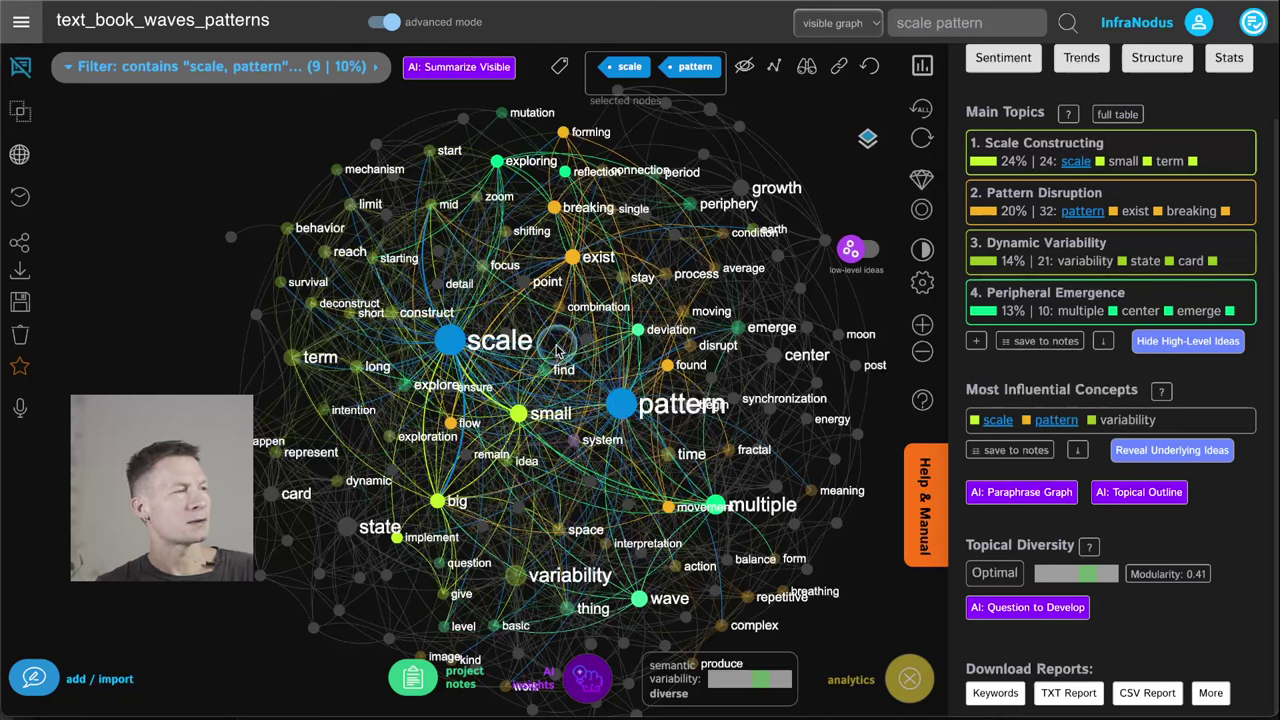
Hide 'scale' and 'pattern', then label the Periphery Attraction-led clusters with AI topic names.
{"action": "left_click", "coordinate": [744, 72]}
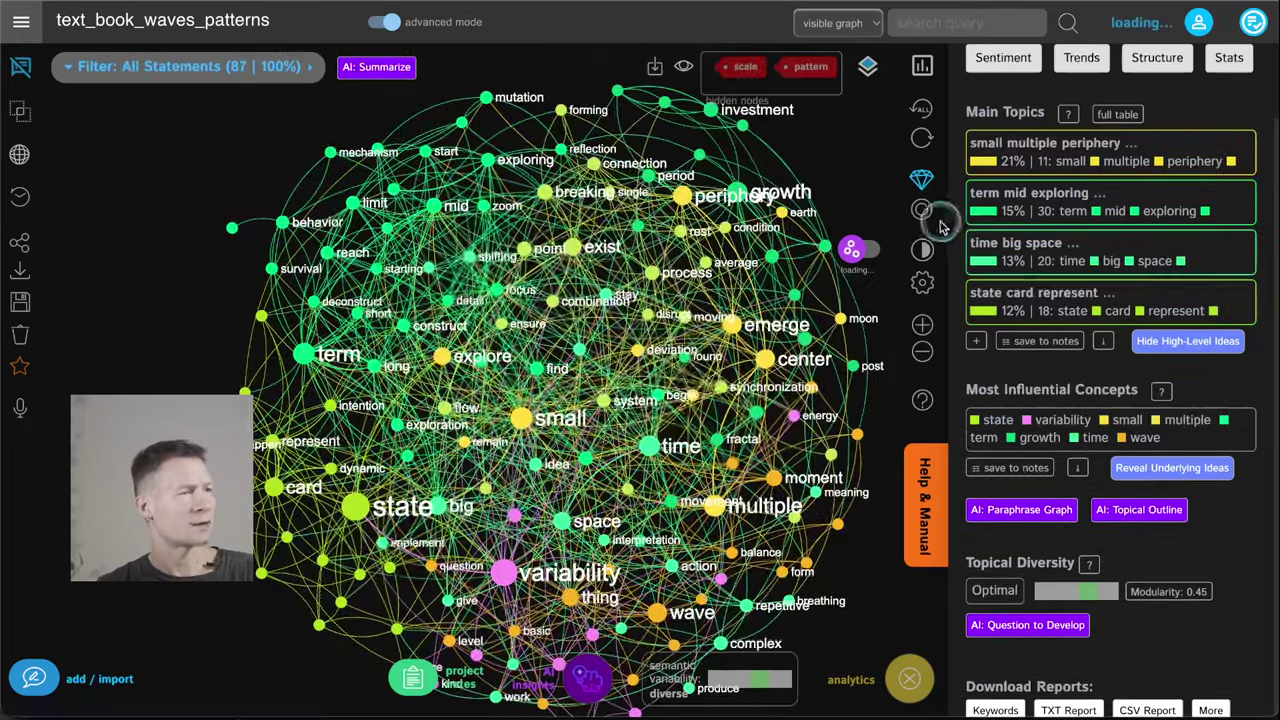
{"action": "left_click", "coordinate": [849, 255]}
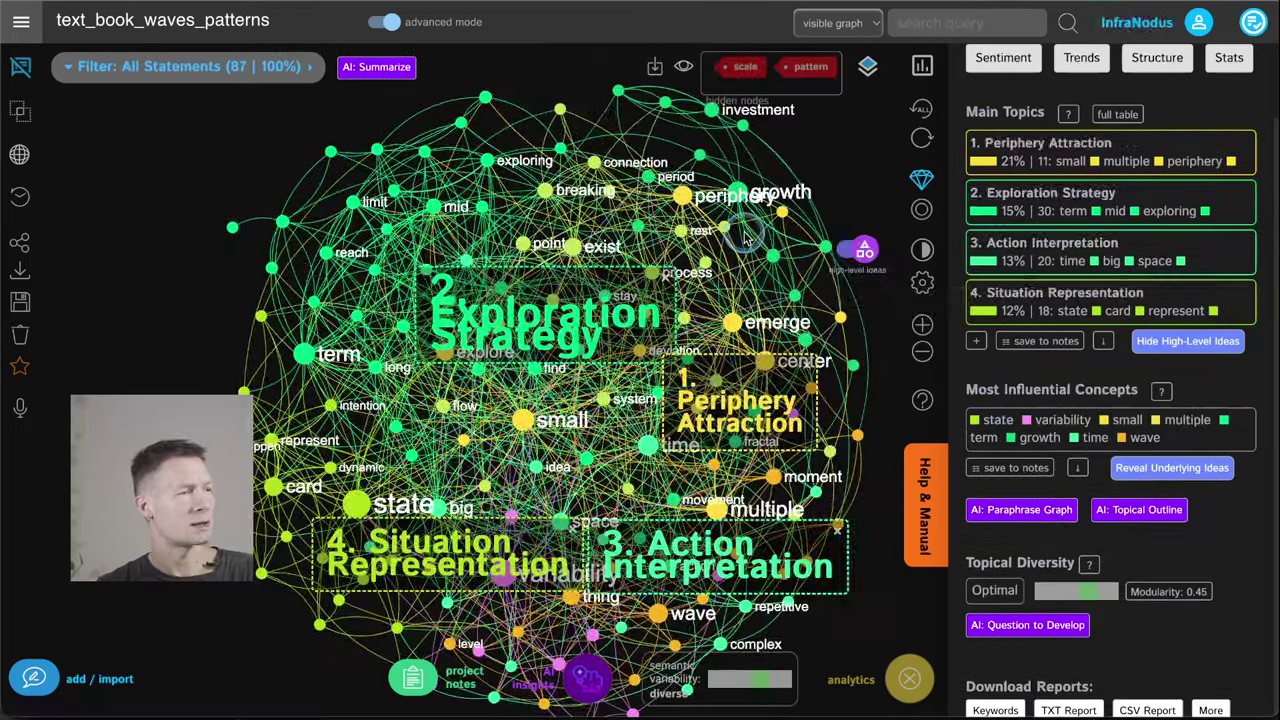
{"action": "left_click", "coordinate": [846, 252]}
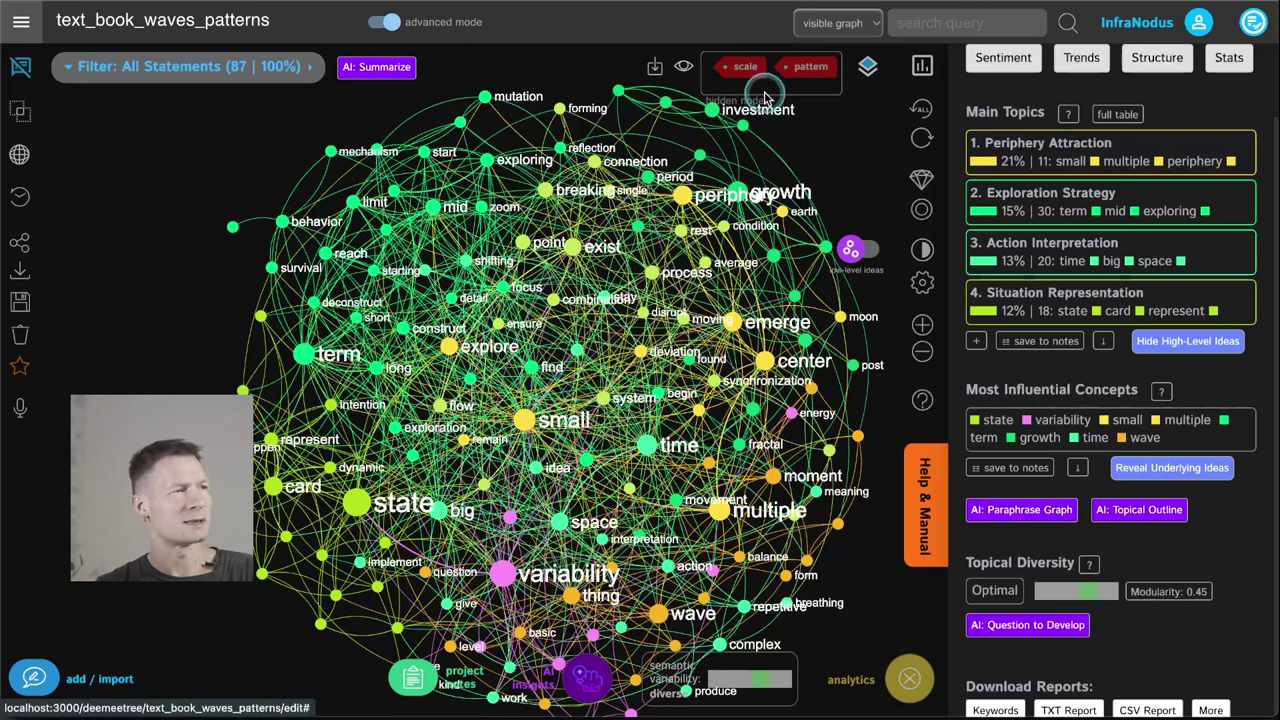
{"action": "left_click", "coordinate": [812, 66]}
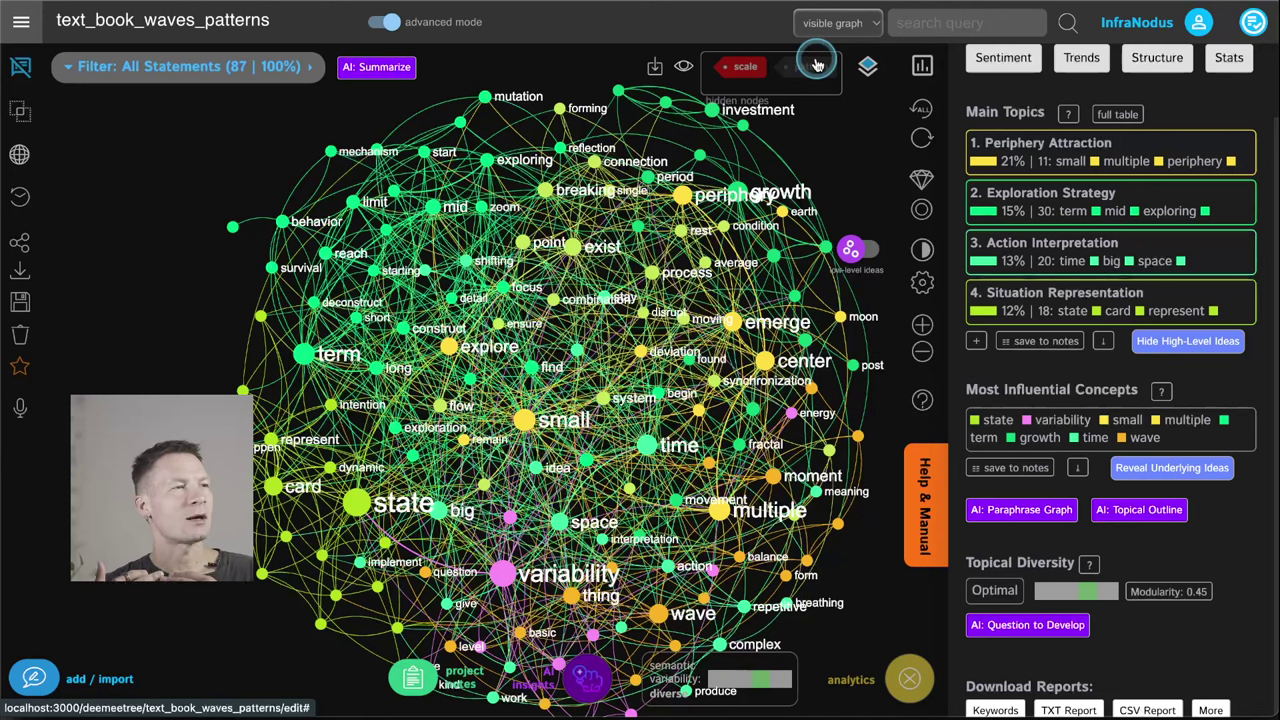
{"action": "left_click", "coordinate": [733, 79]}
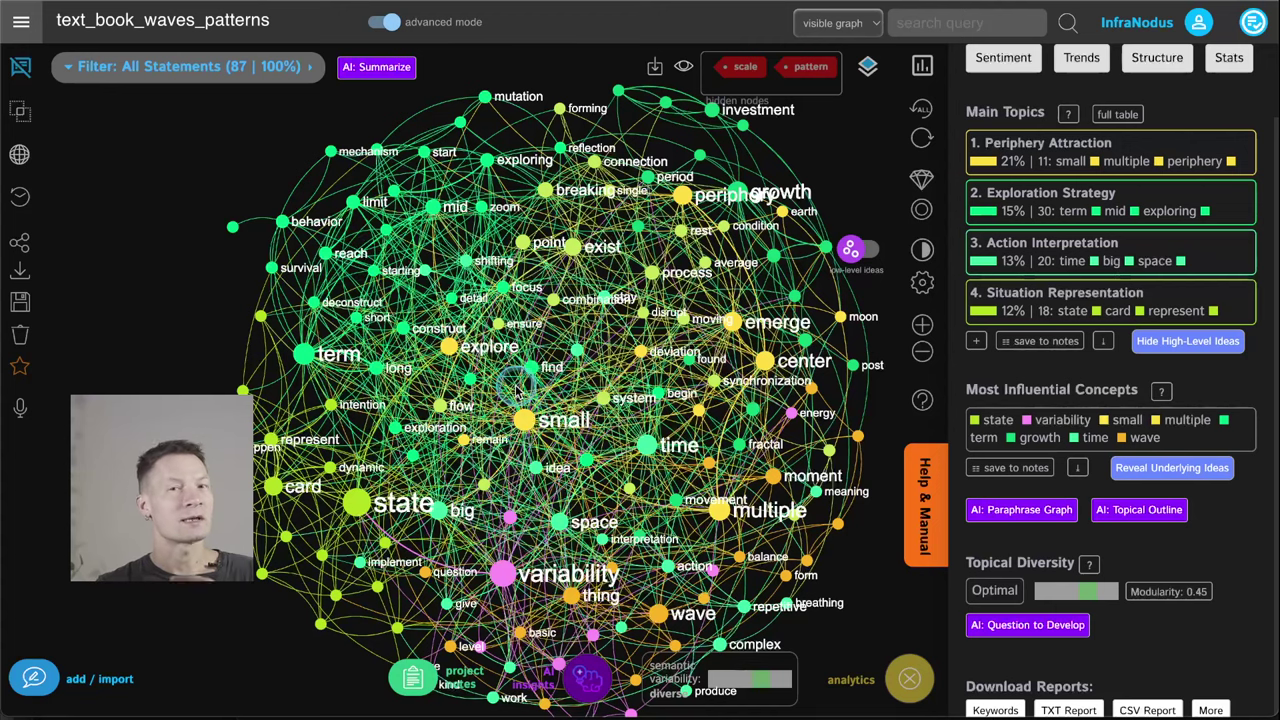
{"action": "left_click", "coordinate": [845, 397]}
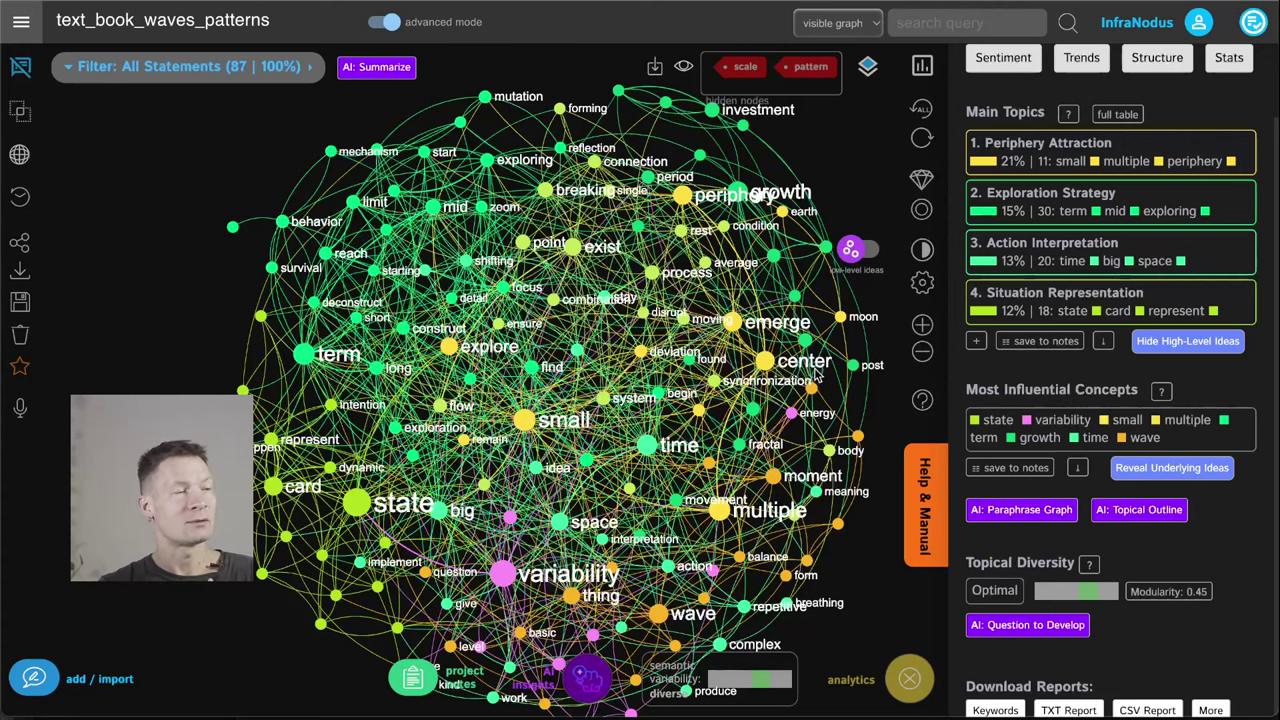
{"action": "left_click", "coordinate": [862, 247]}
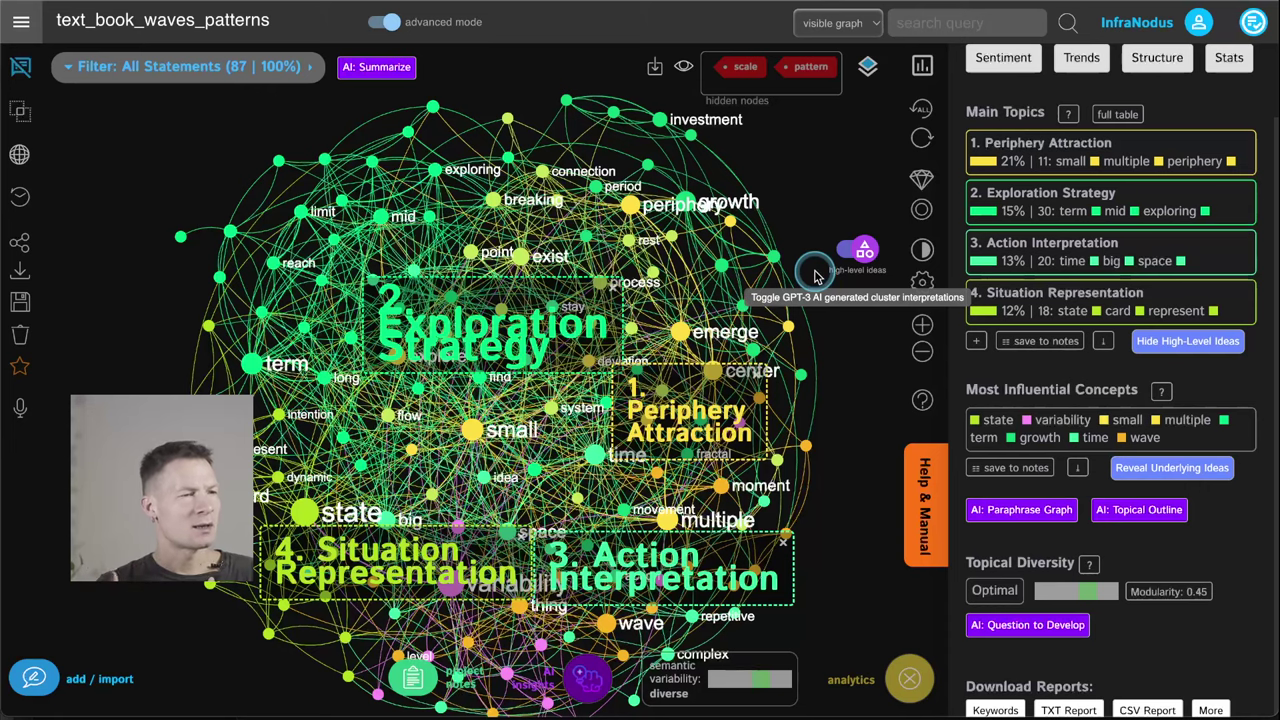
Restore 'scale' and 'pattern', hide seven layers of influential words, then return all words.
{"action": "left_click", "coordinate": [683, 69]}
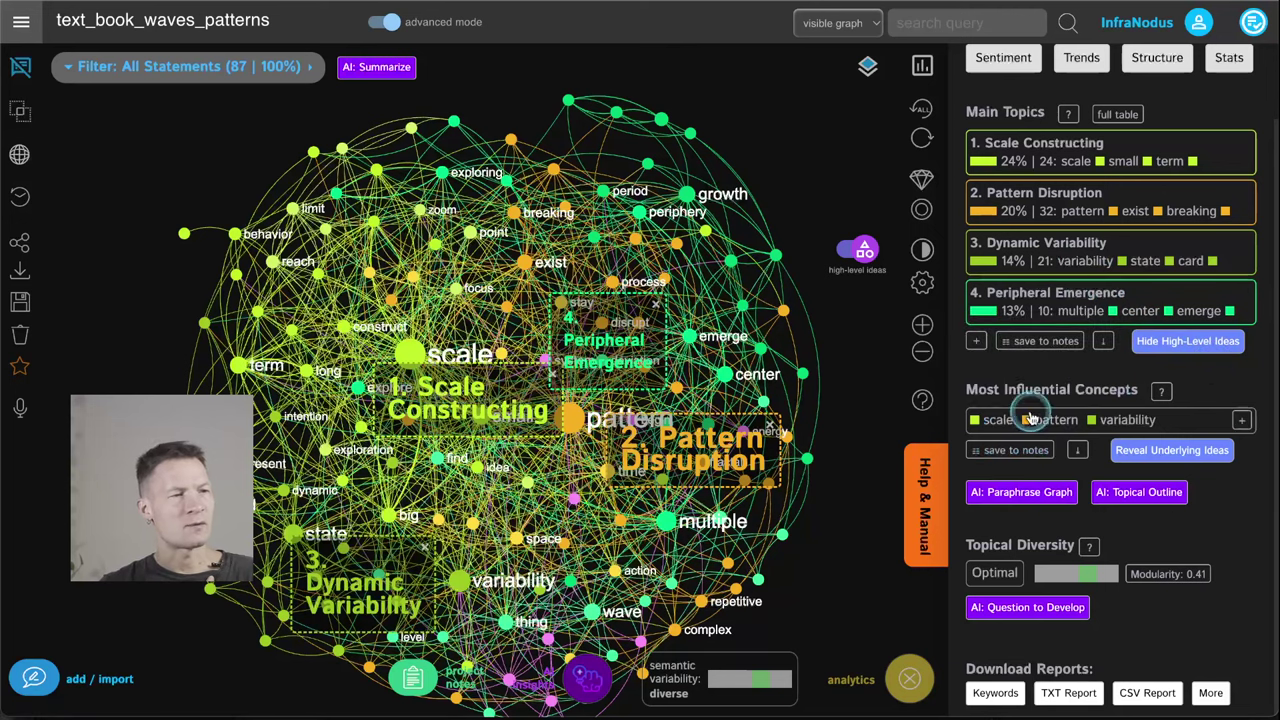
{"action": "mouse_move", "coordinate": [1246, 424]}
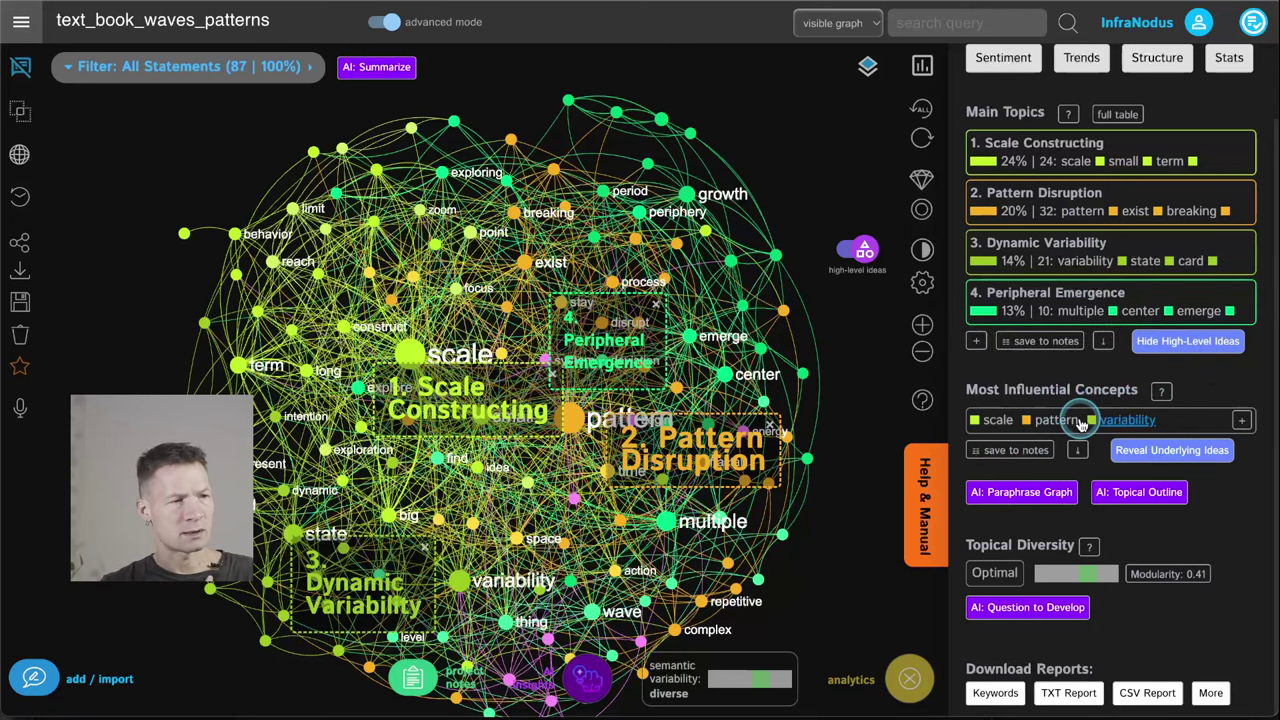
{"action": "left_click", "coordinate": [869, 67]}
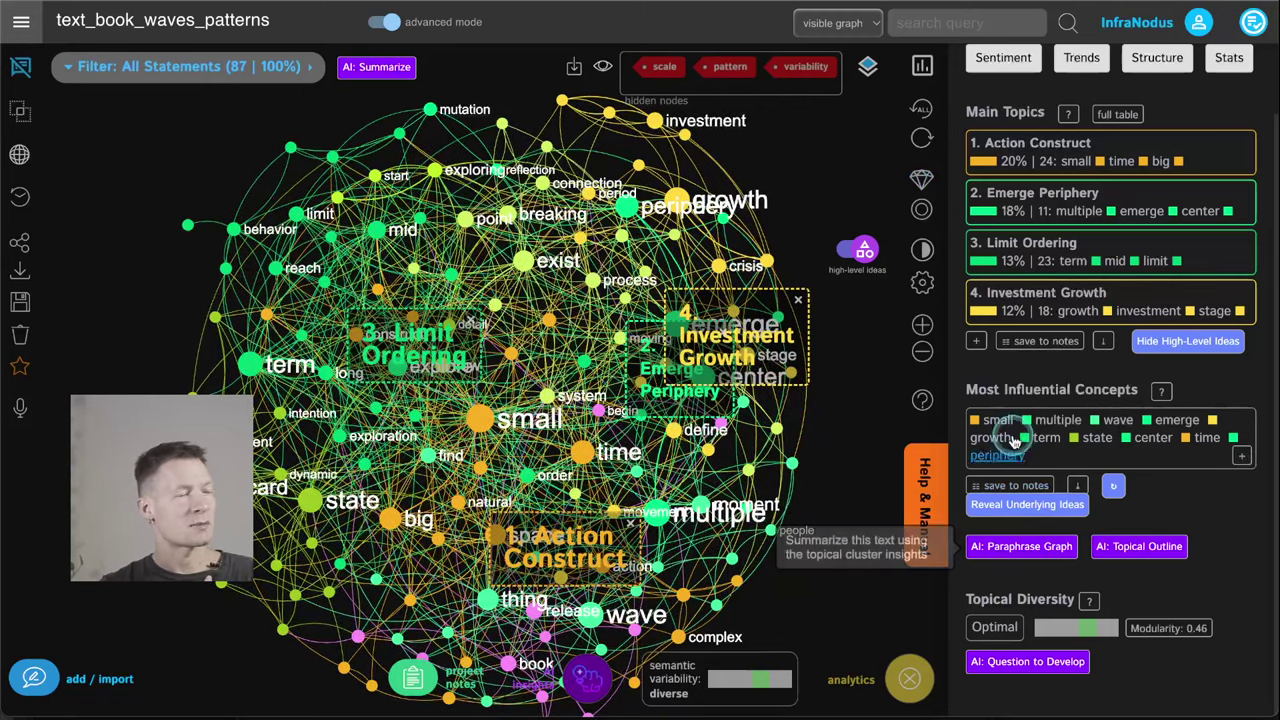
{"action": "left_click", "coordinate": [870, 66]}
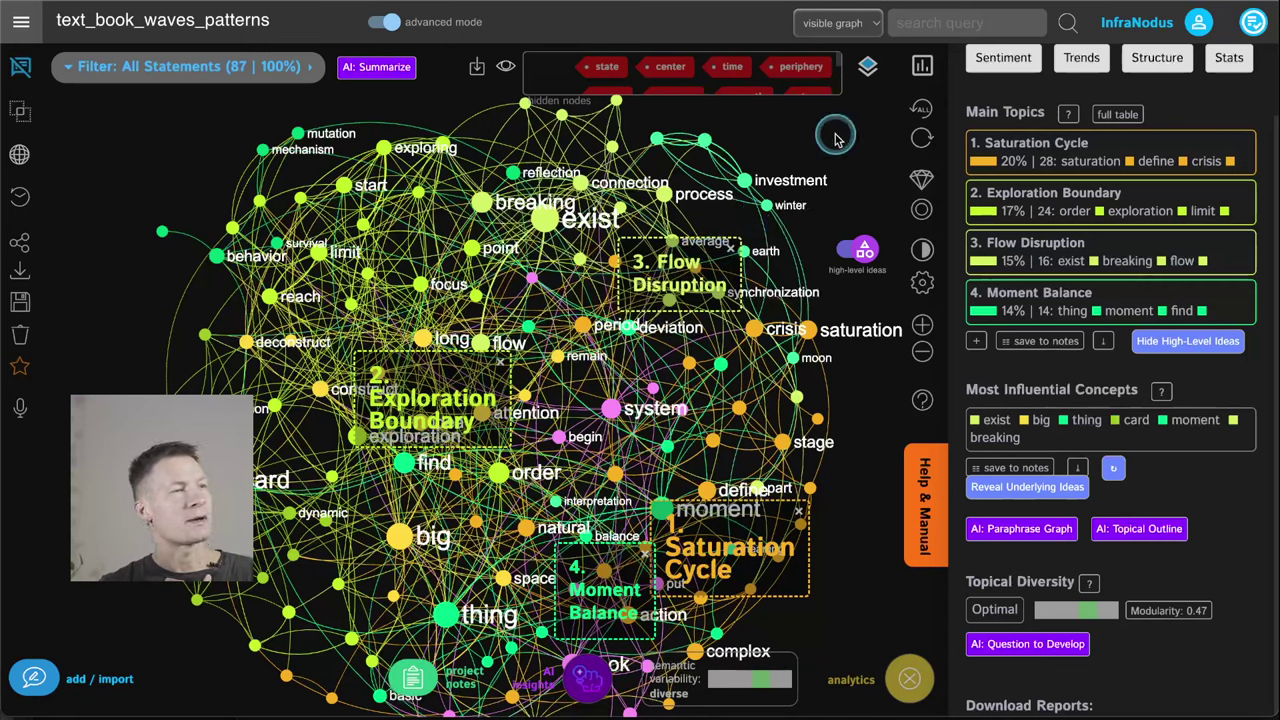
{"action": "left_click", "coordinate": [868, 66]}
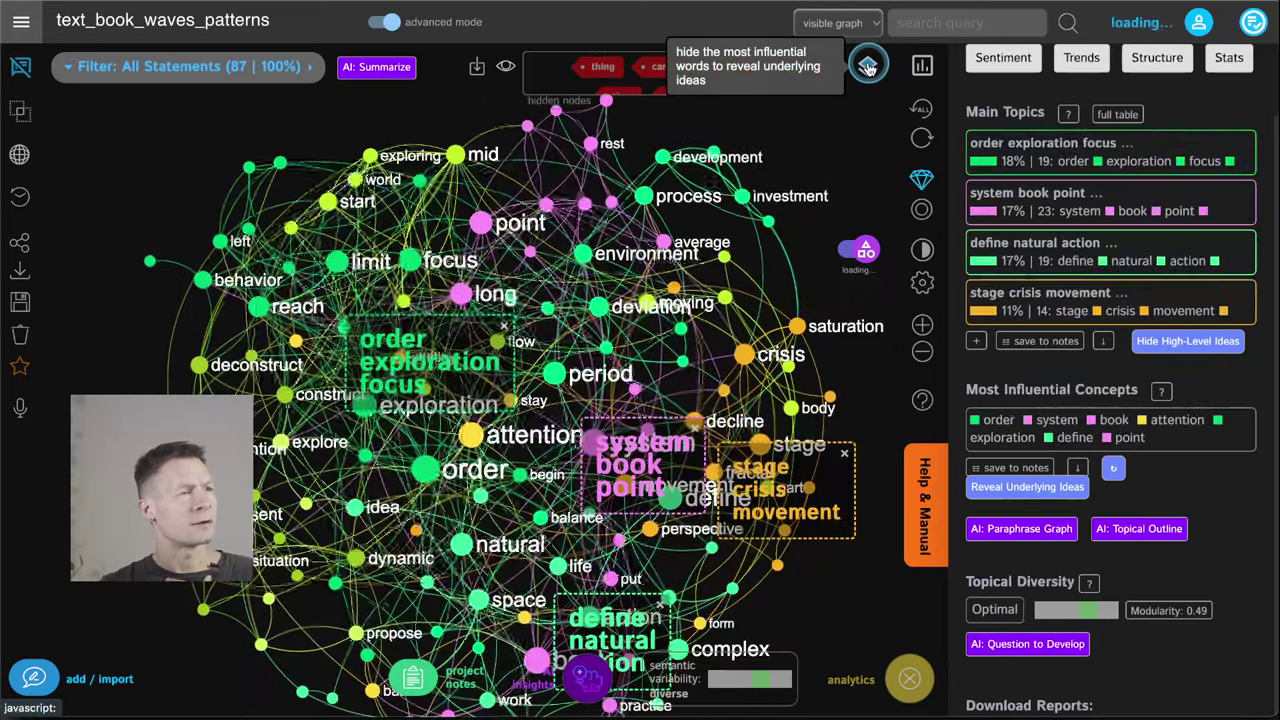
{"action": "left_click", "coordinate": [868, 66]}
{"action": "left_click", "coordinate": [868, 66]}
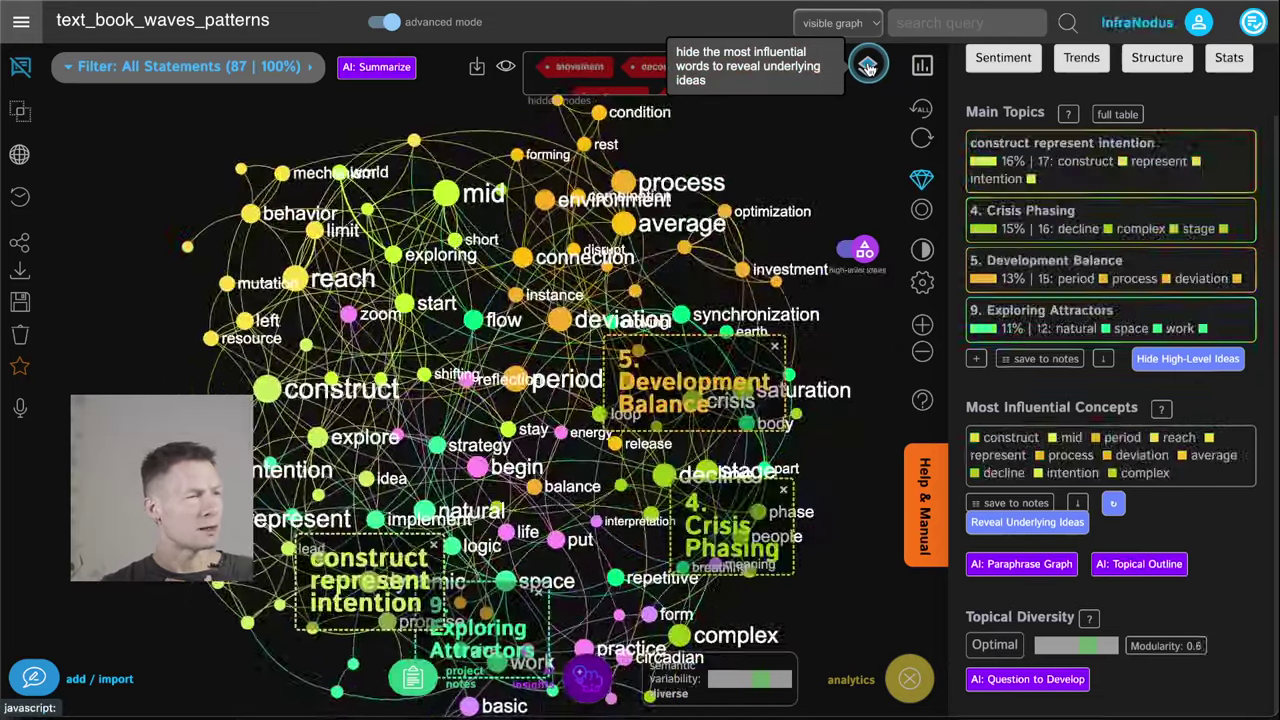
{"action": "left_click", "coordinate": [868, 66]}
{"action": "left_click", "coordinate": [868, 66]}
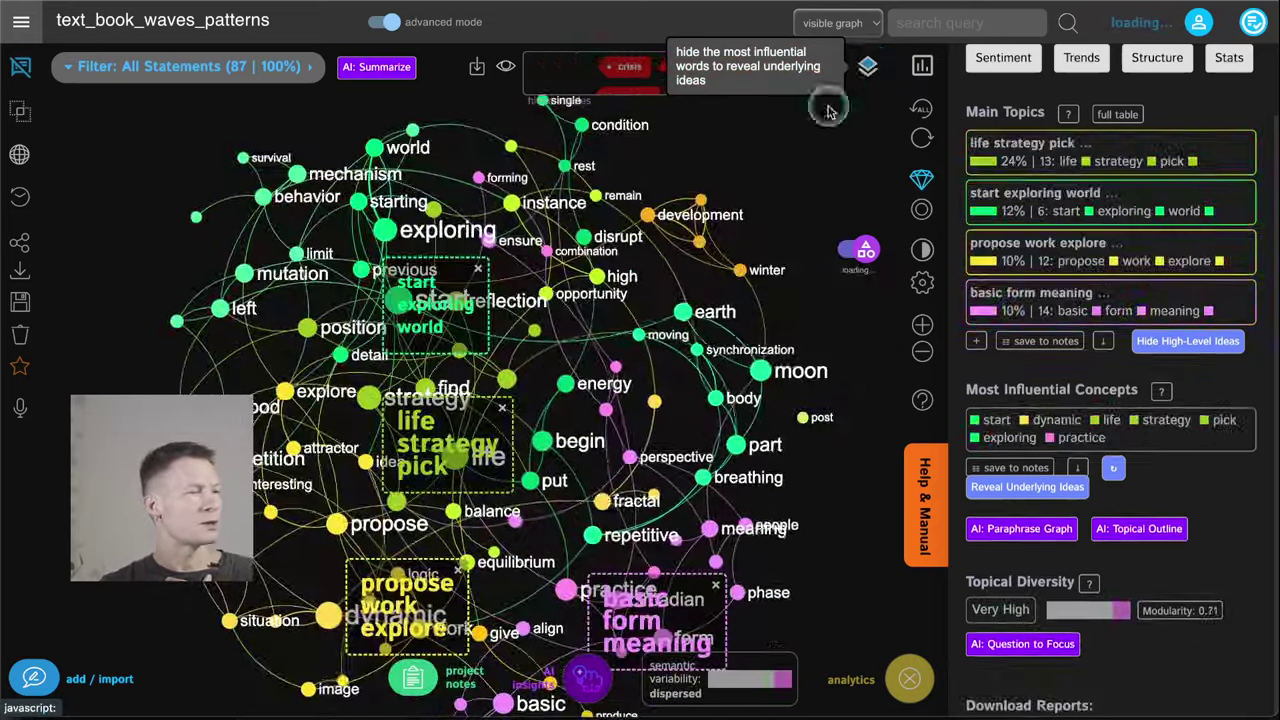
{"action": "left_click", "coordinate": [509, 68]}
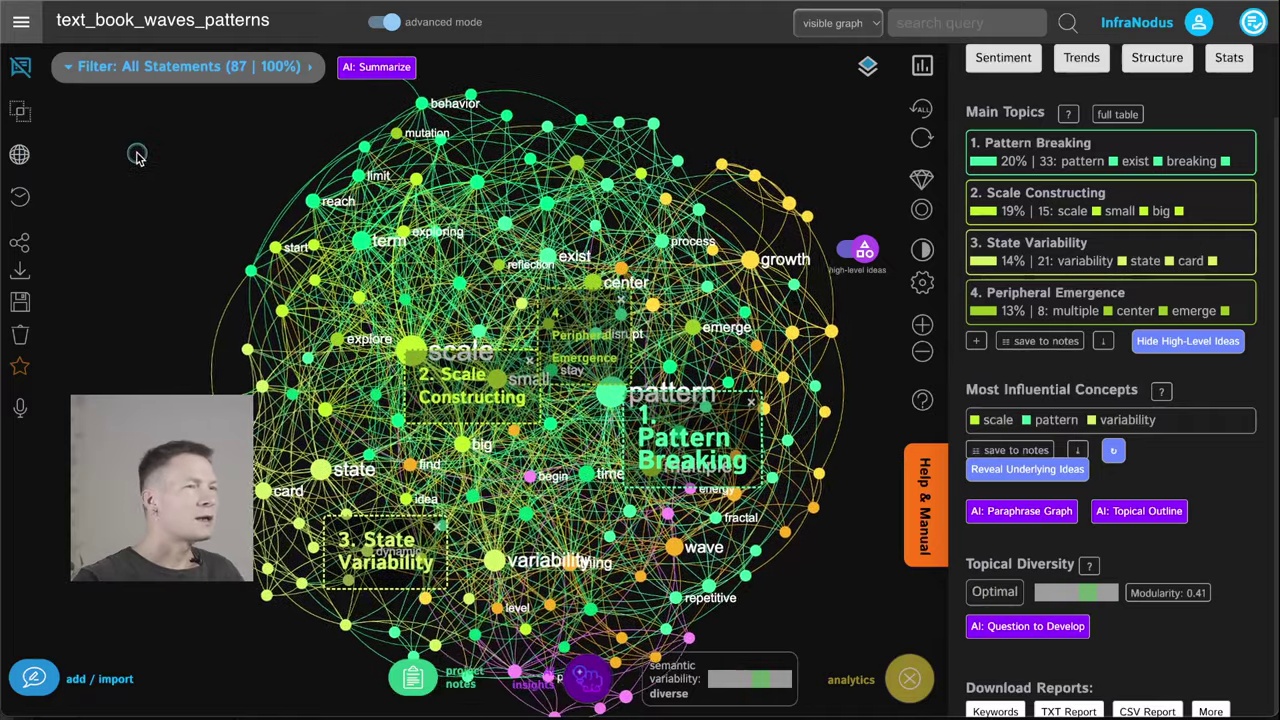
Cycle Blind Spots gaps to State Variability / Scale Constructing and generate an AI insight question.
{"action": "scroll", "coordinate": [1080, 137], "scroll_direction": "up", "scroll_amount": 1}
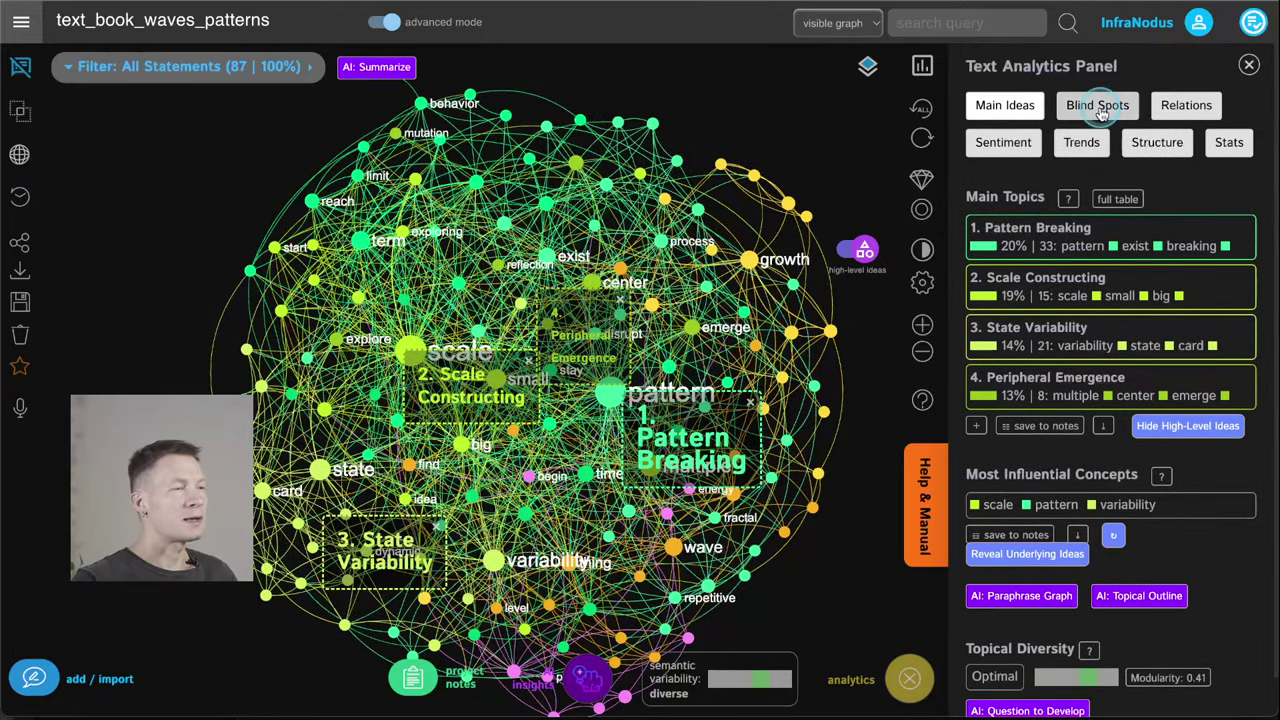
{"action": "left_click", "coordinate": [1098, 106]}
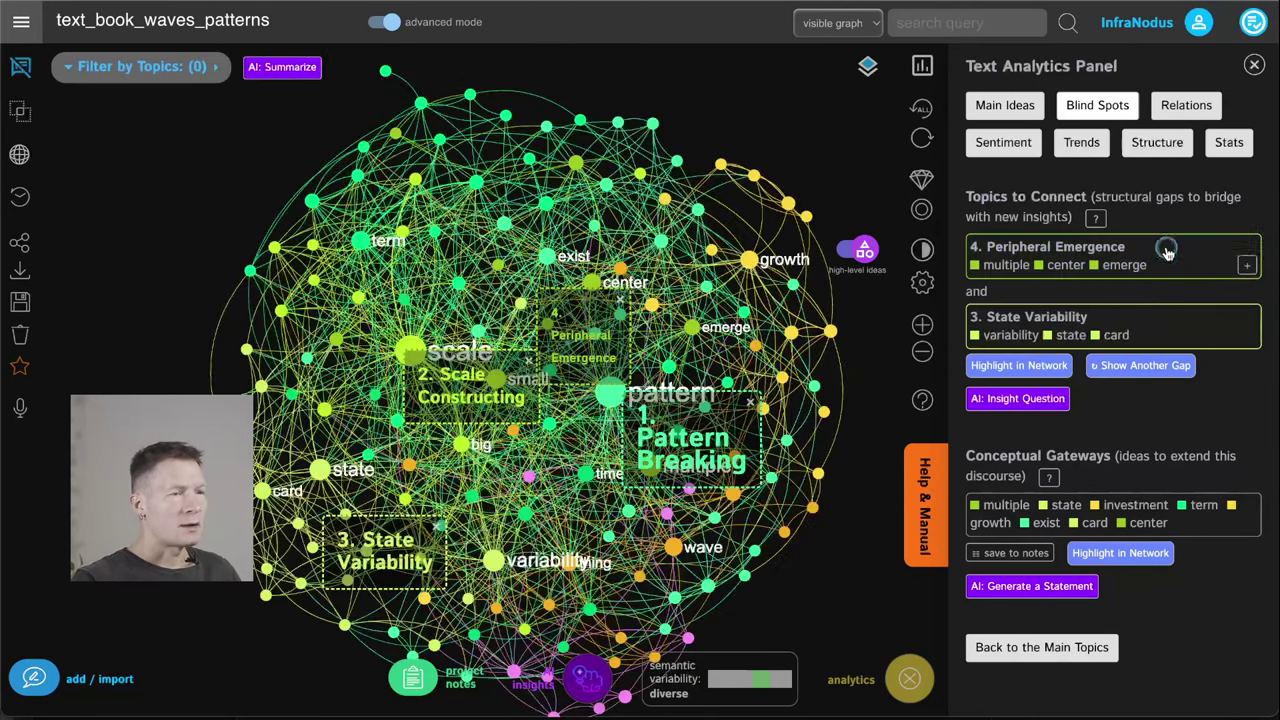
{"action": "left_click", "coordinate": [1020, 368]}
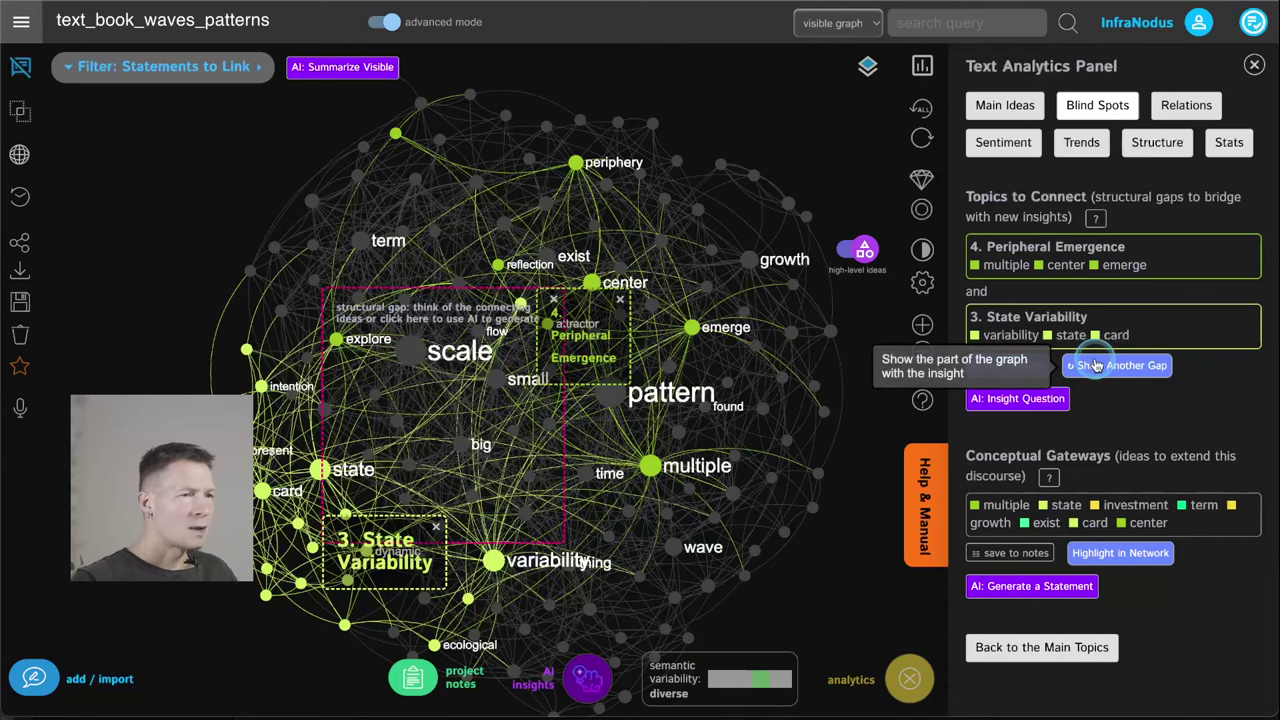
{"action": "left_click", "coordinate": [1096, 366]}
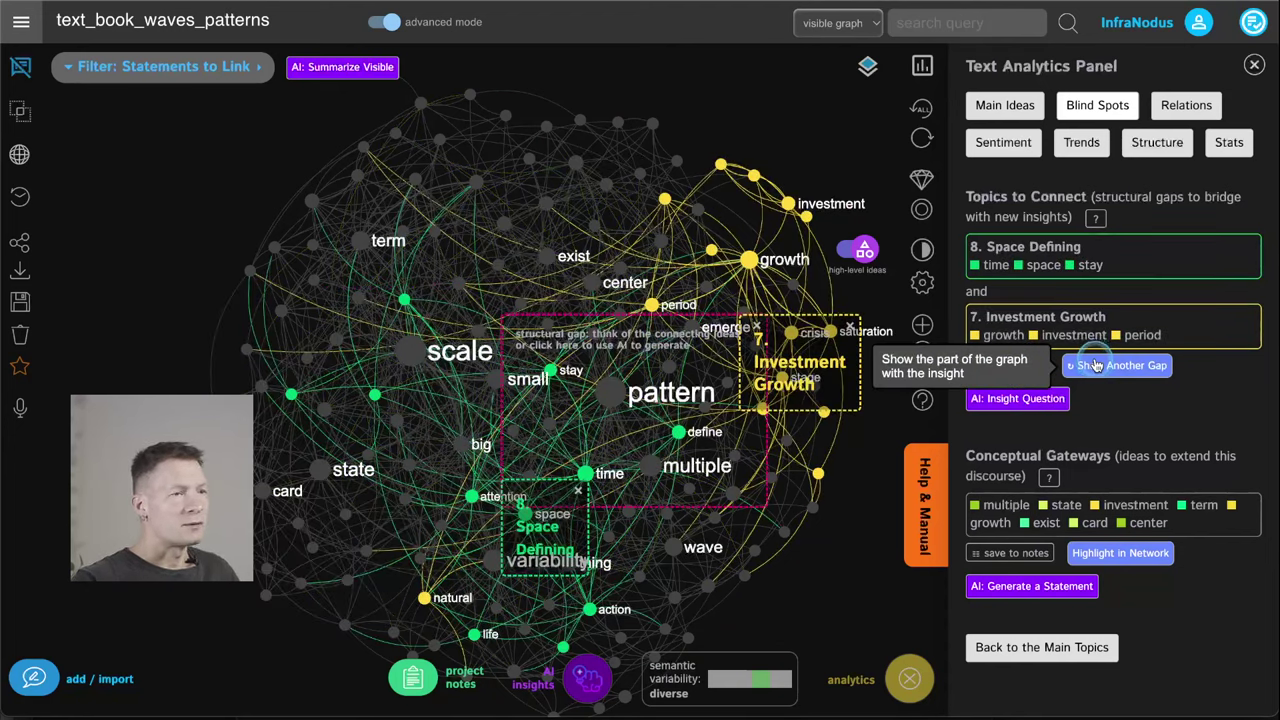
{"action": "left_click", "coordinate": [1096, 366]}
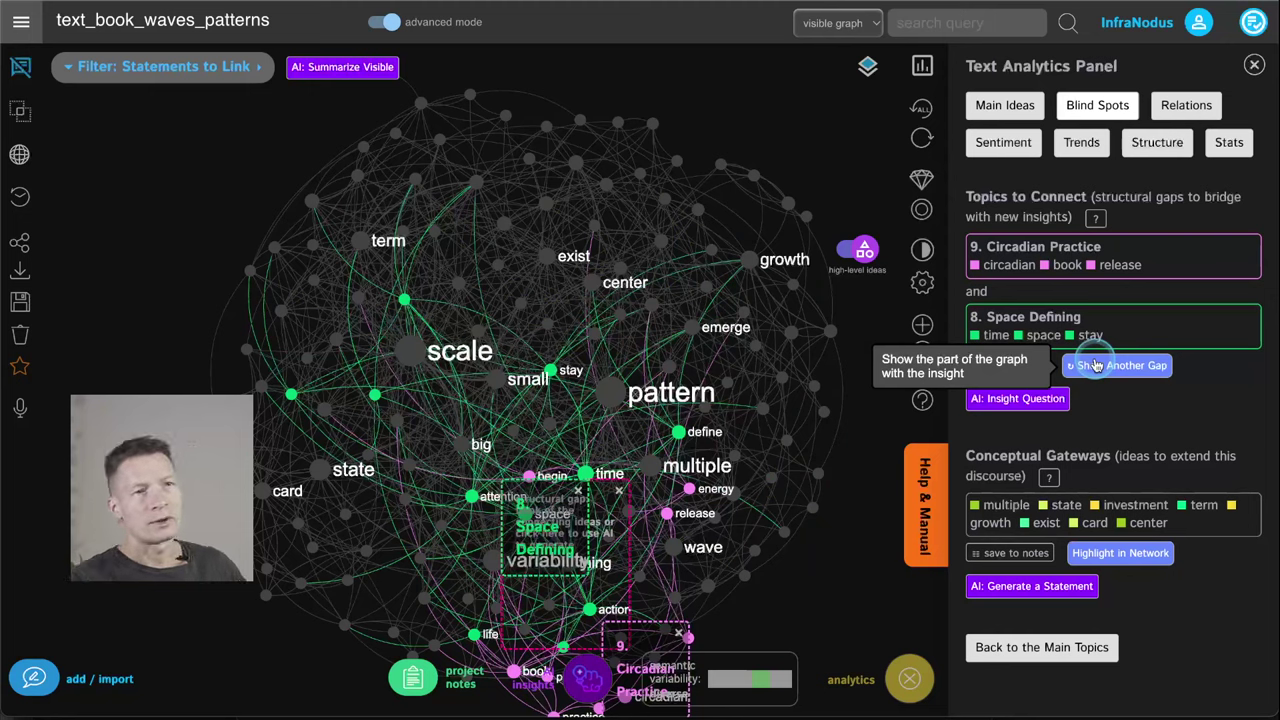
{"action": "left_click", "coordinate": [1096, 366]}
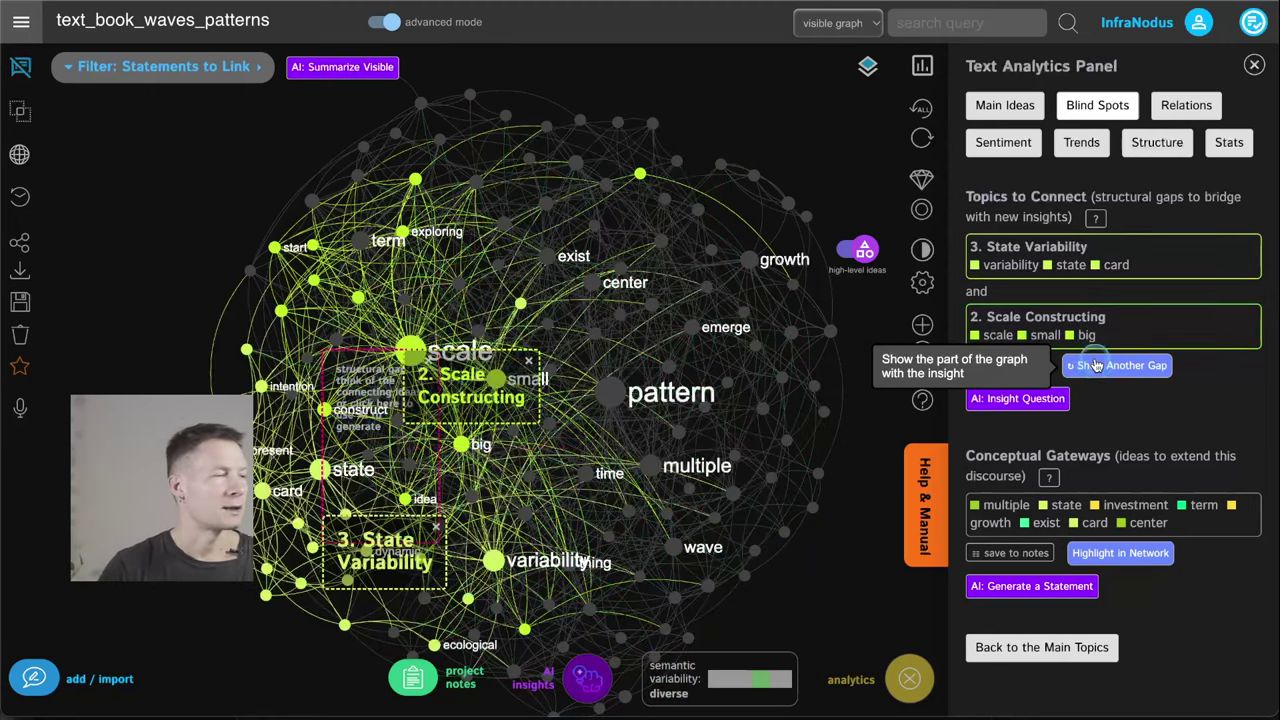
{"action": "left_click", "coordinate": [1018, 400]}
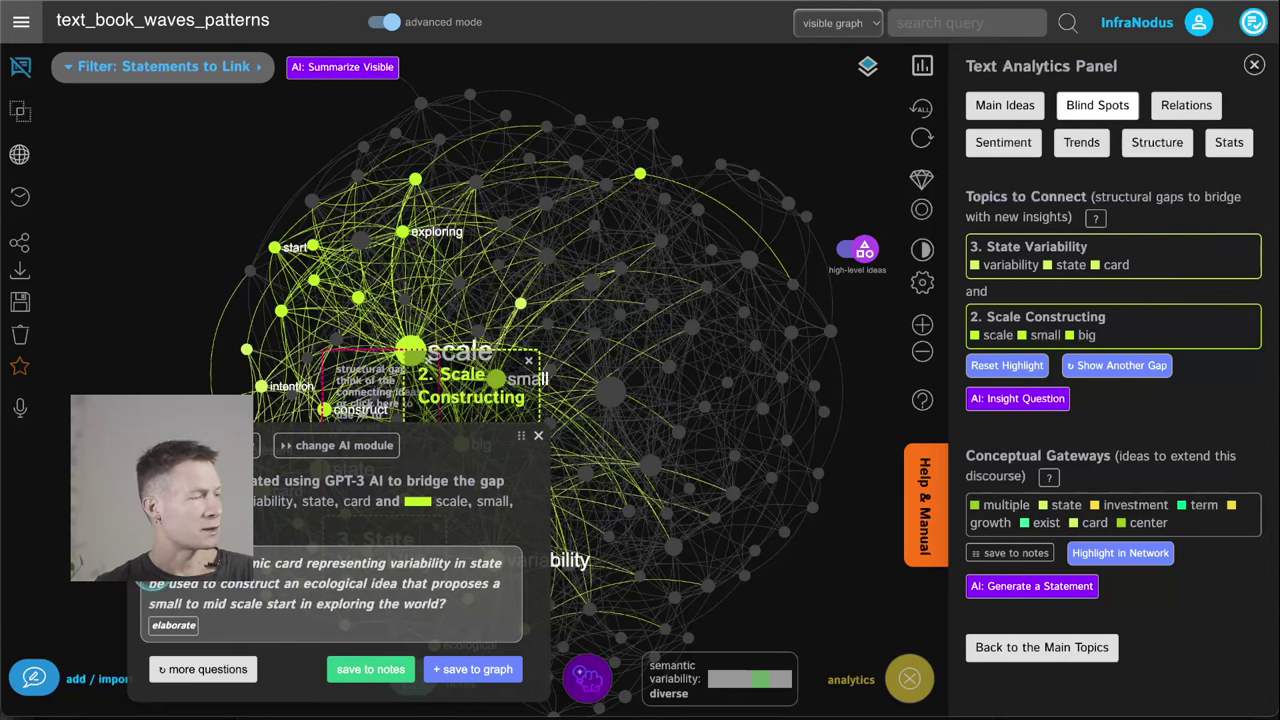
Toggle the AI question panel and project notes to review the saved question.
{"action": "left_click", "coordinate": [580, 688]}
{"action": "left_click", "coordinate": [578, 690]}
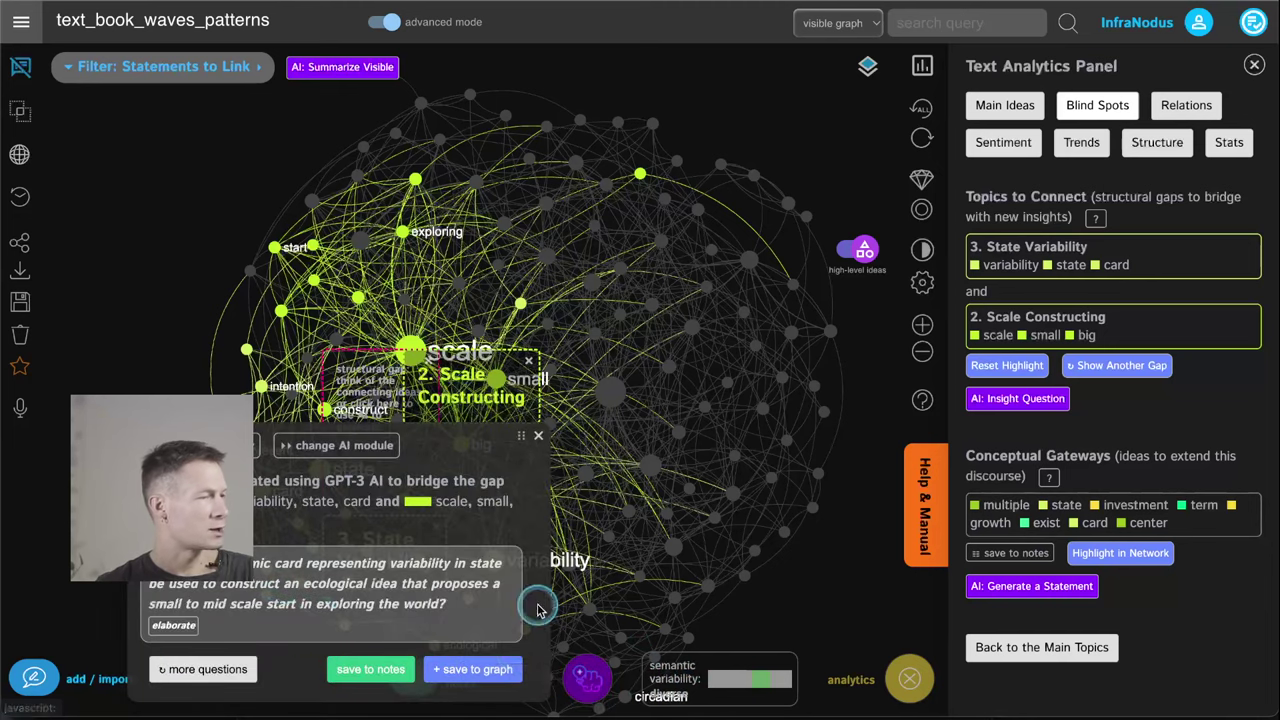
{"action": "left_click", "coordinate": [592, 688]}
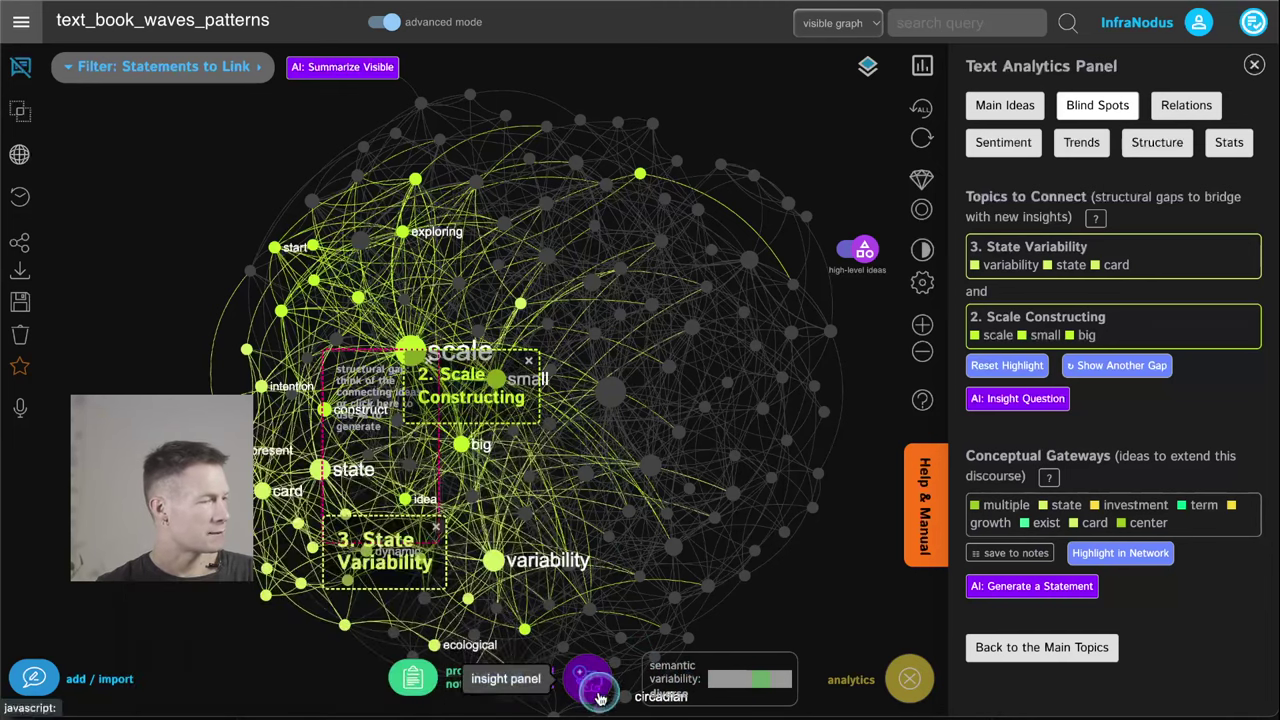
{"action": "left_click", "coordinate": [598, 688]}
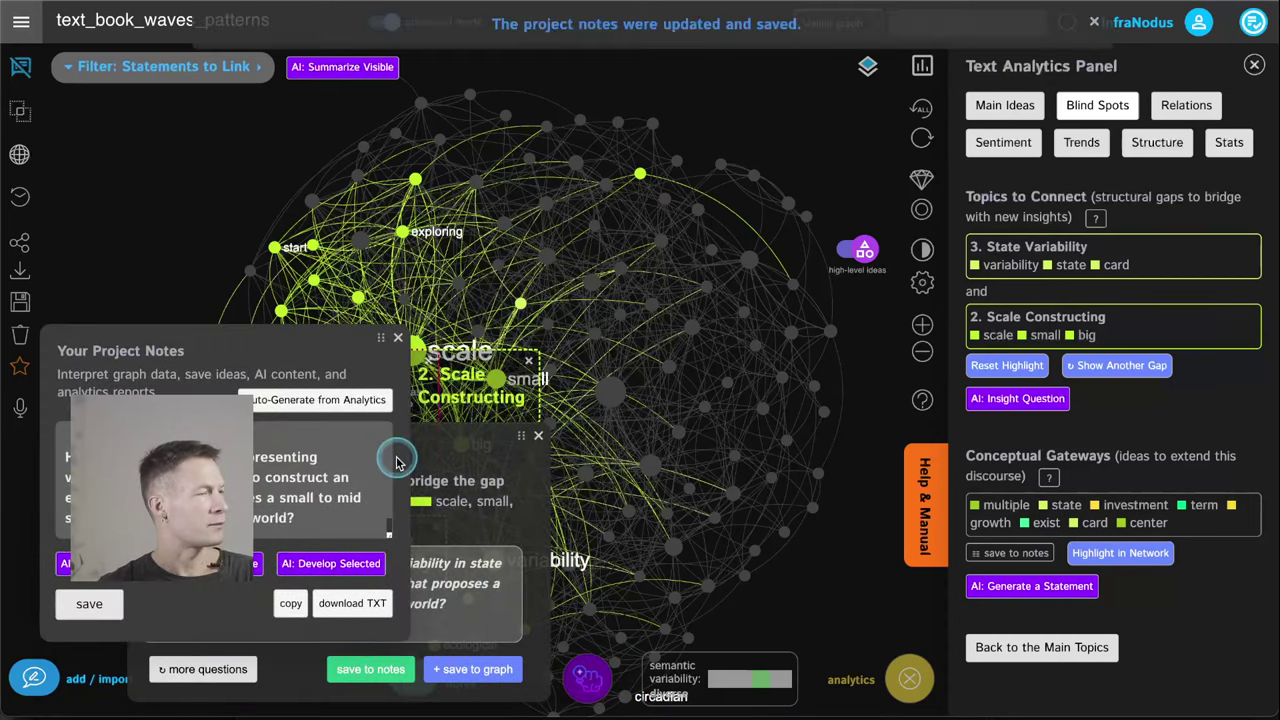
{"action": "left_click", "coordinate": [538, 435]}
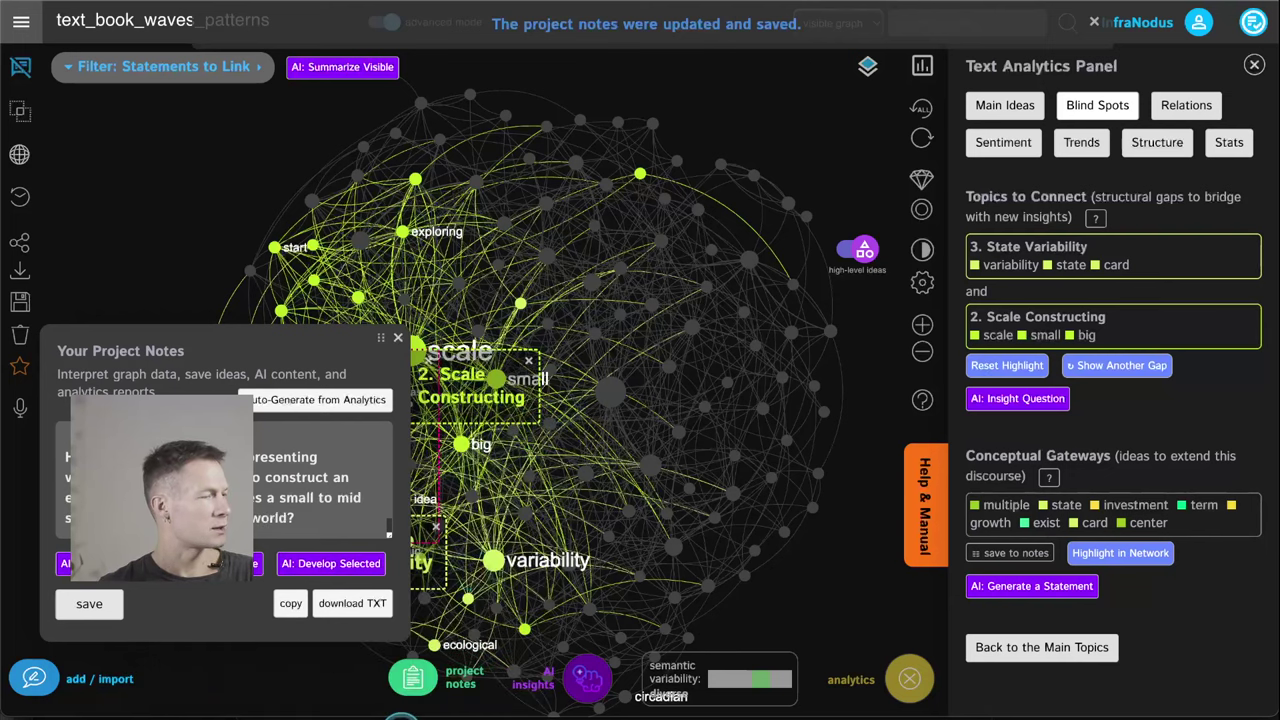
{"action": "left_click", "coordinate": [413, 678]}
{"action": "left_click", "coordinate": [413, 678]}
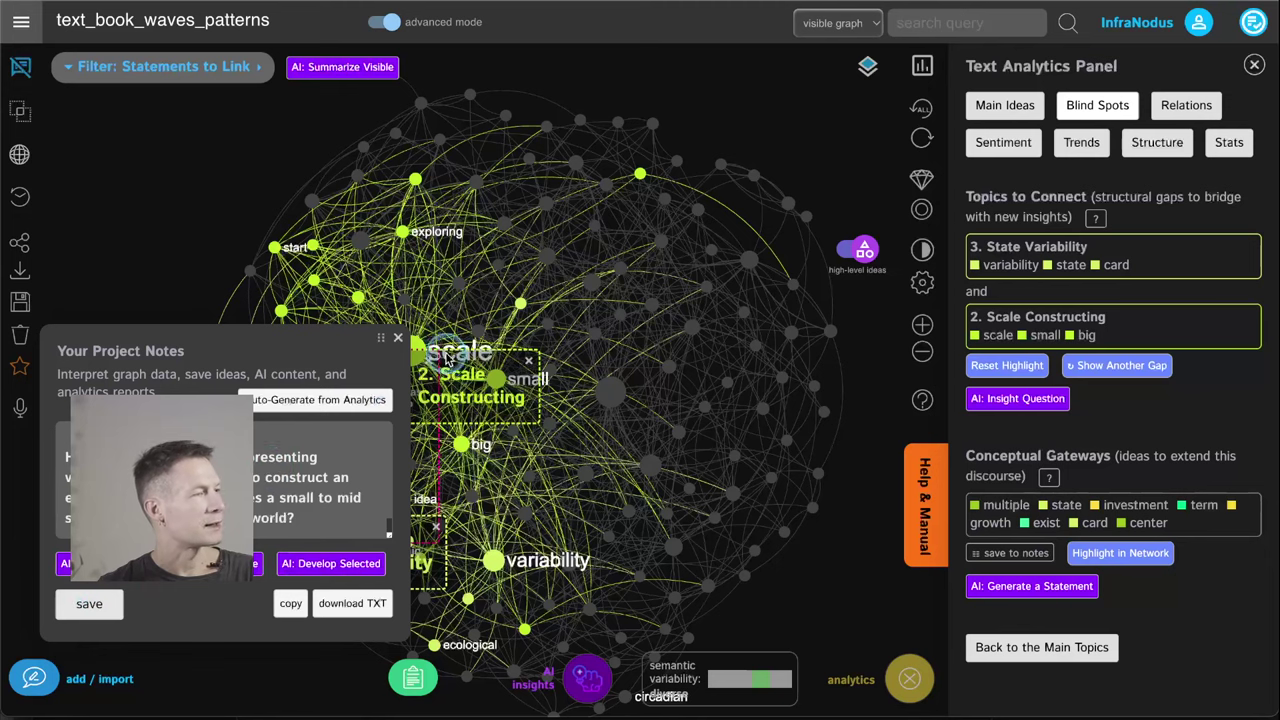
{"action": "left_click", "coordinate": [400, 340]}
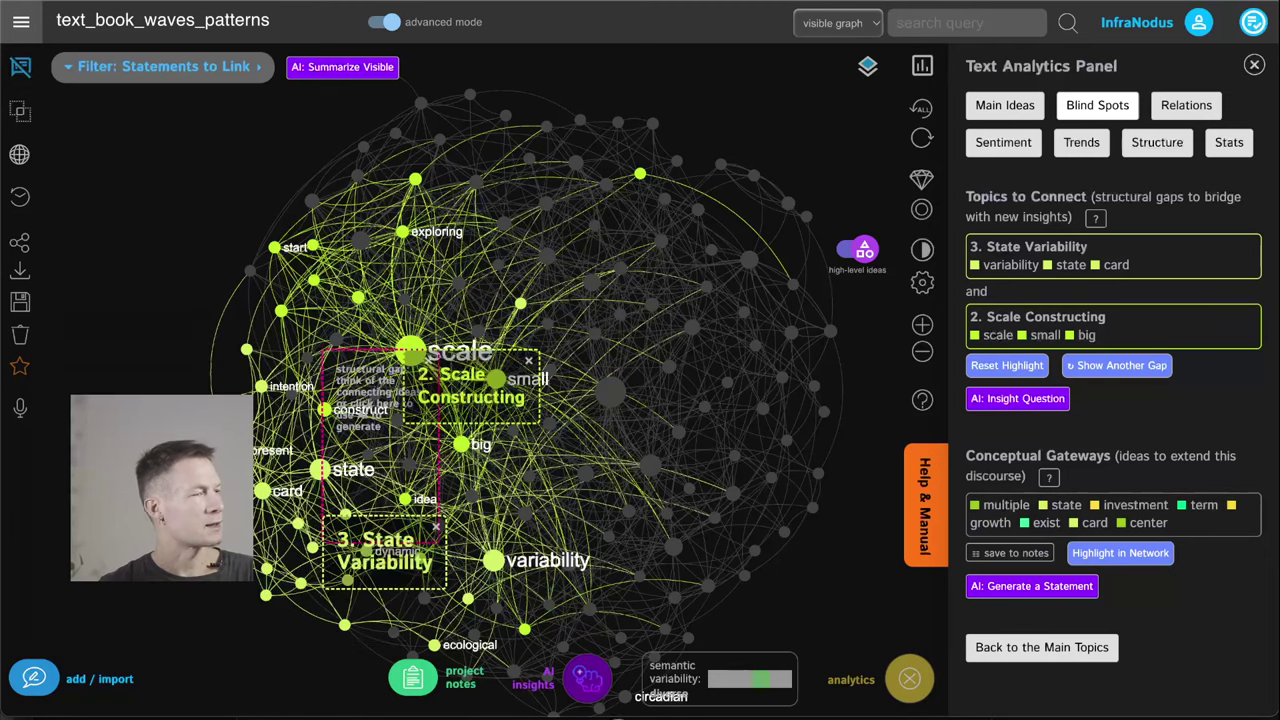
Reopen the AI question panel and generate a new question for this gap.
{"action": "left_click", "coordinate": [590, 683]}
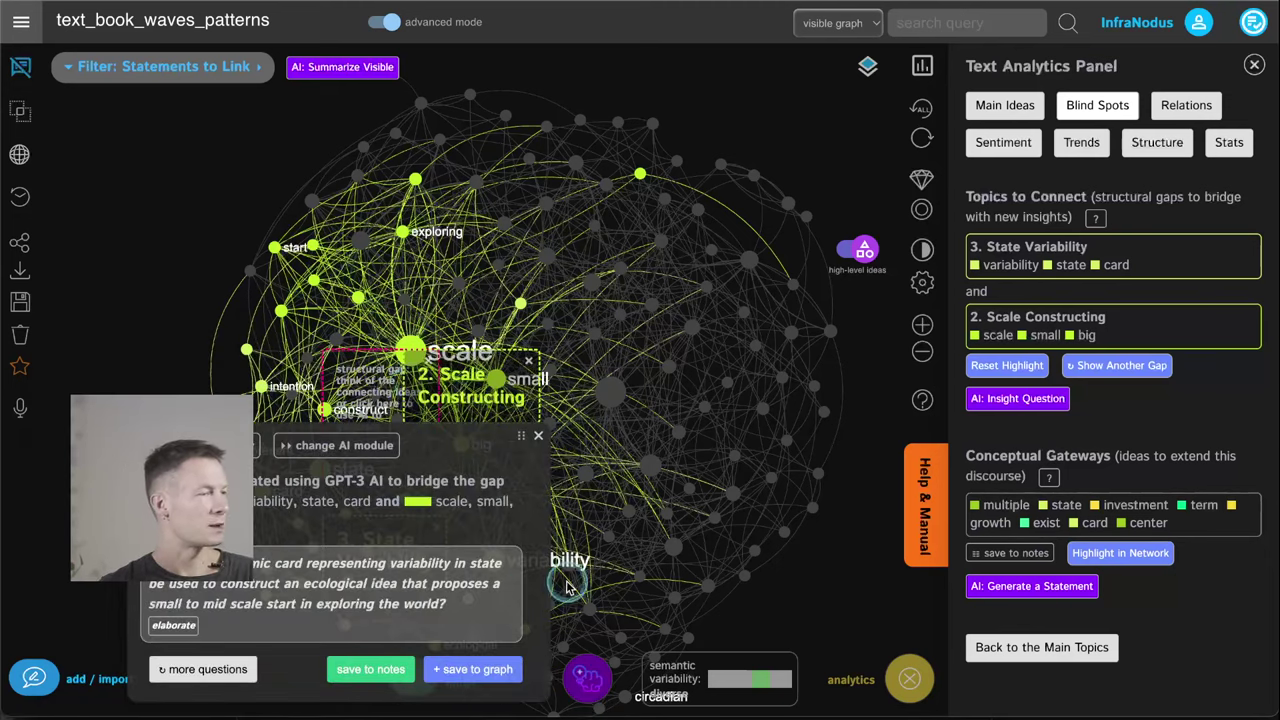
{"action": "left_click", "coordinate": [538, 436]}
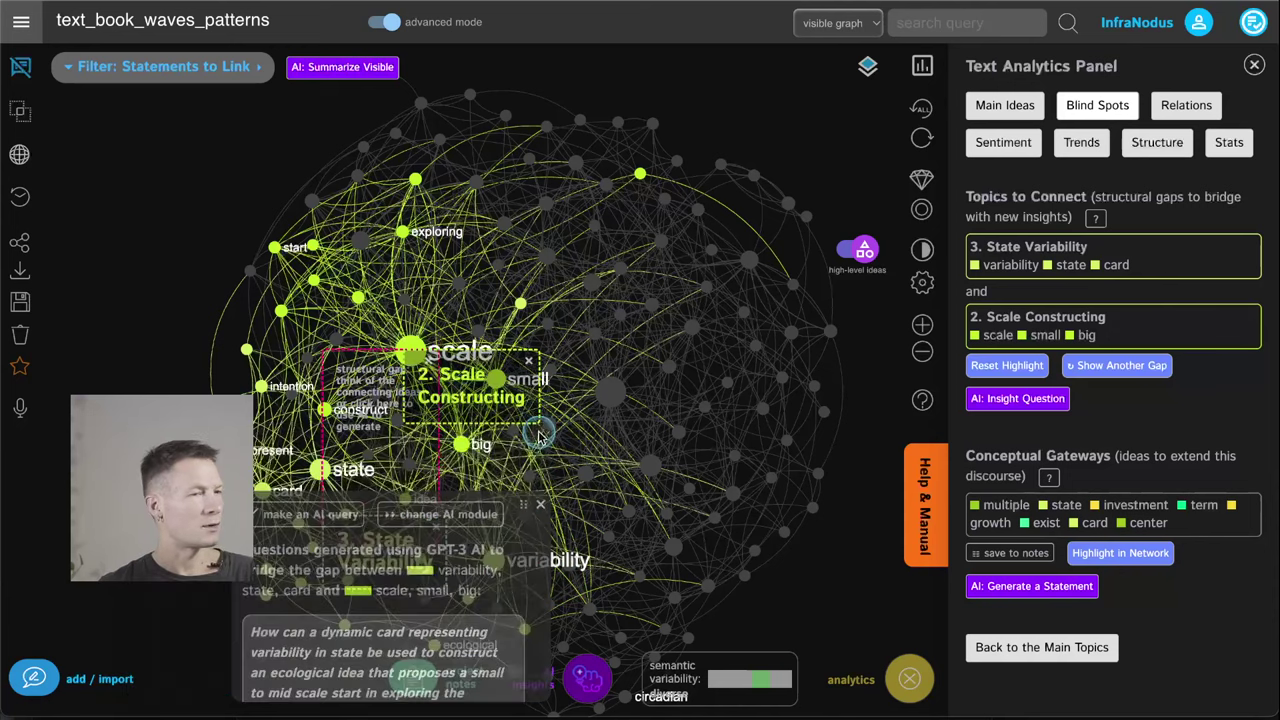
{"action": "left_click", "coordinate": [1031, 399]}
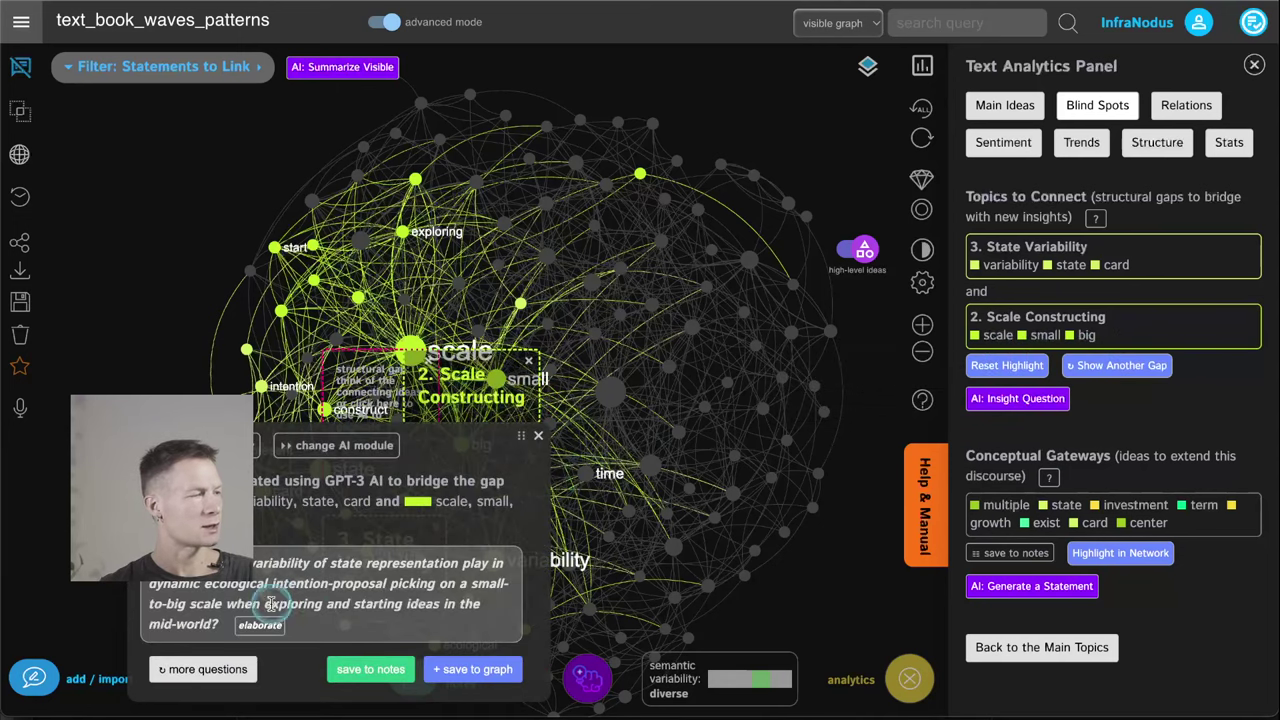
{"action": "left_click", "coordinate": [538, 435]}
Reset the highlight, move to the Moment Deviation / Limit Ordering gap, and get an AI question.
{"action": "left_click", "coordinate": [997, 370]}
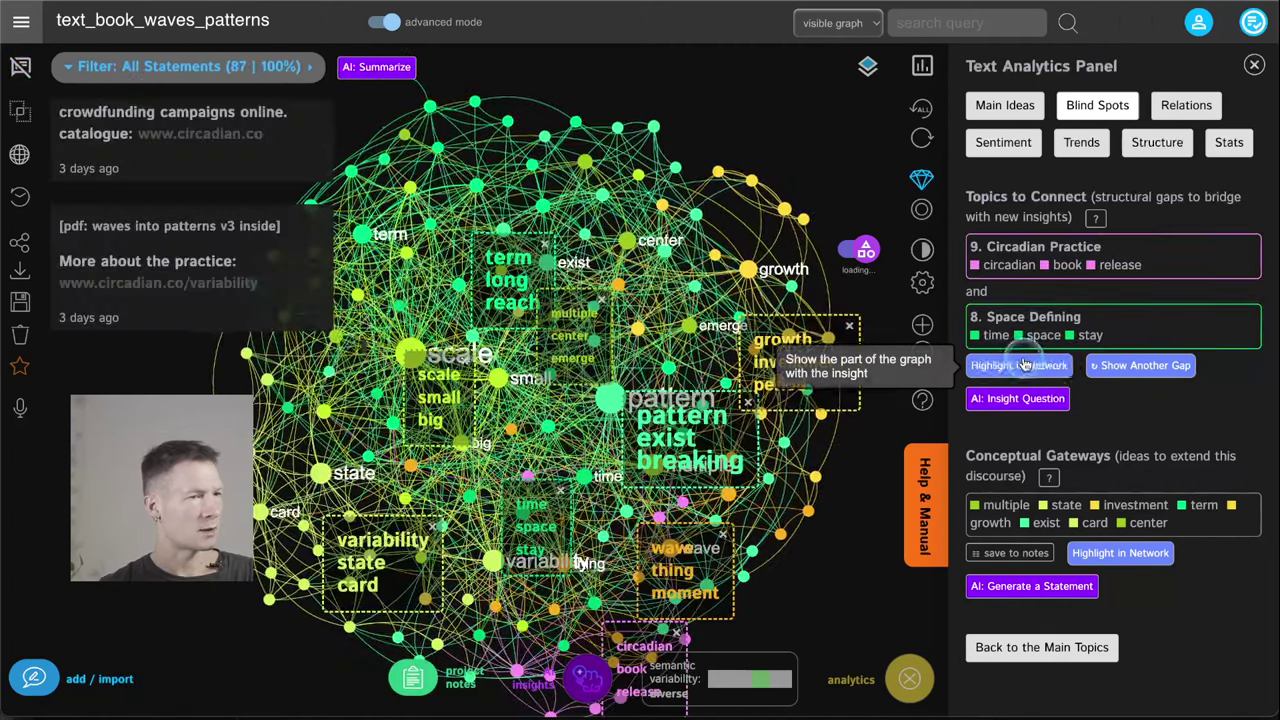
{"action": "left_click", "coordinate": [1025, 365]}
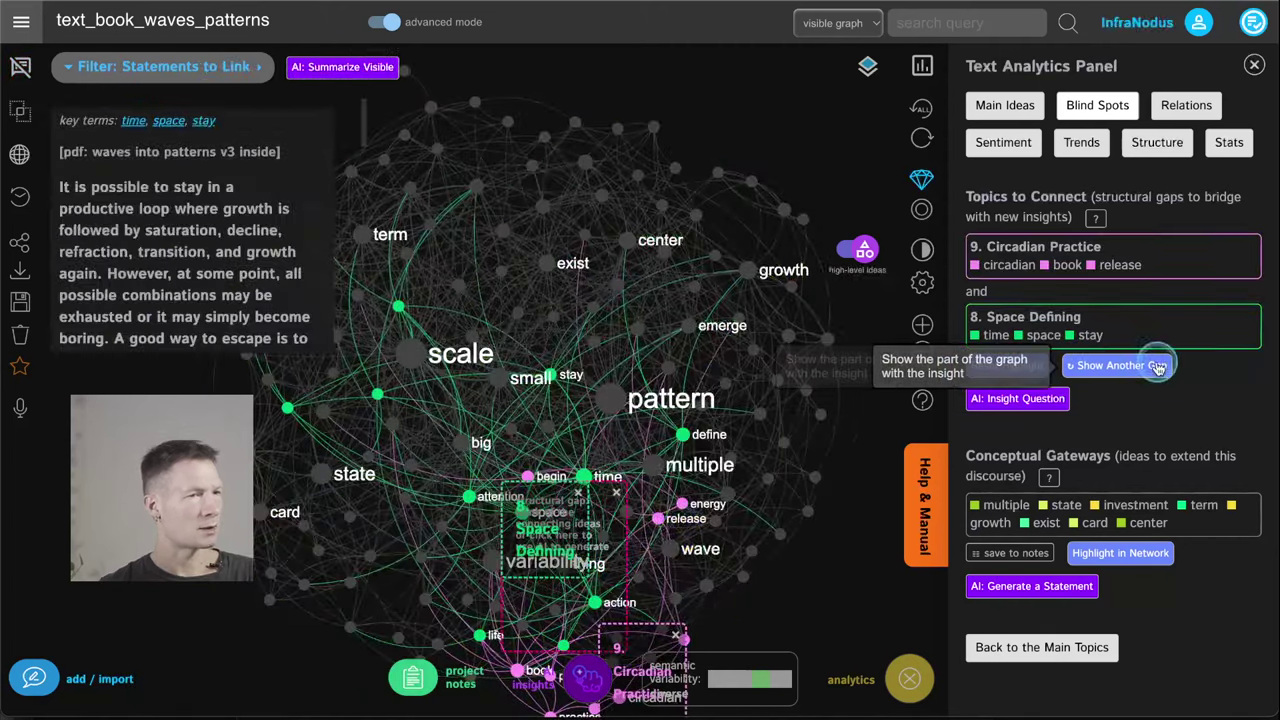
{"action": "left_click", "coordinate": [1135, 366]}
{"action": "left_click", "coordinate": [1136, 367]}
{"action": "left_click", "coordinate": [1136, 366]}
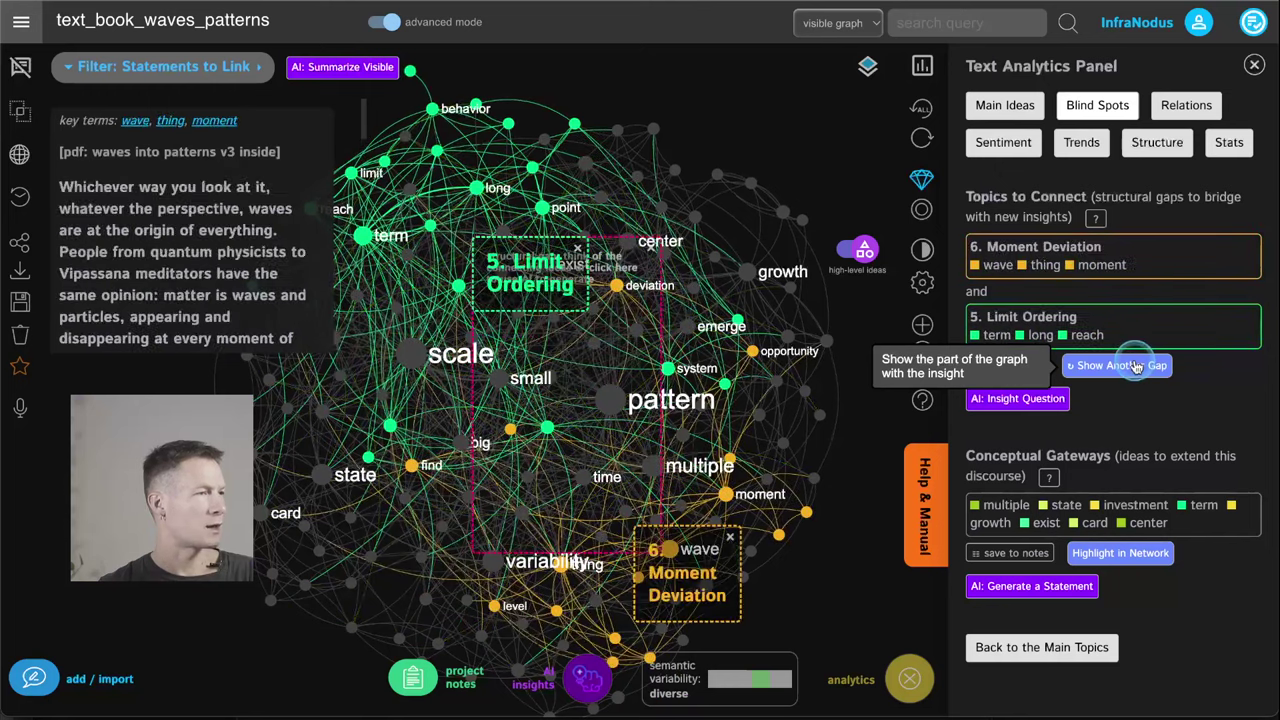
{"action": "left_click", "coordinate": [1020, 402]}
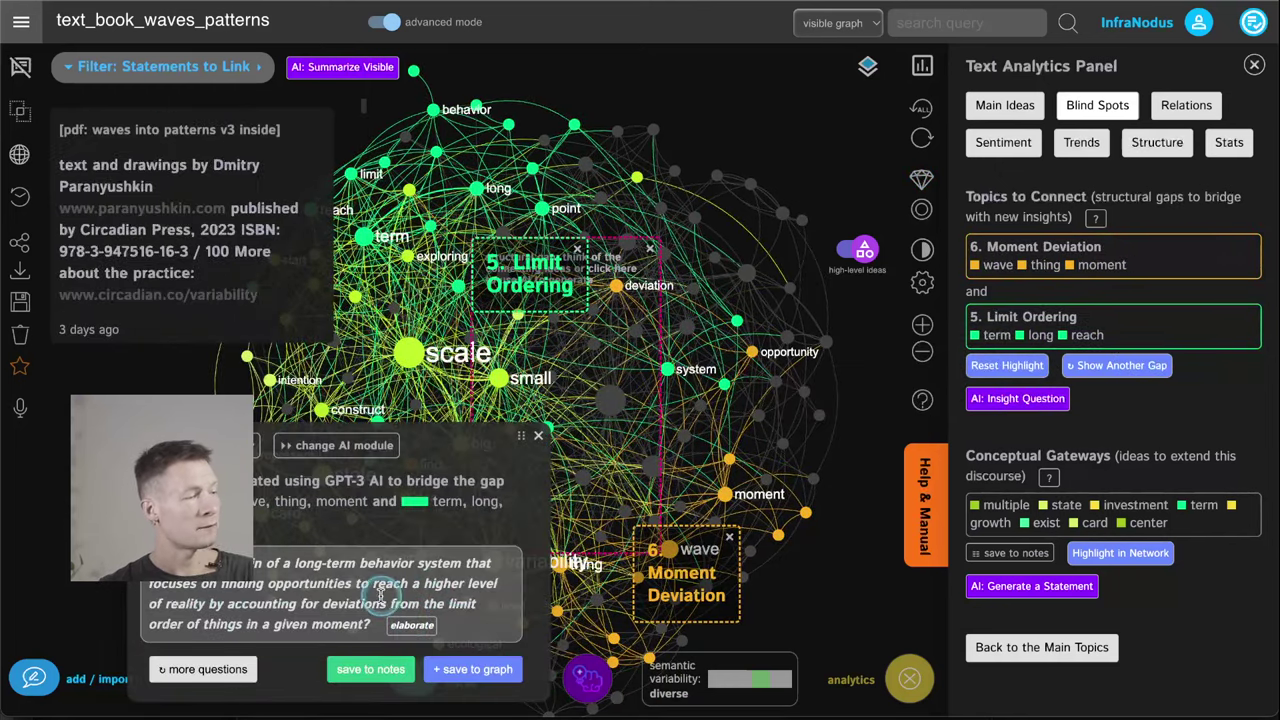
Elaborate the question and save its GPT-4 chat answer to project notes.
{"action": "left_click", "coordinate": [412, 625]}
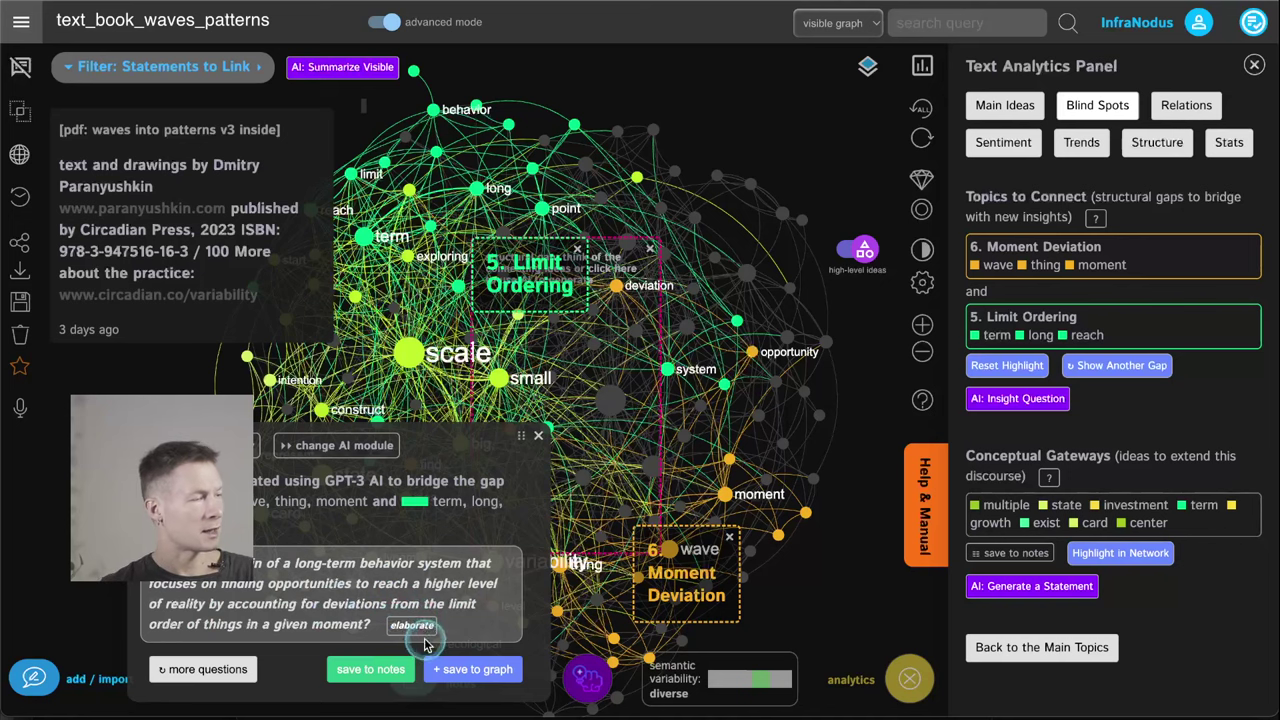
{"action": "left_click", "coordinate": [413, 626]}
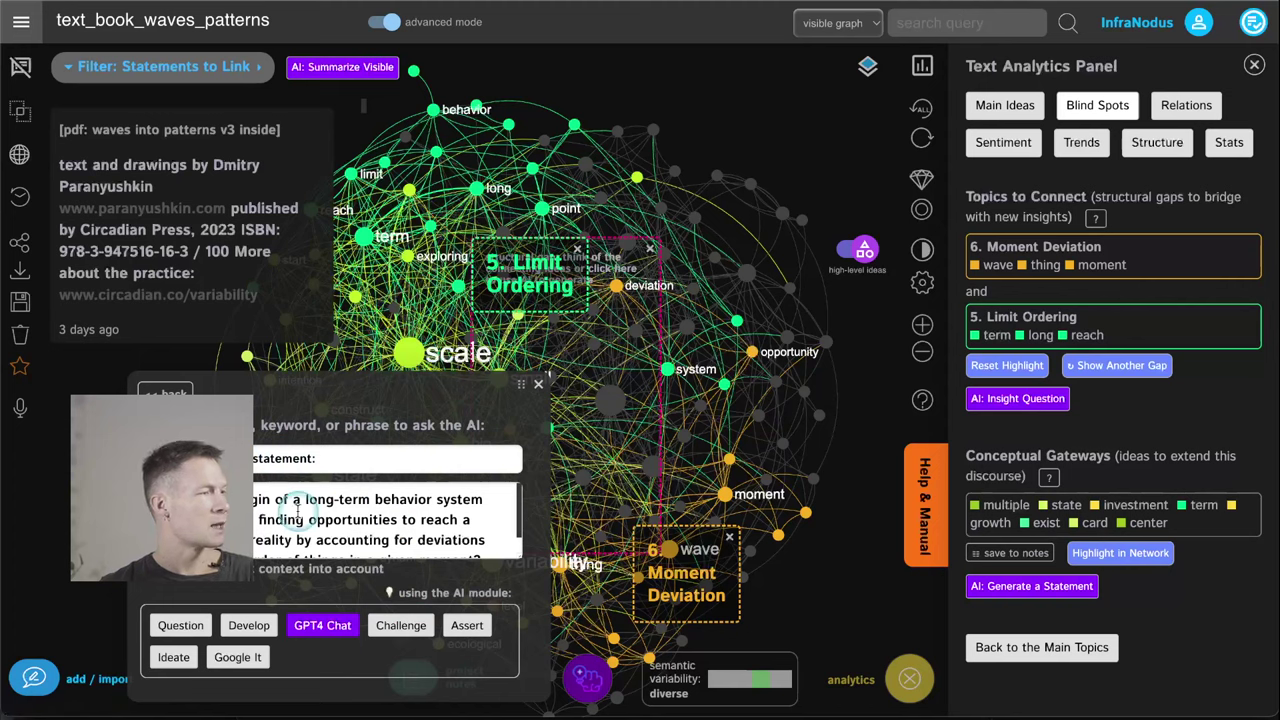
{"action": "left_click", "coordinate": [316, 626]}
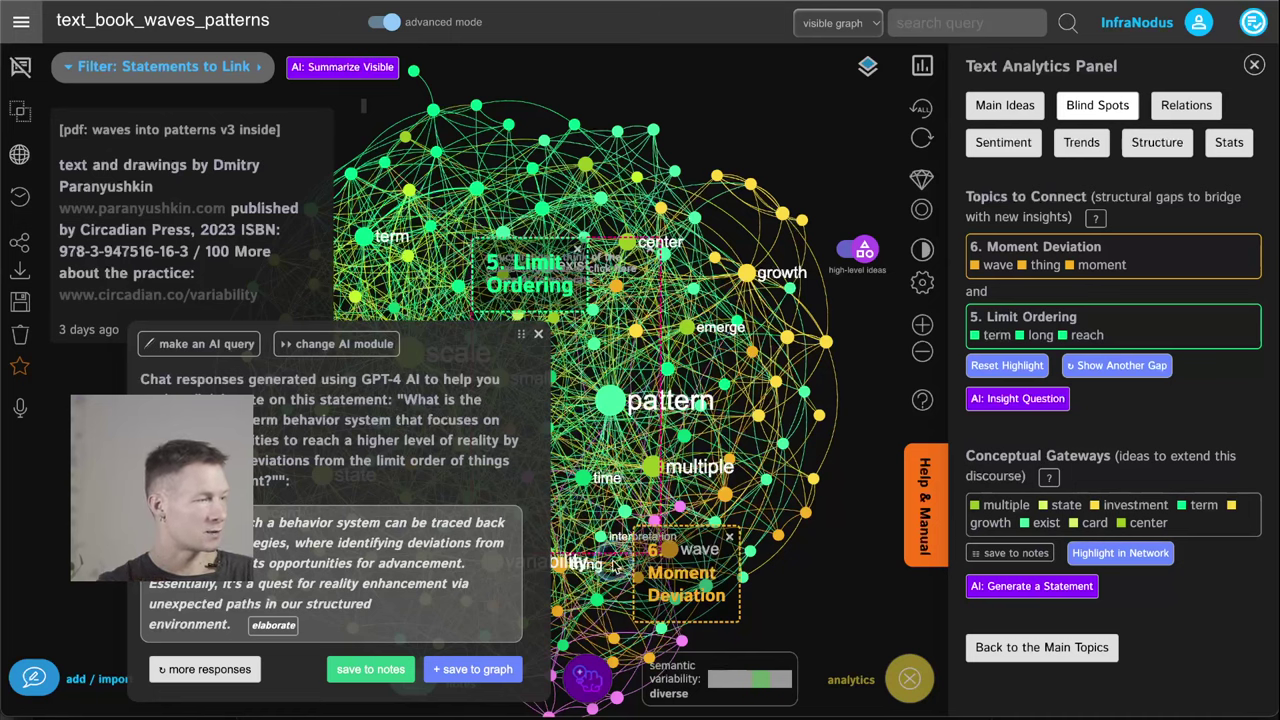
{"action": "left_click", "coordinate": [371, 669]}
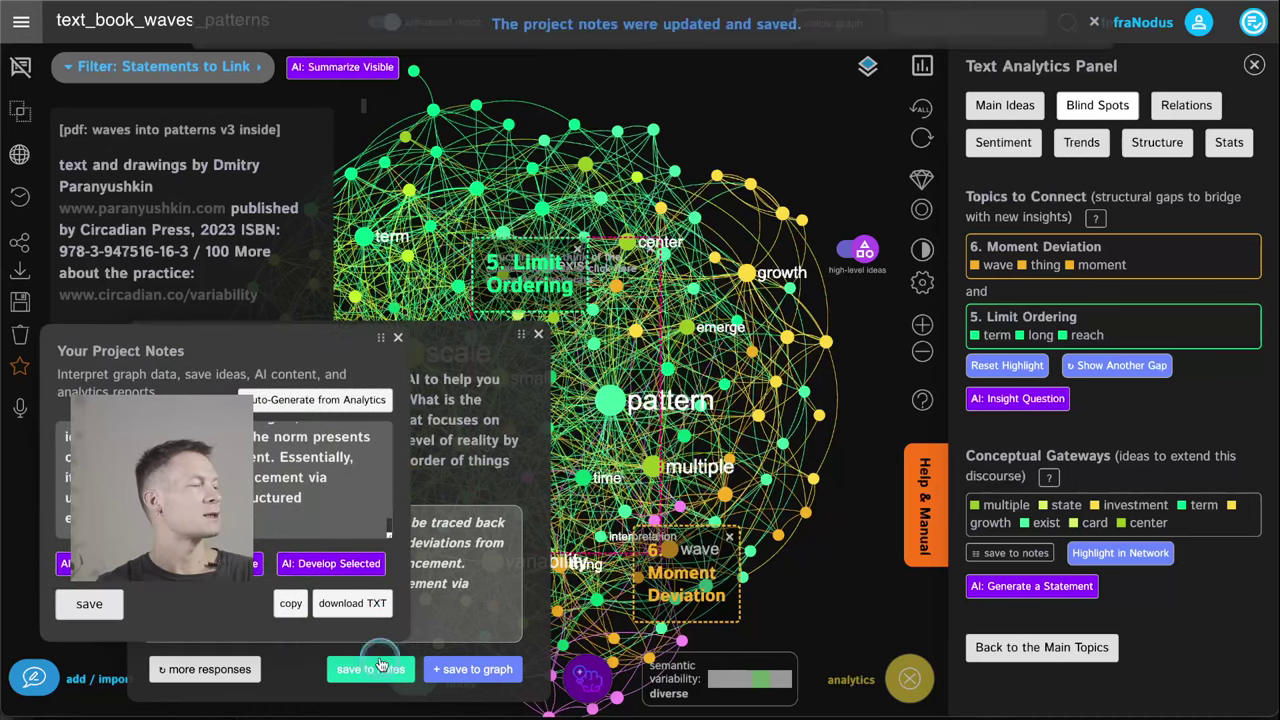
Close the project notes and AI response panel, and clear a stray text selection.
{"action": "scroll", "coordinate": [330, 505], "scroll_direction": "up", "scroll_amount": 3}
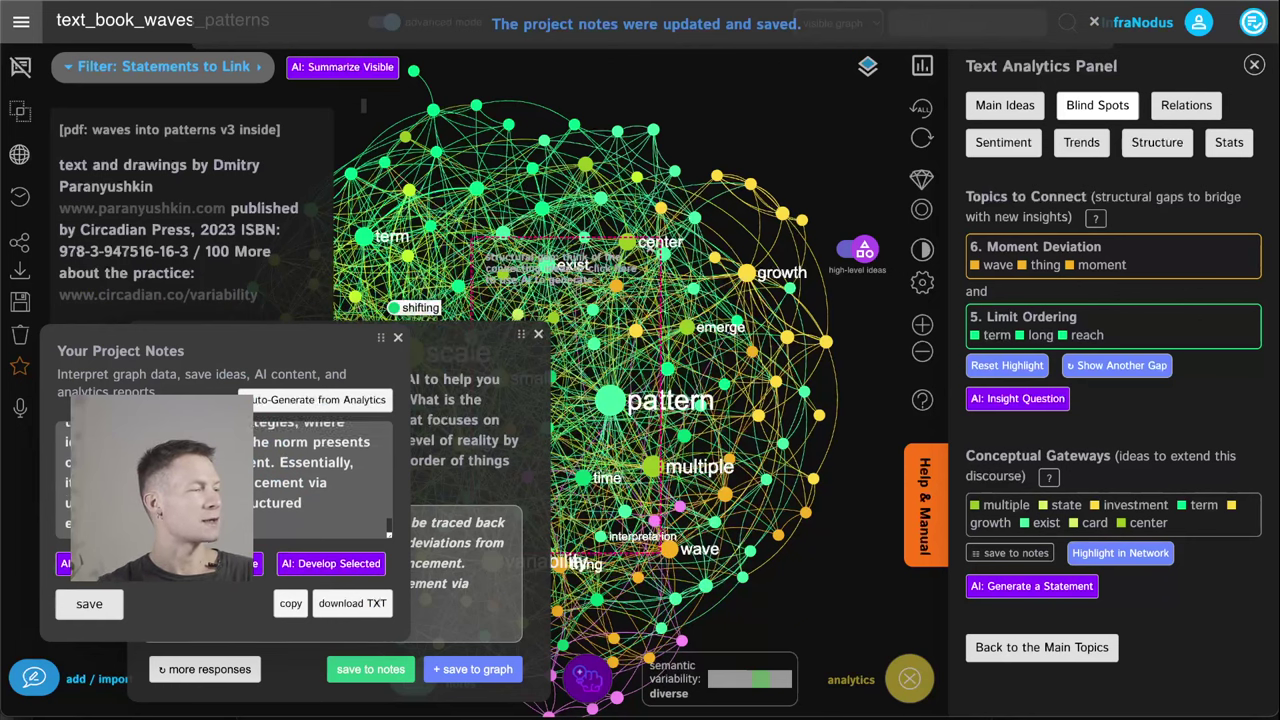
{"action": "scroll", "coordinate": [310, 490], "scroll_direction": "up", "scroll_amount": 4}
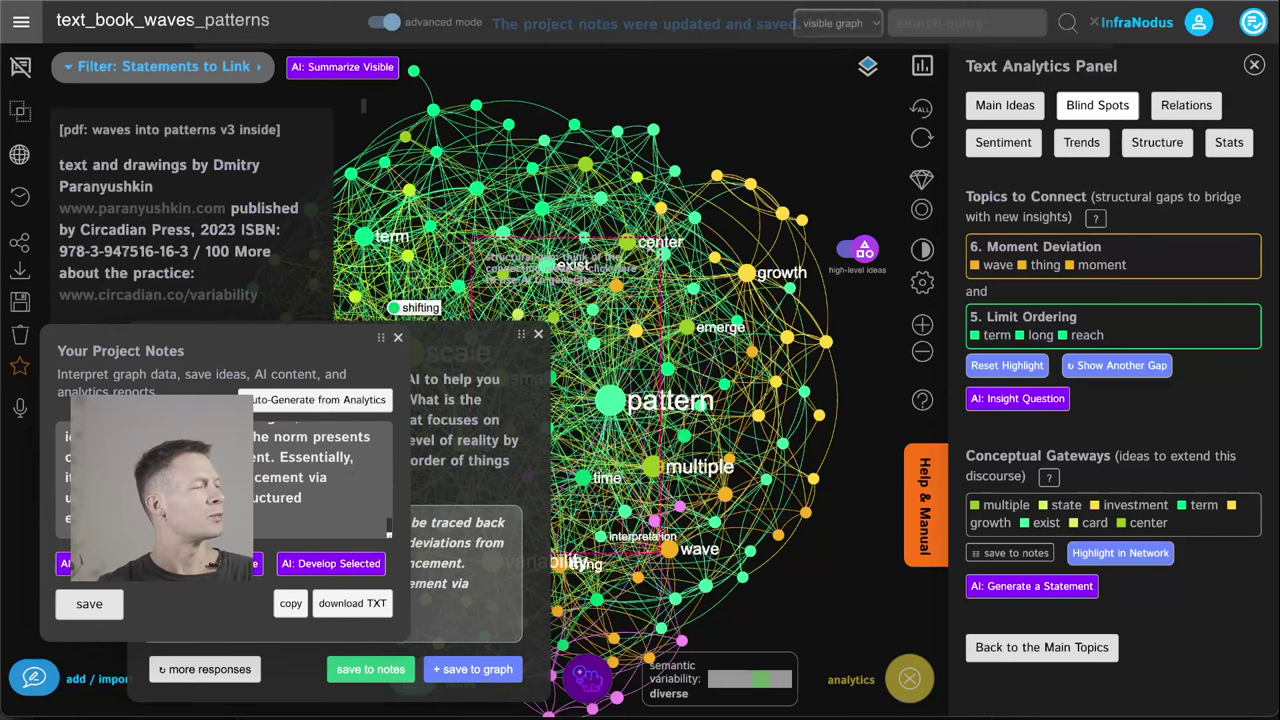
{"action": "scroll", "coordinate": [320, 490], "scroll_direction": "up", "scroll_amount": 2}
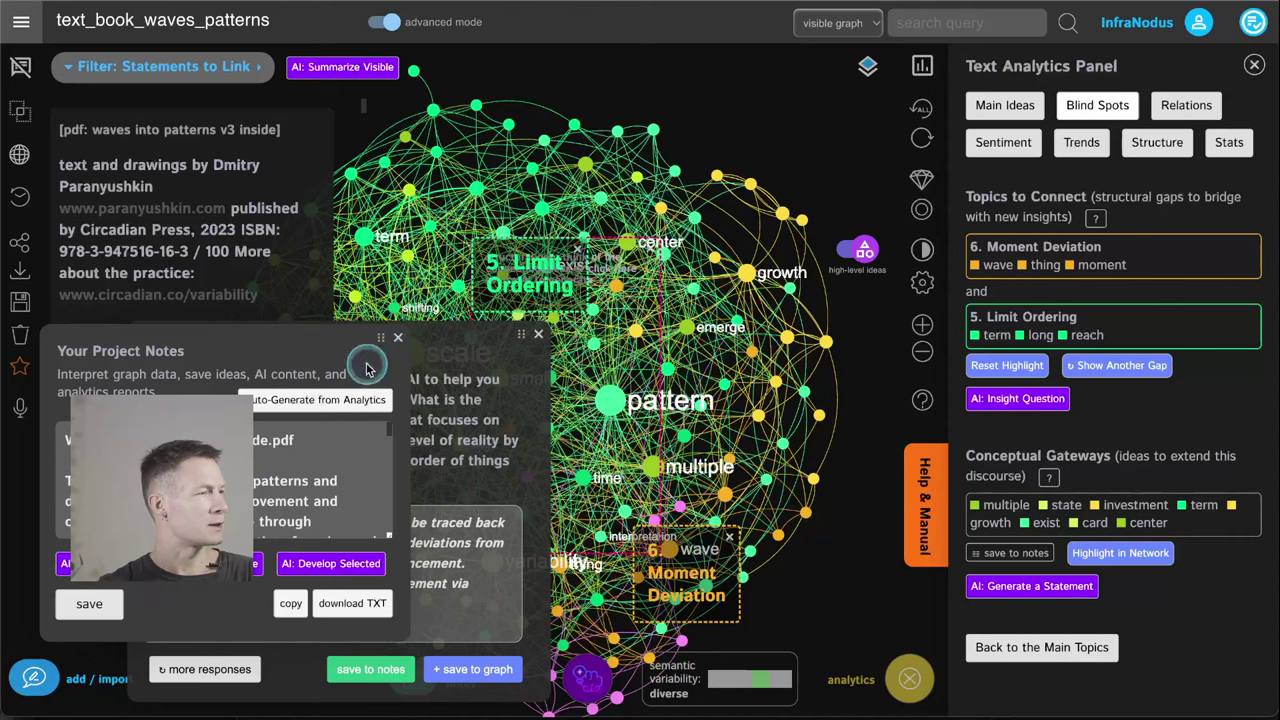
{"action": "left_click", "coordinate": [396, 337]}
{"action": "left_click", "coordinate": [538, 334]}
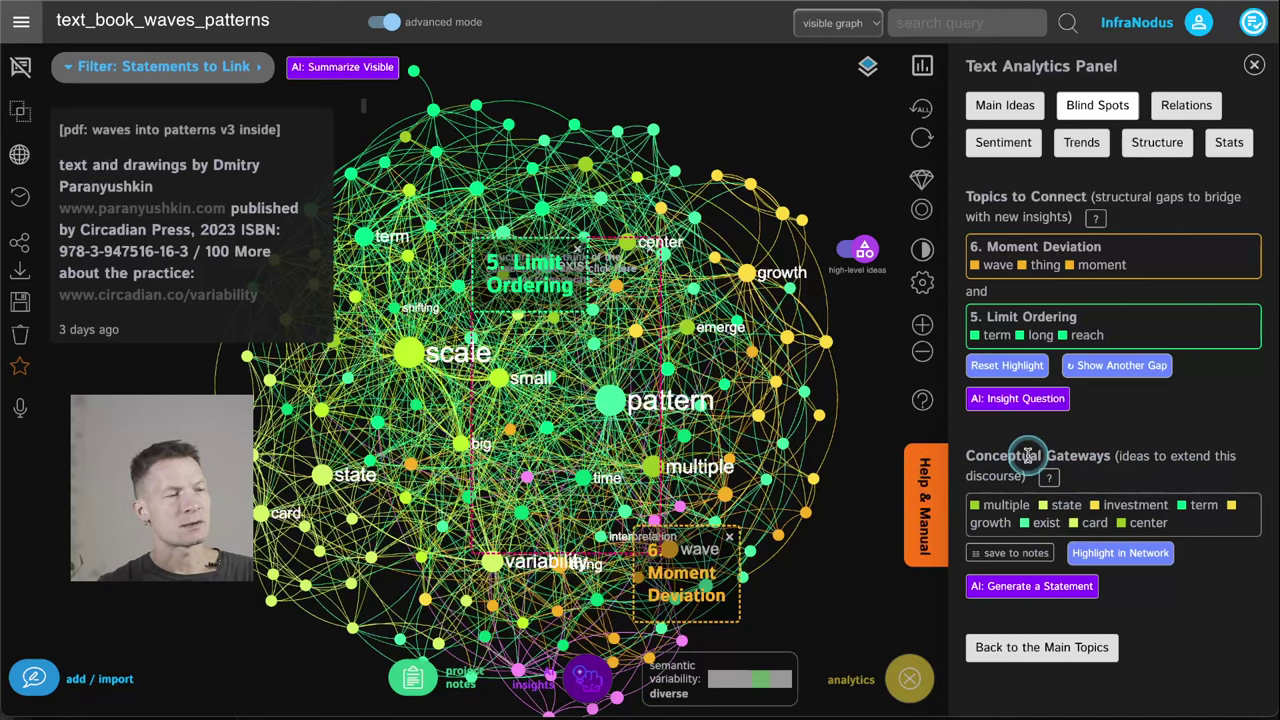
{"action": "left_click_drag", "start_coordinate": [1028, 455], "coordinate": [1140, 463]}
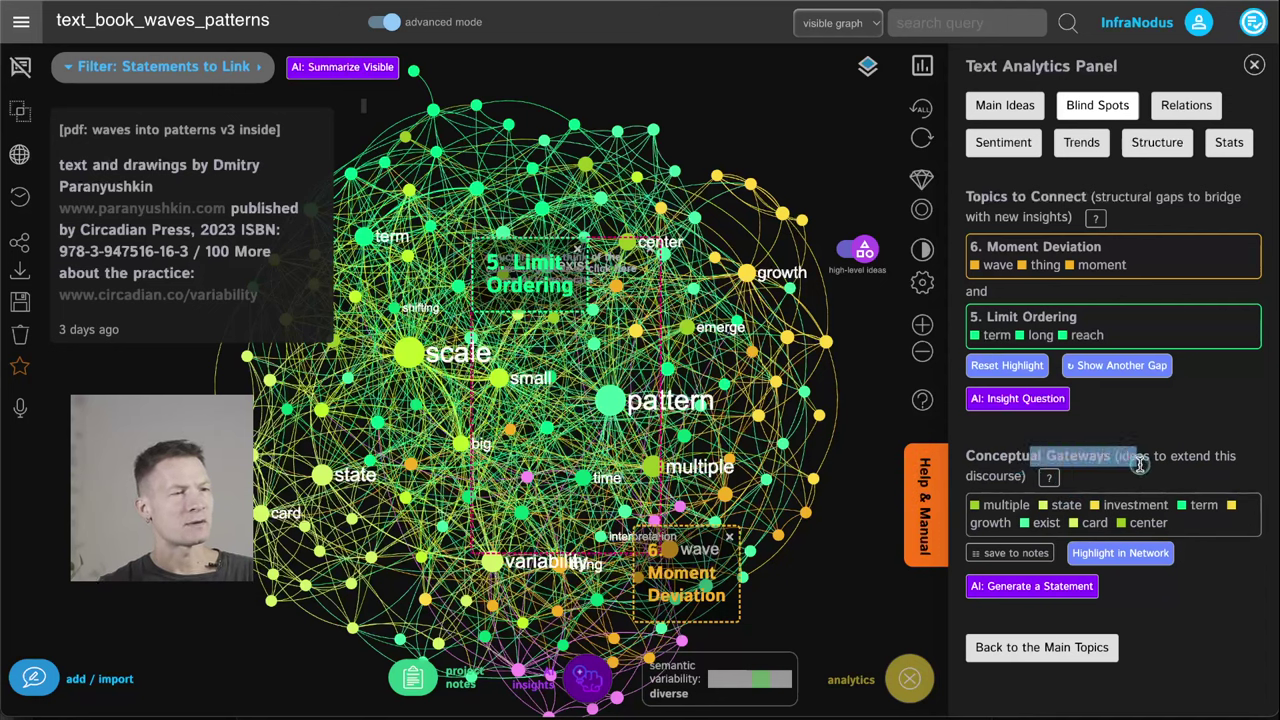
{"action": "left_click", "coordinate": [1099, 483]}
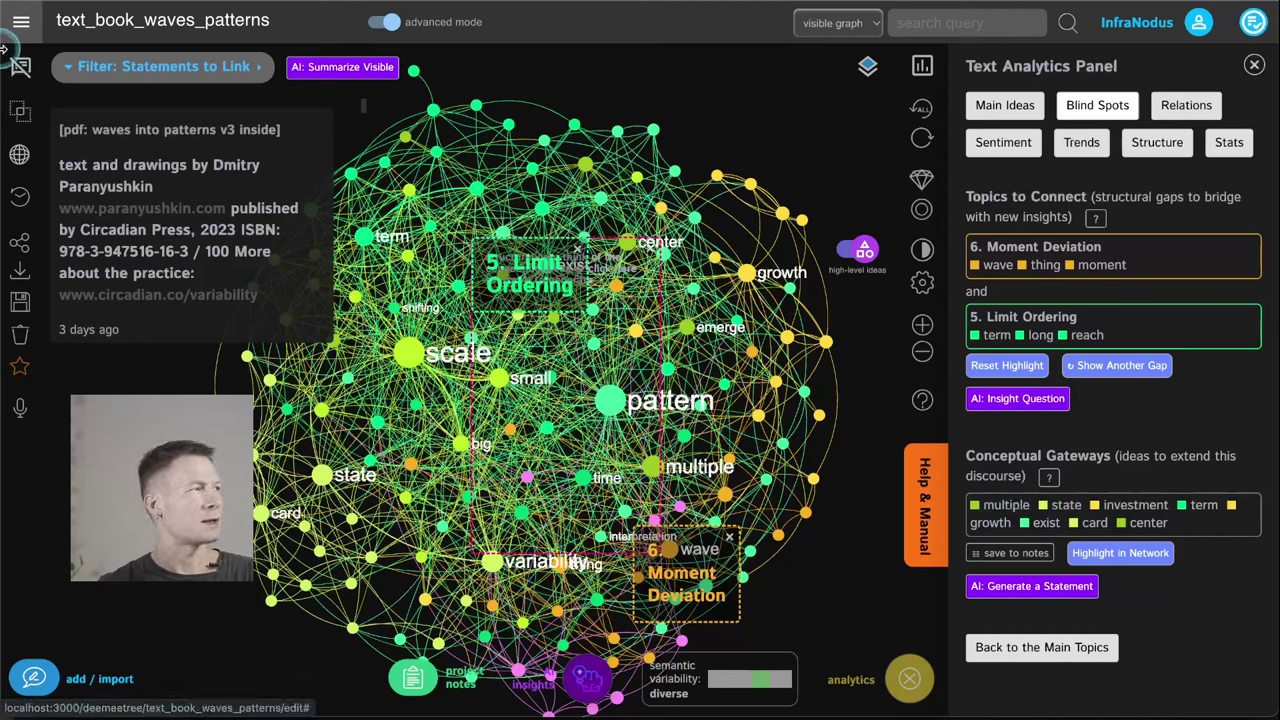
Highlight the Circadian Practice / Space Defining gap and show individual word labels on the graph.
{"action": "left_click", "coordinate": [28, 64]}
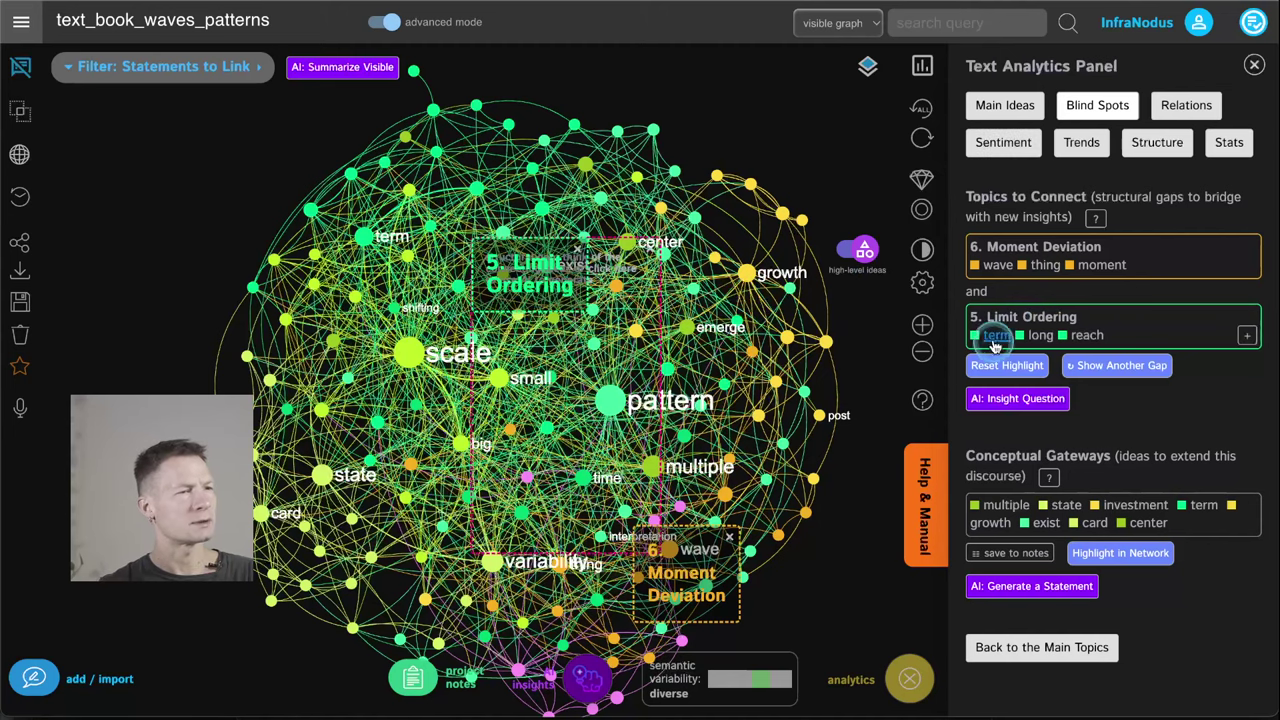
{"action": "left_click", "coordinate": [995, 366]}
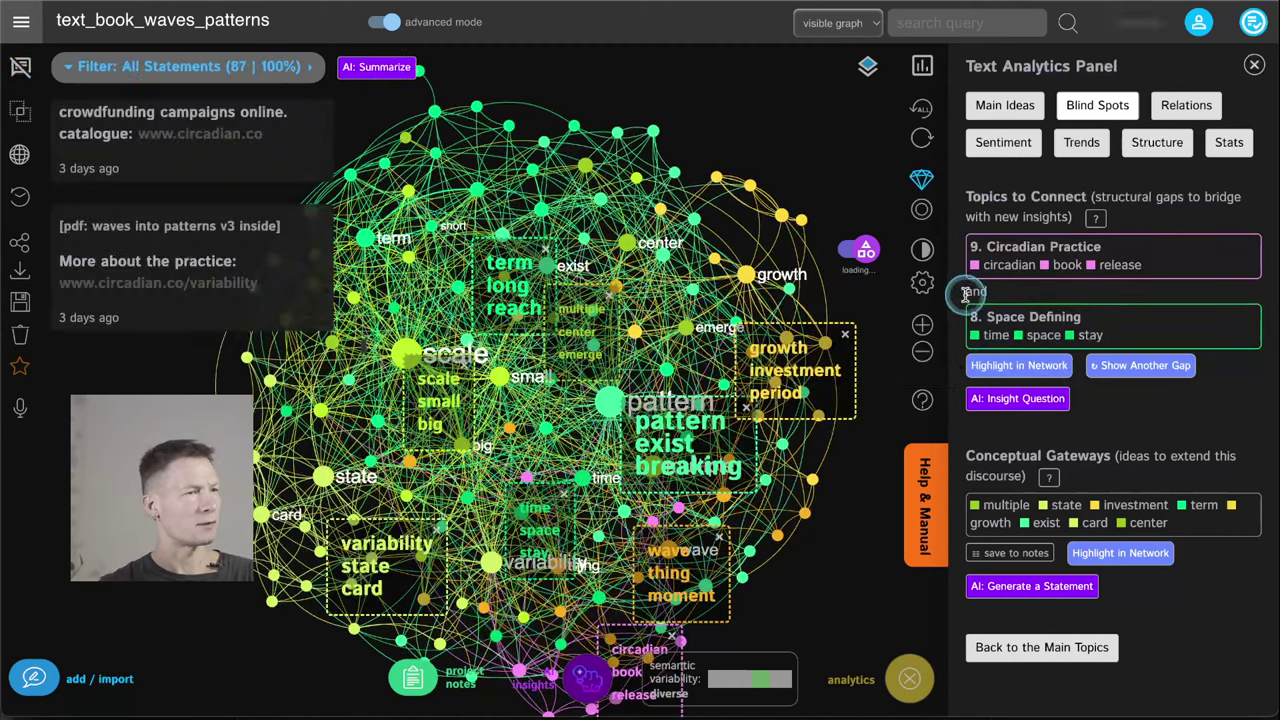
{"action": "left_click", "coordinate": [1013, 378]}
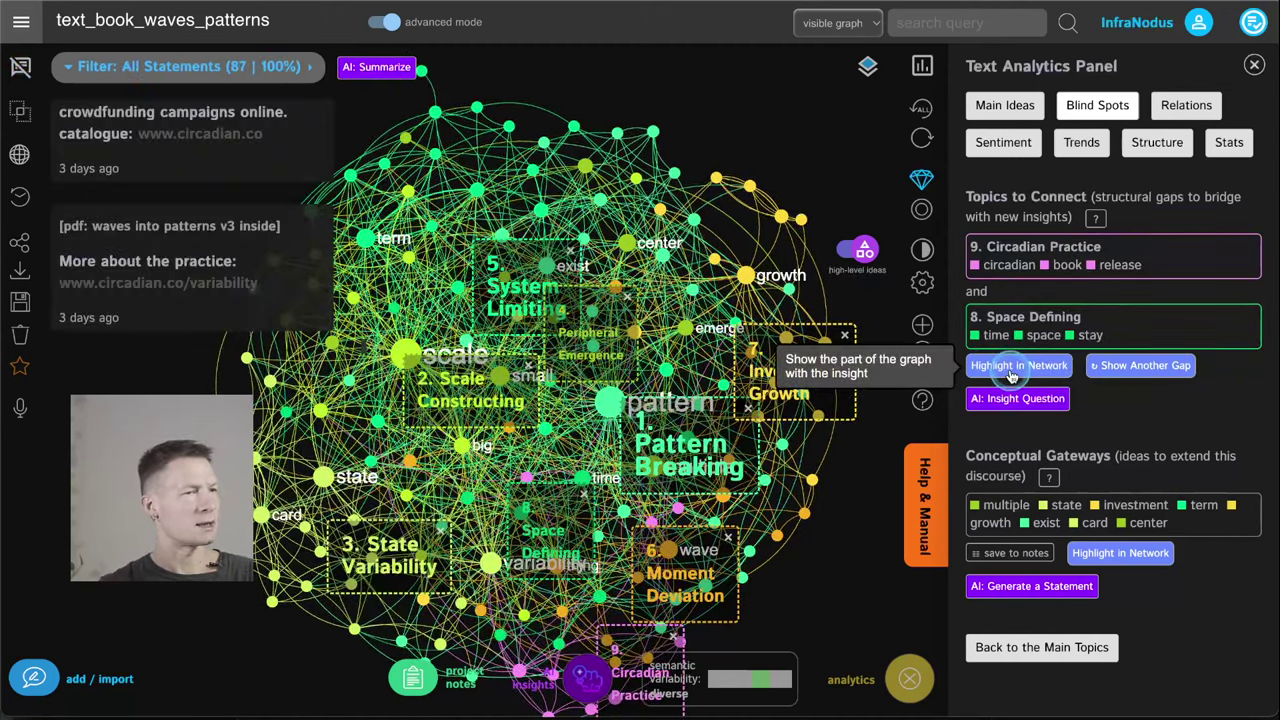
{"action": "left_click", "coordinate": [20, 66]}
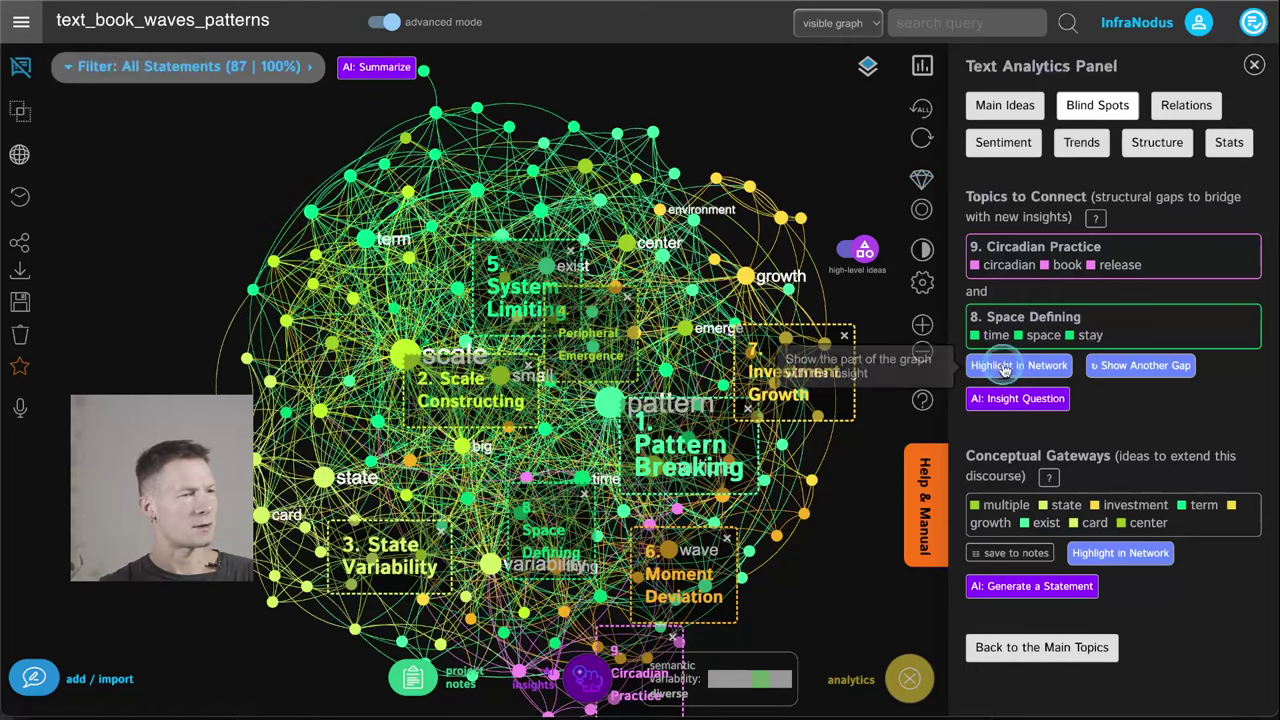
{"action": "left_click", "coordinate": [864, 249]}
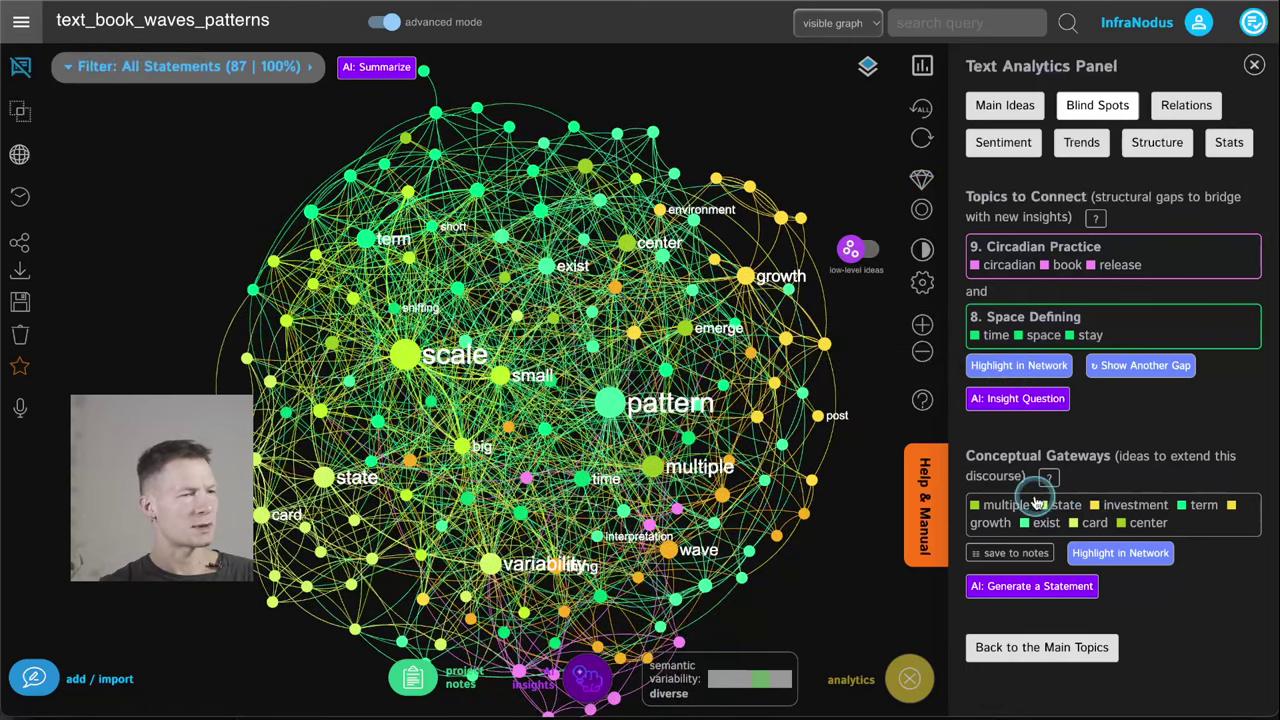
Highlight gateway concepts like investment, growth, state and term, then pan the graph left.
{"action": "left_click", "coordinate": [1120, 553]}
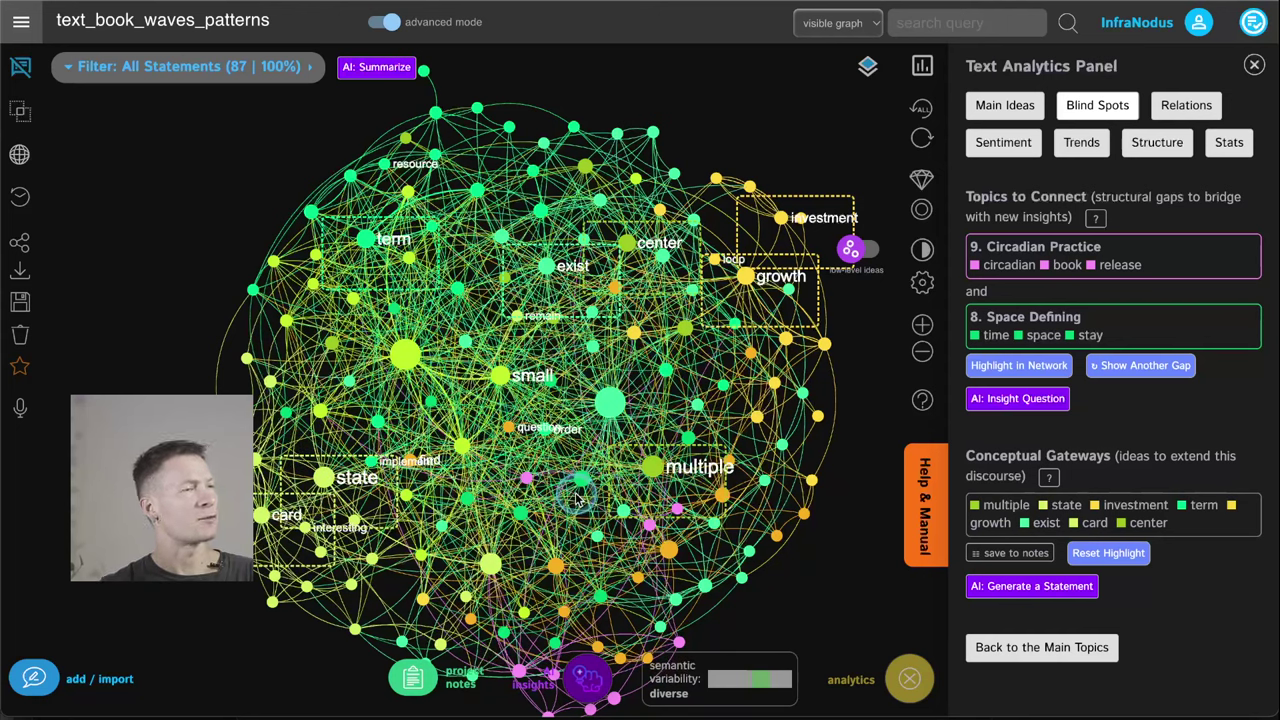
{"action": "left_click_drag", "start_coordinate": [865, 333], "coordinate": [803, 347]}
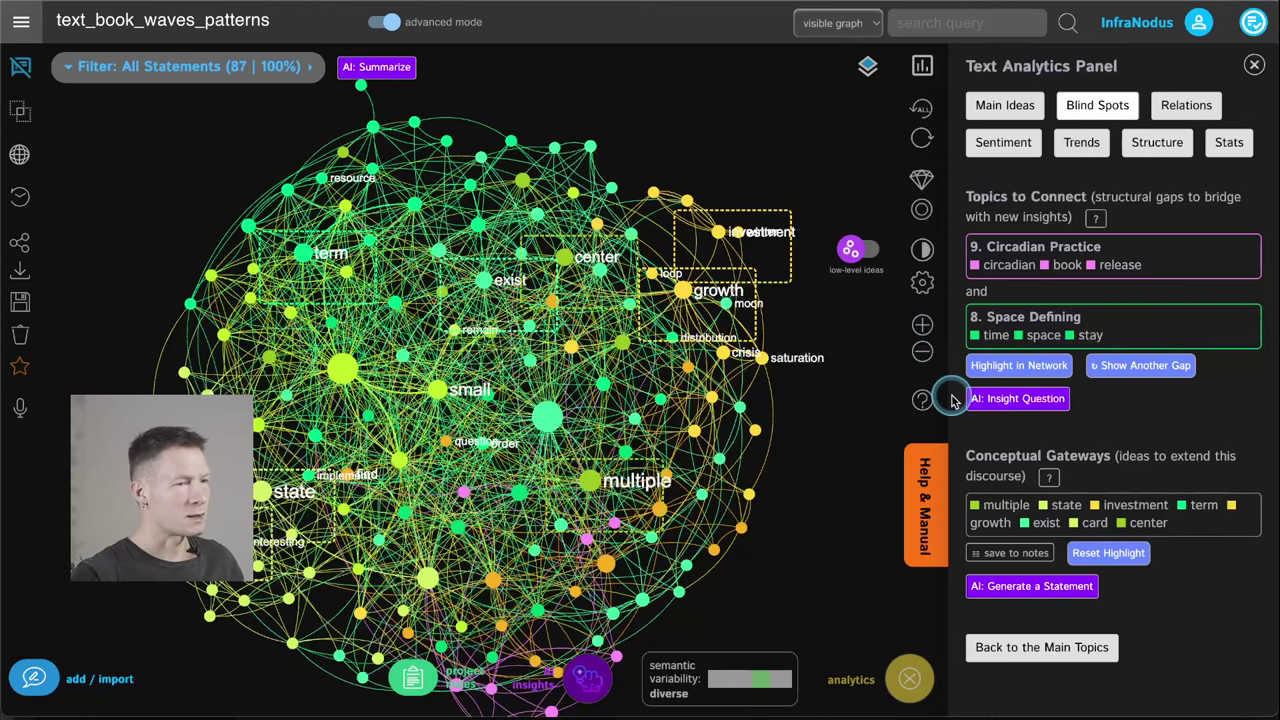
Generate an AI statement from the gateway concepts, close it, and reset the gateway highlight.
{"action": "right_click", "coordinate": [997, 592]}
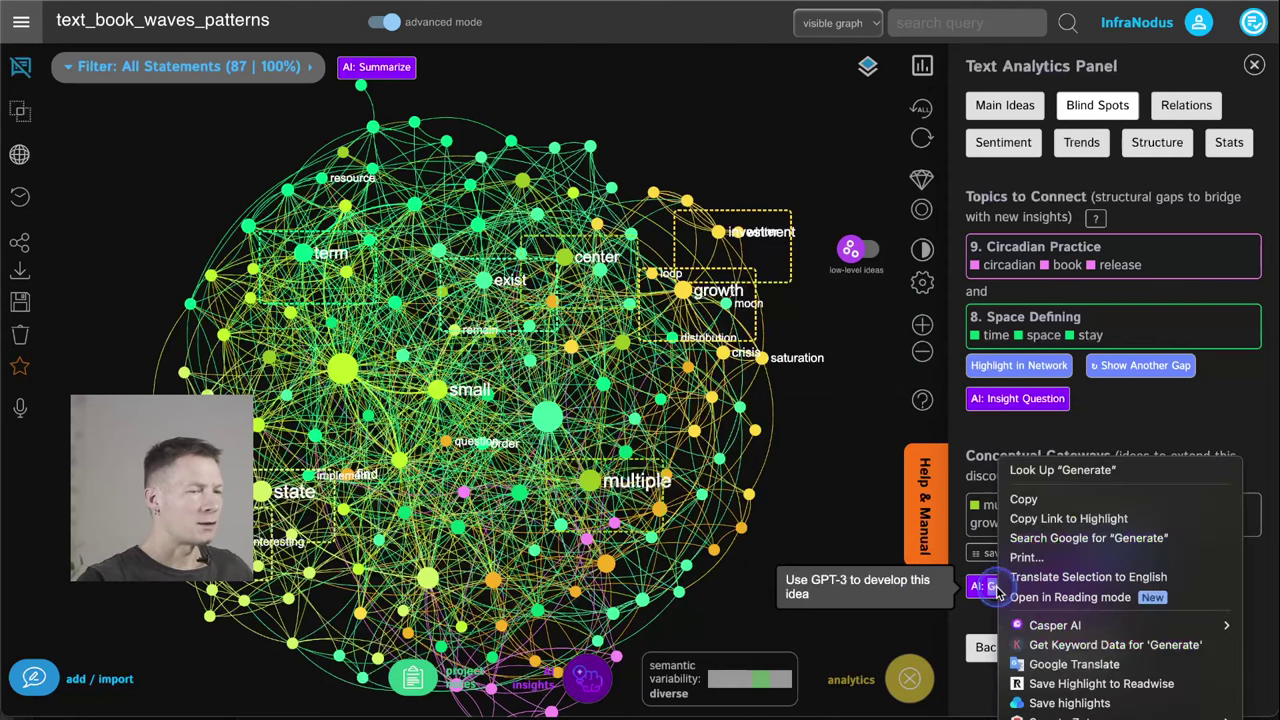
{"action": "left_click", "coordinate": [990, 590]}
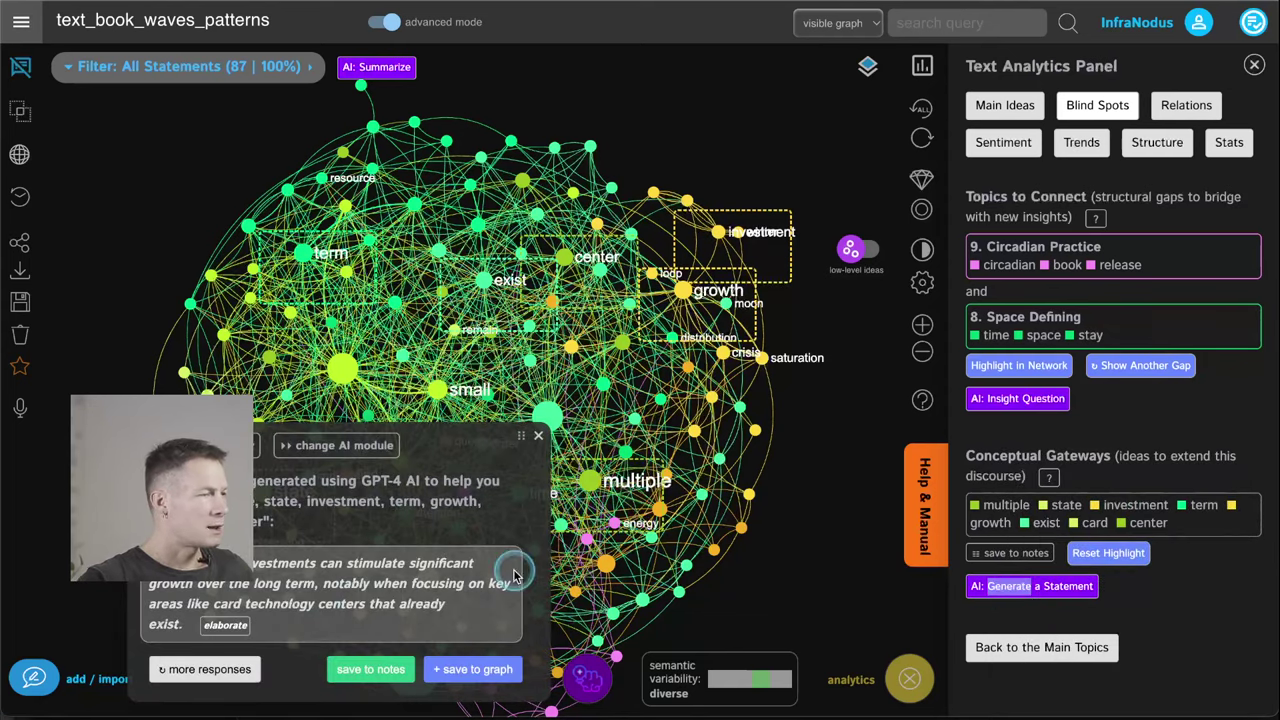
{"action": "left_click", "coordinate": [536, 440]}
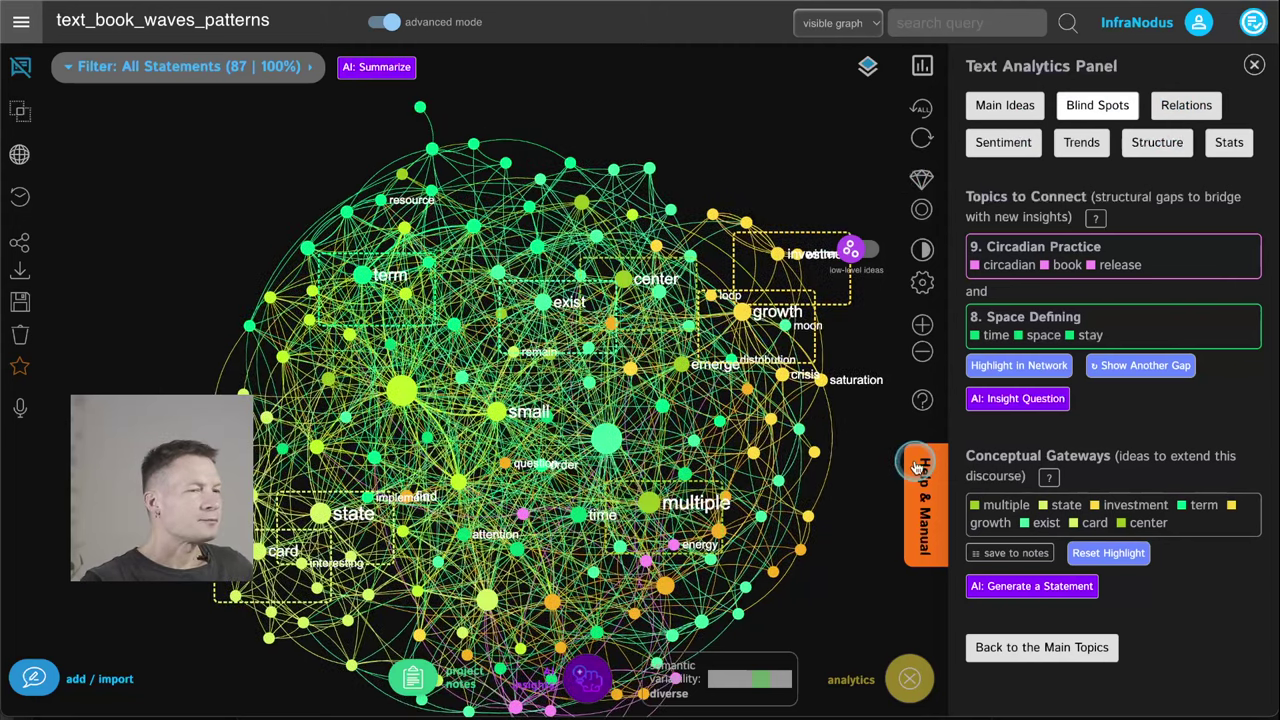
{"action": "left_click", "coordinate": [1100, 554]}
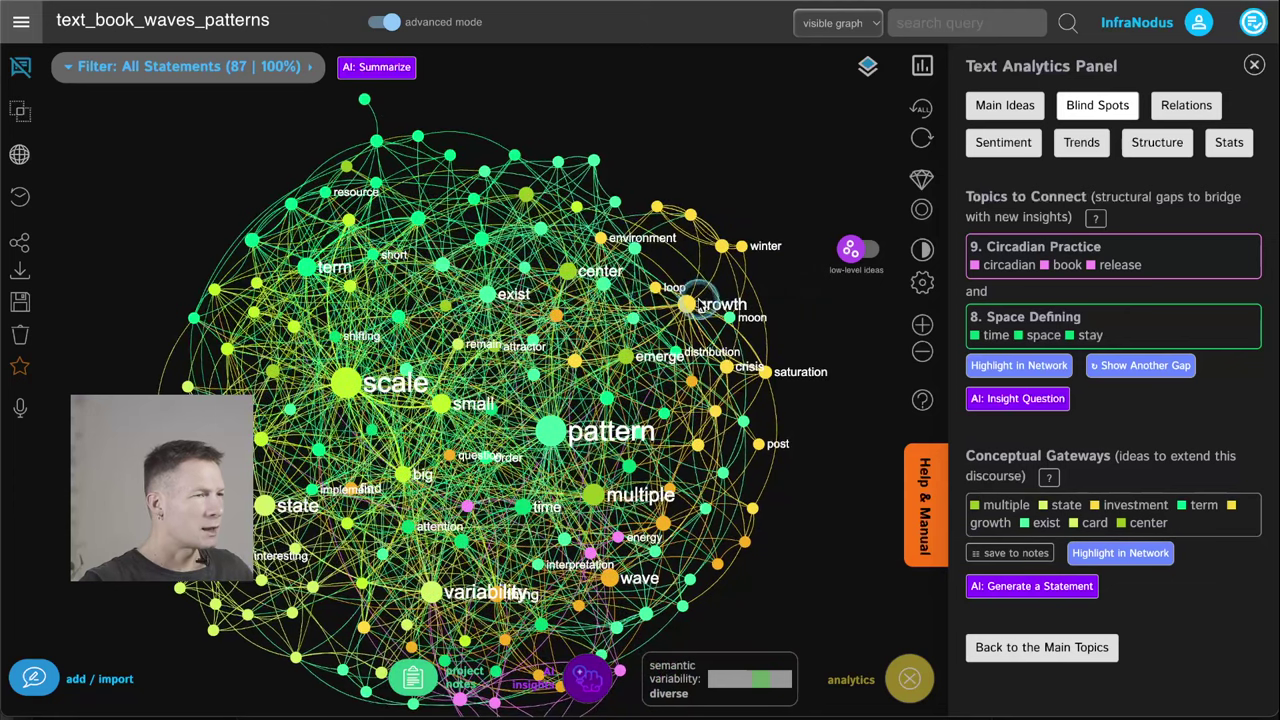
Select the resource and limit nodes, read their one shared statement, and view relations linking them through 'reach'.
{"action": "left_click", "coordinate": [325, 193]}
{"action": "left_click", "coordinate": [287, 203]}
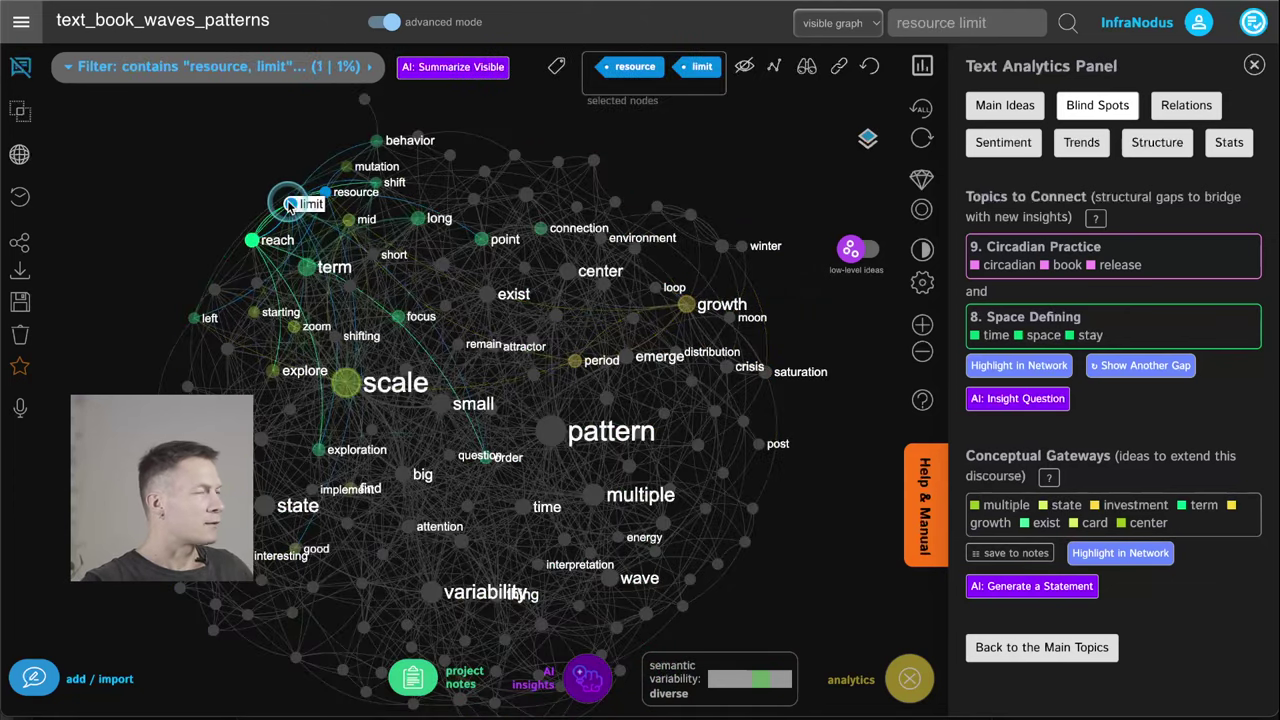
{"action": "left_click", "coordinate": [20, 67]}
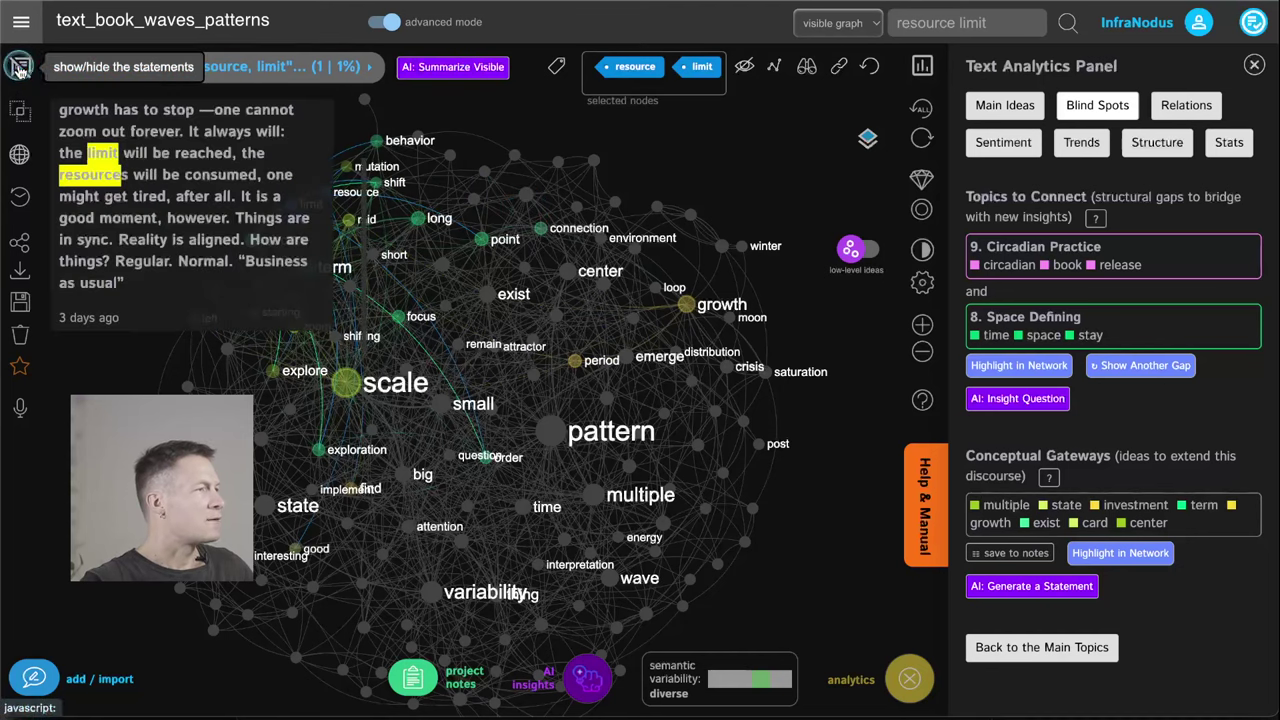
{"action": "scroll", "coordinate": [208, 203], "scroll_direction": "up", "scroll_amount": 2}
{"action": "scroll", "coordinate": [208, 203], "scroll_direction": "down", "scroll_amount": 2}
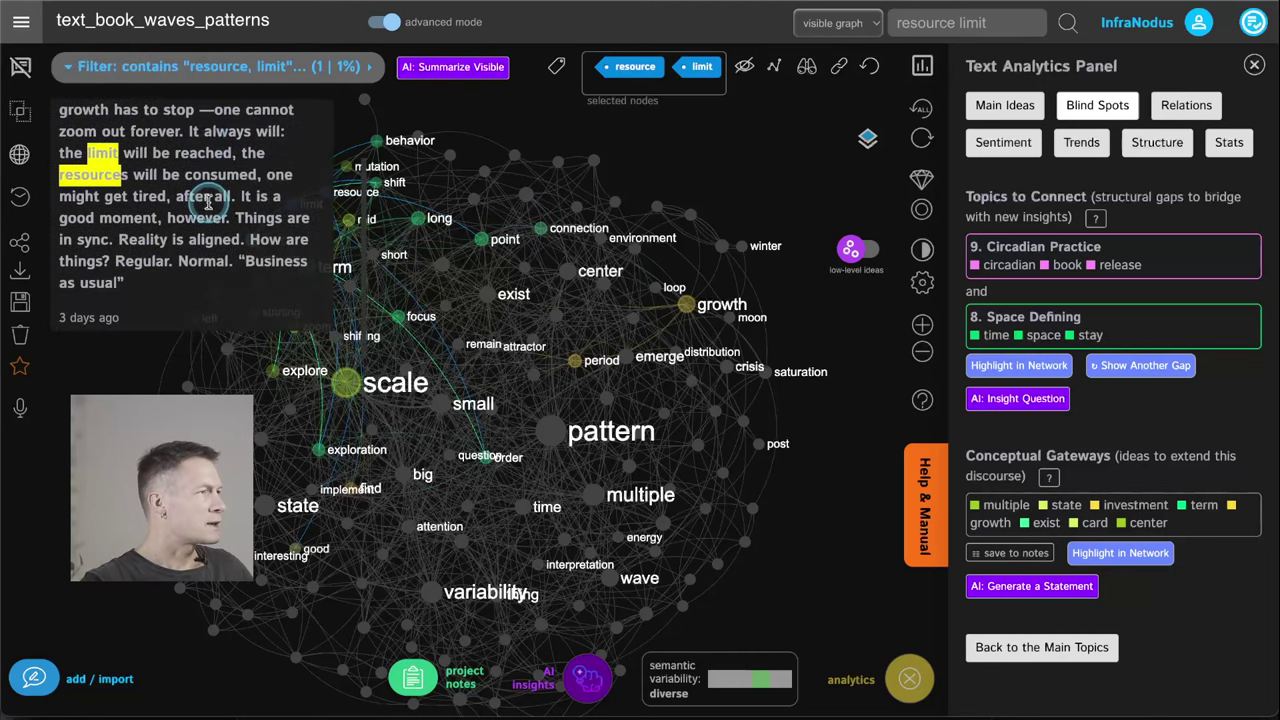
{"action": "scroll", "coordinate": [208, 203], "scroll_direction": "up", "scroll_amount": 2}
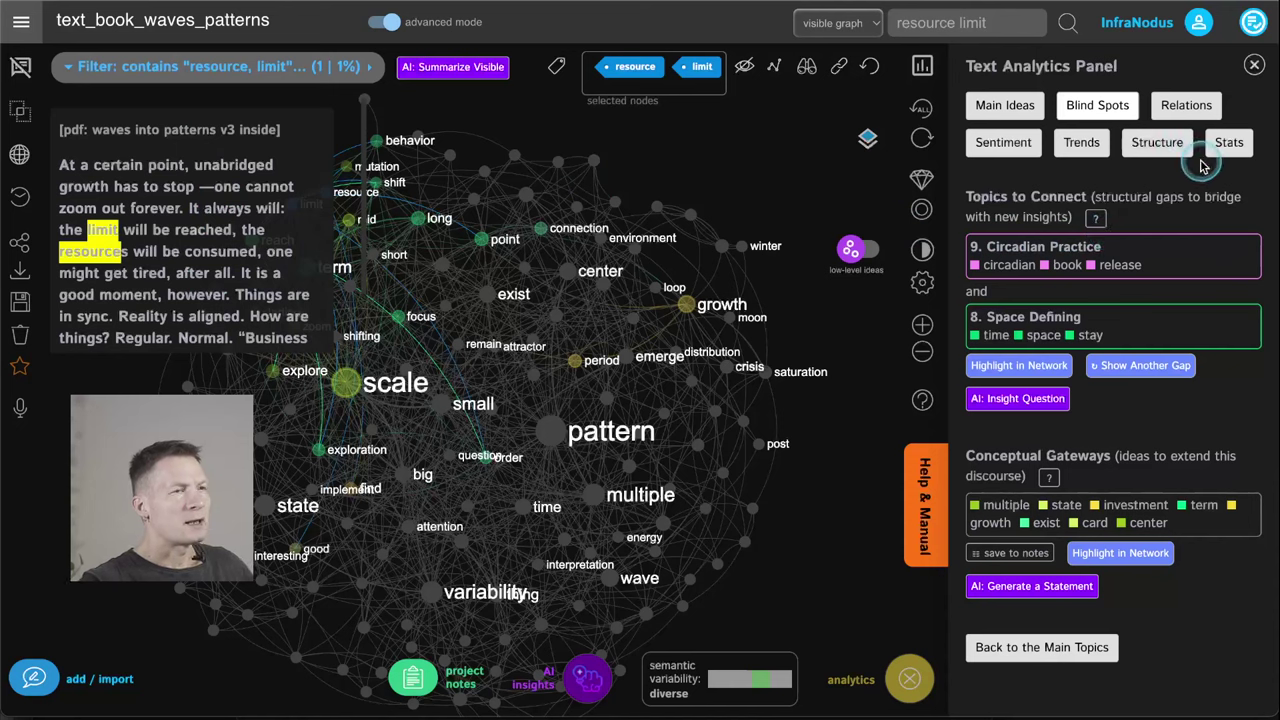
{"action": "left_click", "coordinate": [22, 70]}
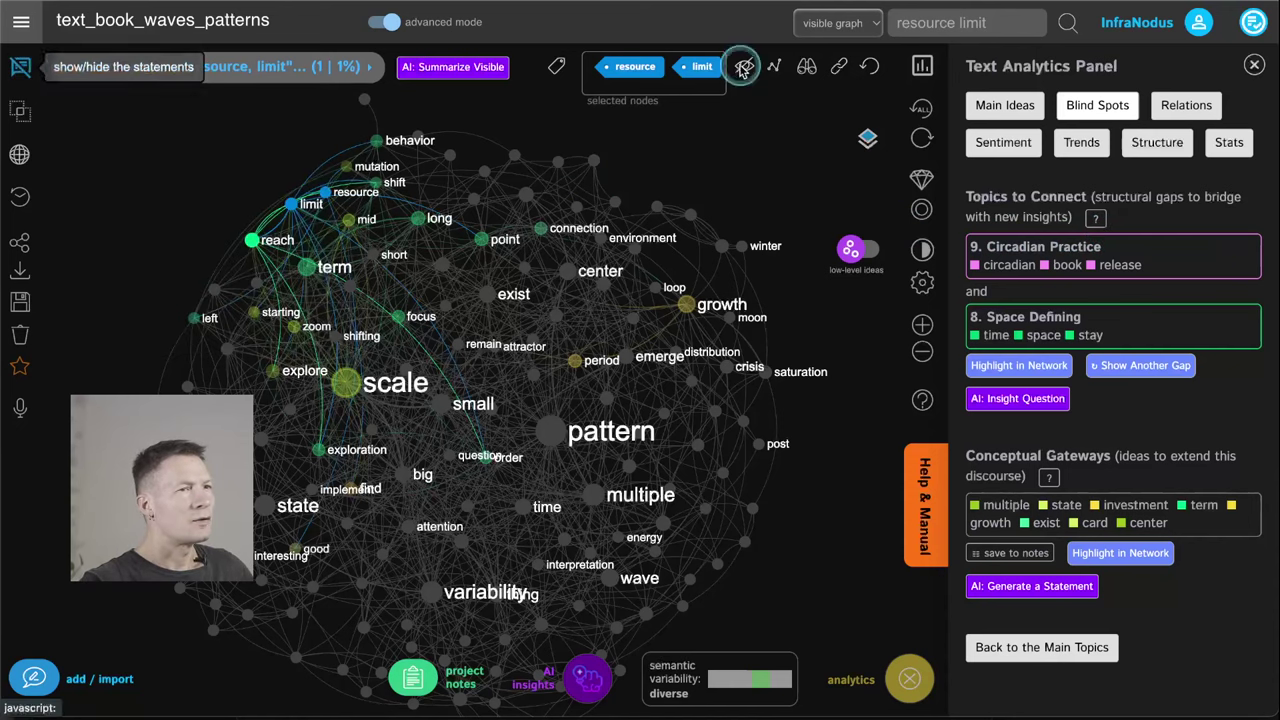
{"action": "left_click", "coordinate": [1183, 104]}
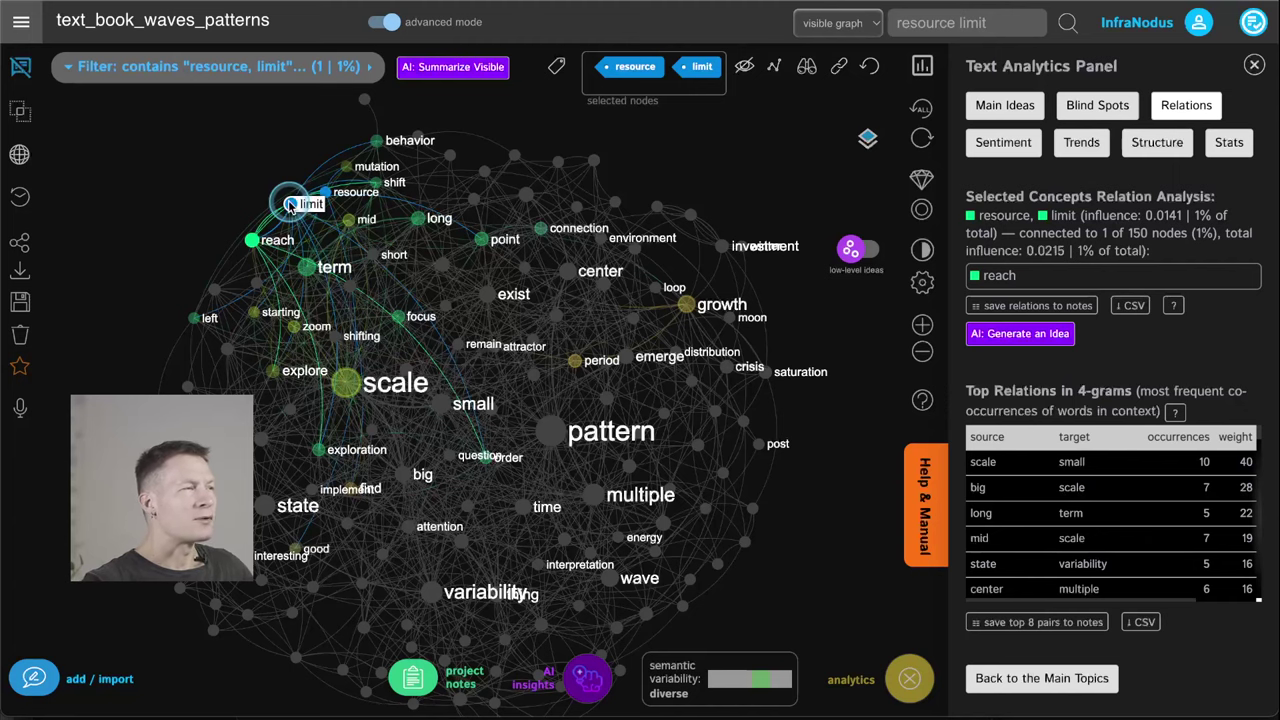
Deselect the limit and resource nodes to restore all statements, and shift the graph slightly.
{"action": "left_click", "coordinate": [302, 206]}
{"action": "left_click", "coordinate": [326, 193]}
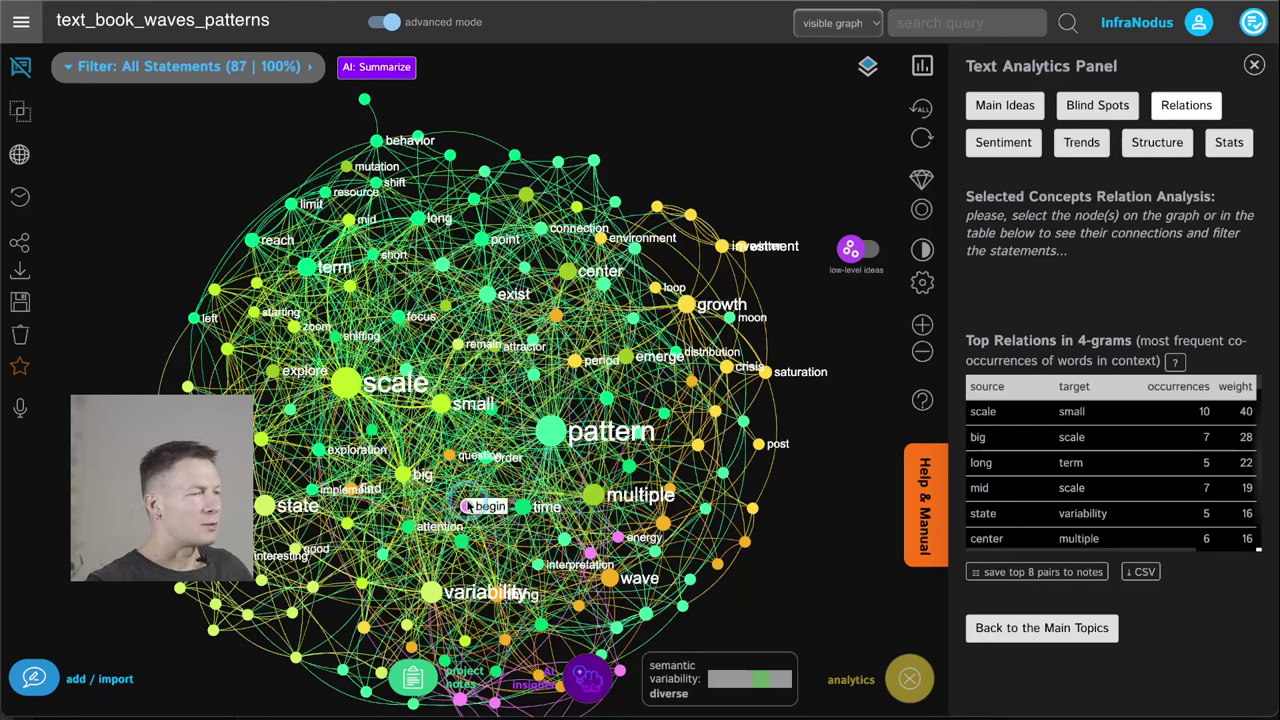
{"action": "left_click_drag", "start_coordinate": [258, 540], "coordinate": [311, 522]}
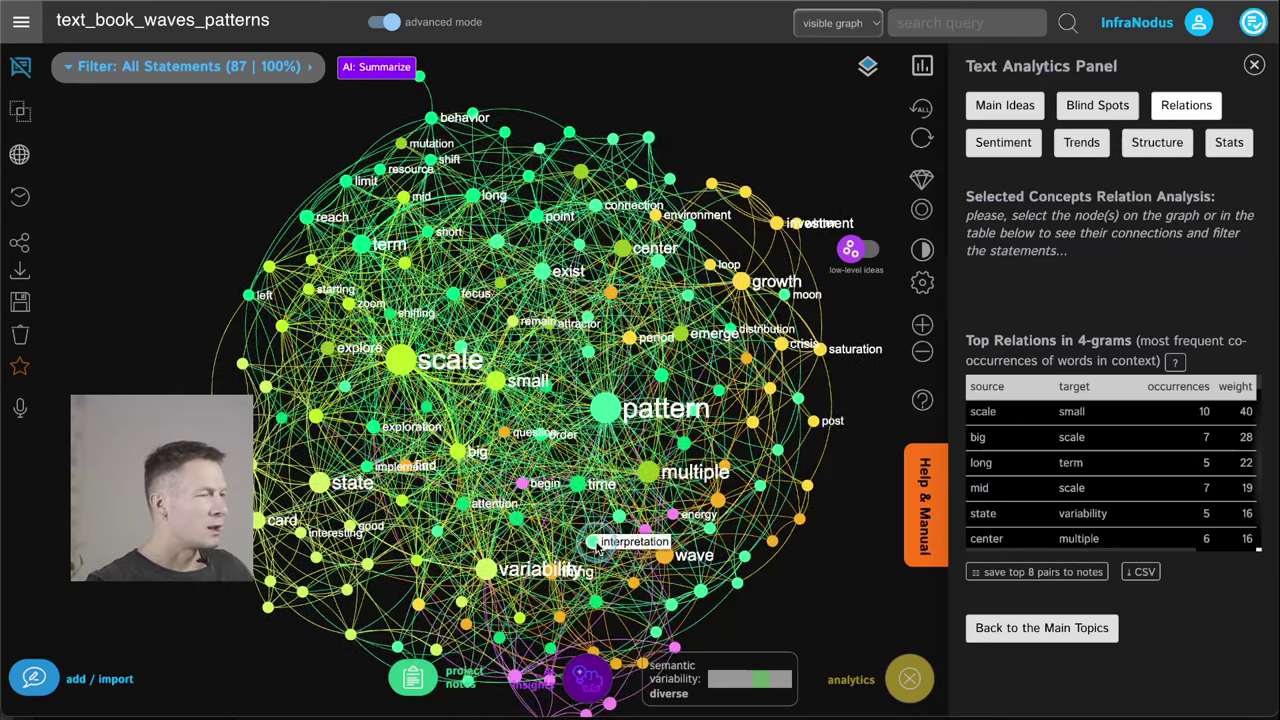
Select the wave and origin nodes and read their single shared statement.
{"action": "left_click", "coordinate": [664, 555]}
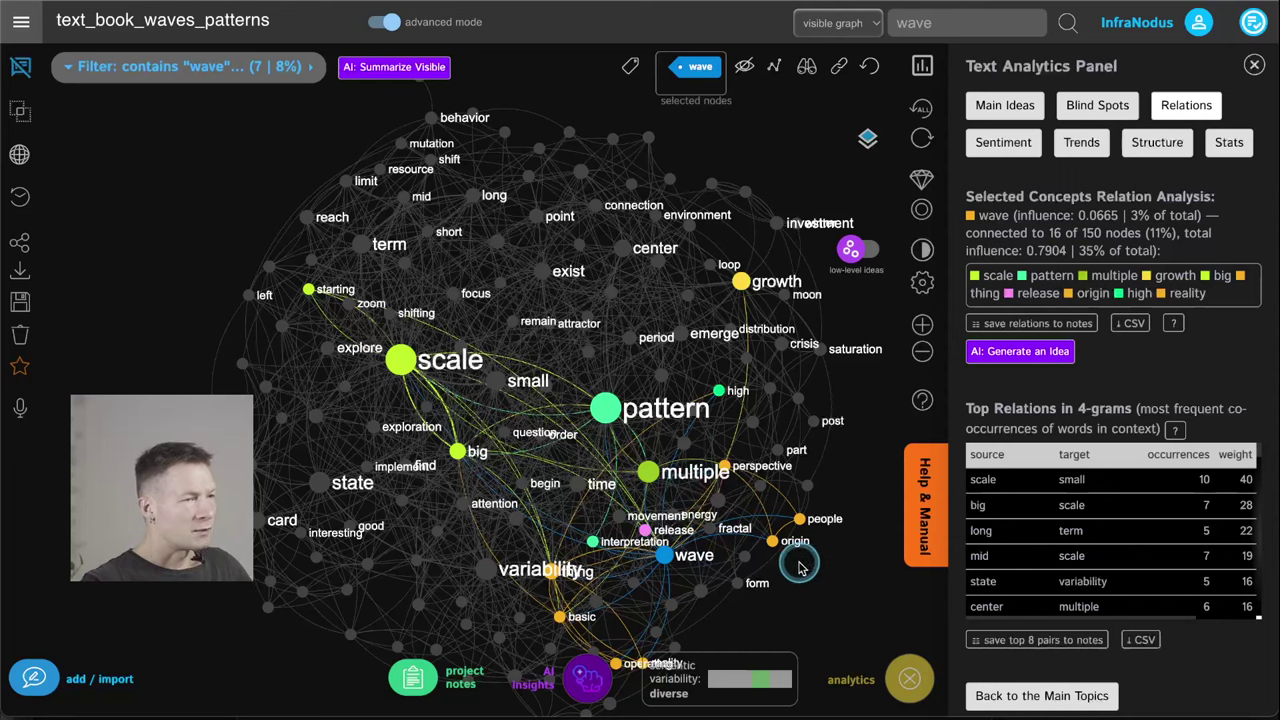
{"action": "left_click", "coordinate": [768, 541]}
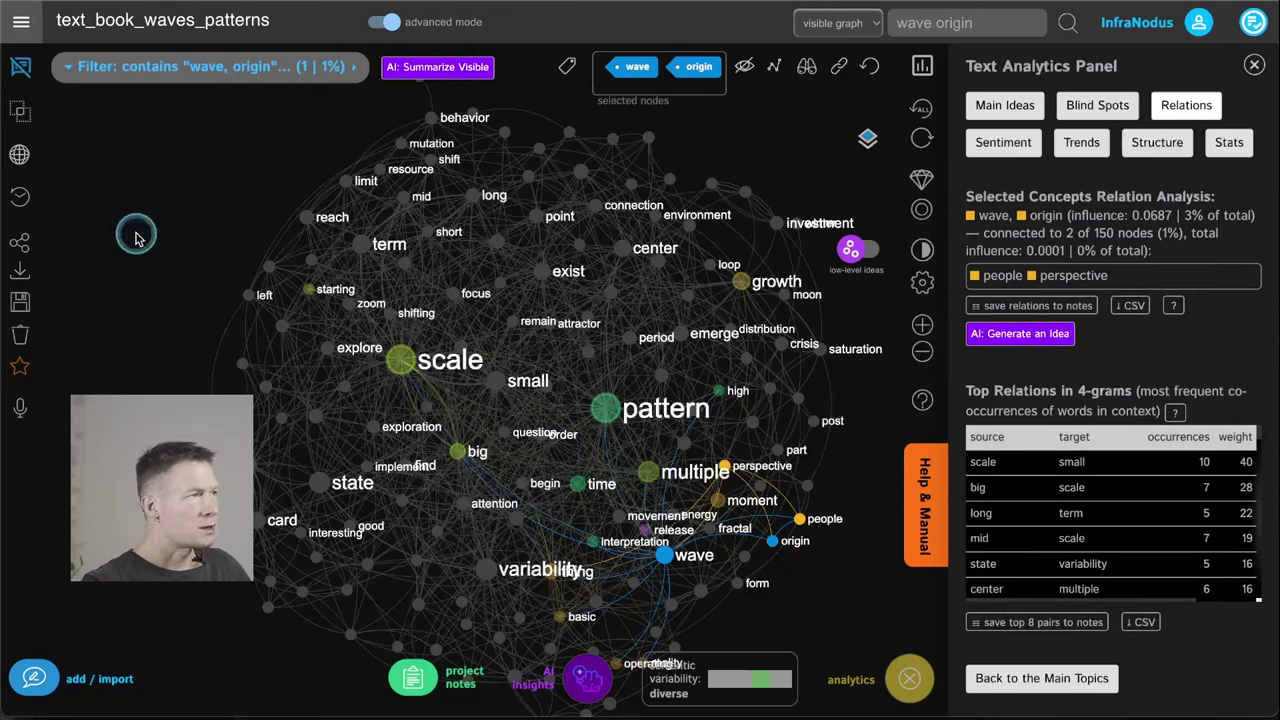
{"action": "left_click", "coordinate": [21, 76]}
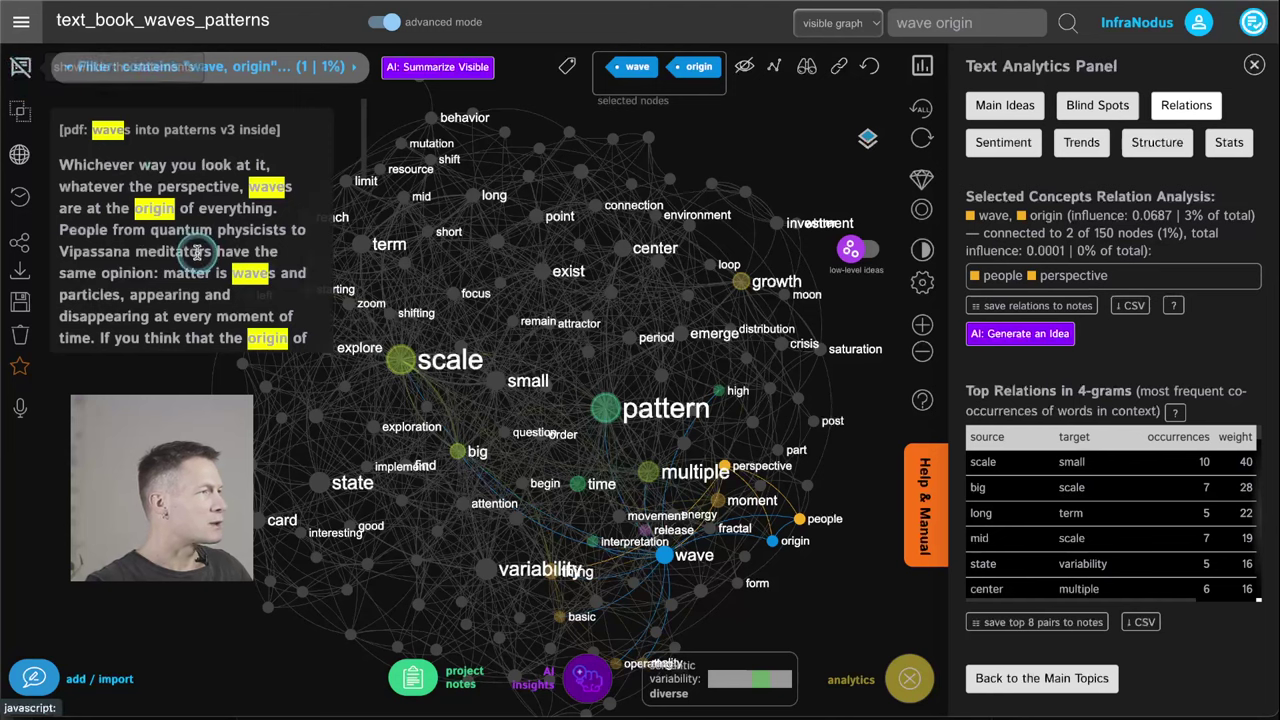
{"action": "scroll", "coordinate": [197, 255], "scroll_direction": "down", "scroll_amount": 3}
{"action": "scroll", "coordinate": [197, 255], "scroll_direction": "down", "scroll_amount": 3}
{"action": "scroll", "coordinate": [197, 255], "scroll_direction": "up", "scroll_amount": 6}
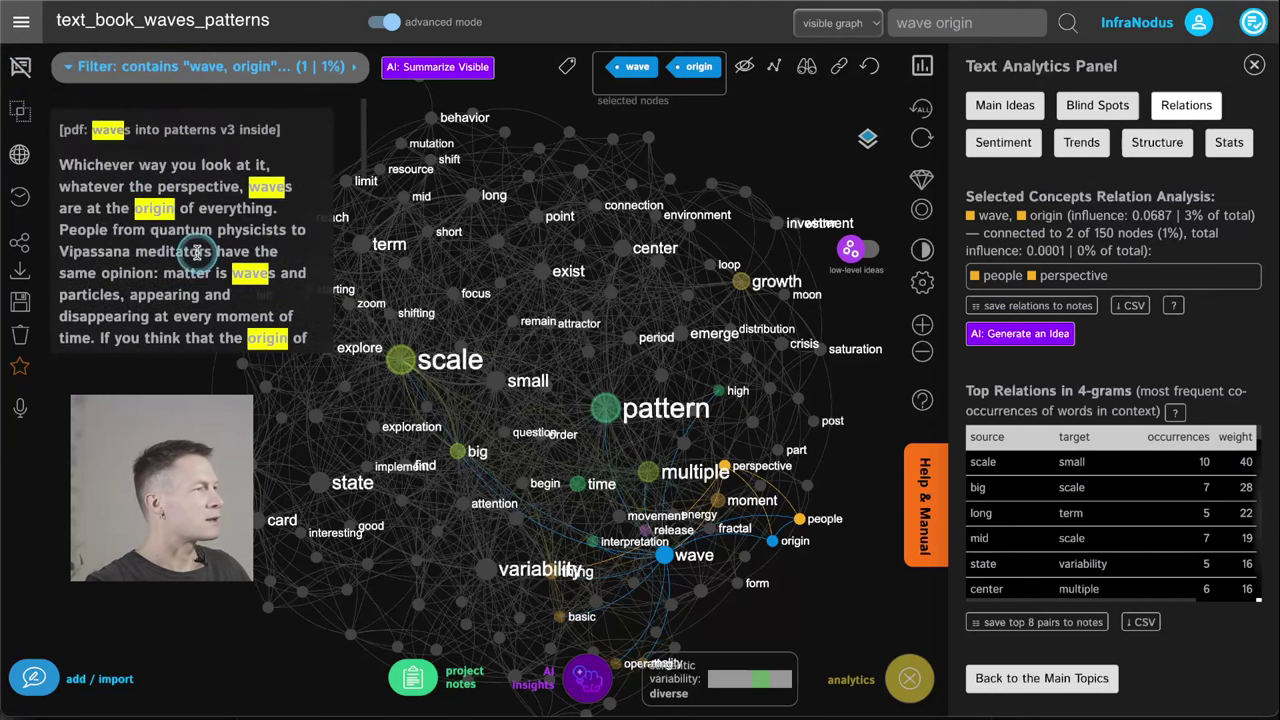
{"action": "left_click", "coordinate": [21, 70]}
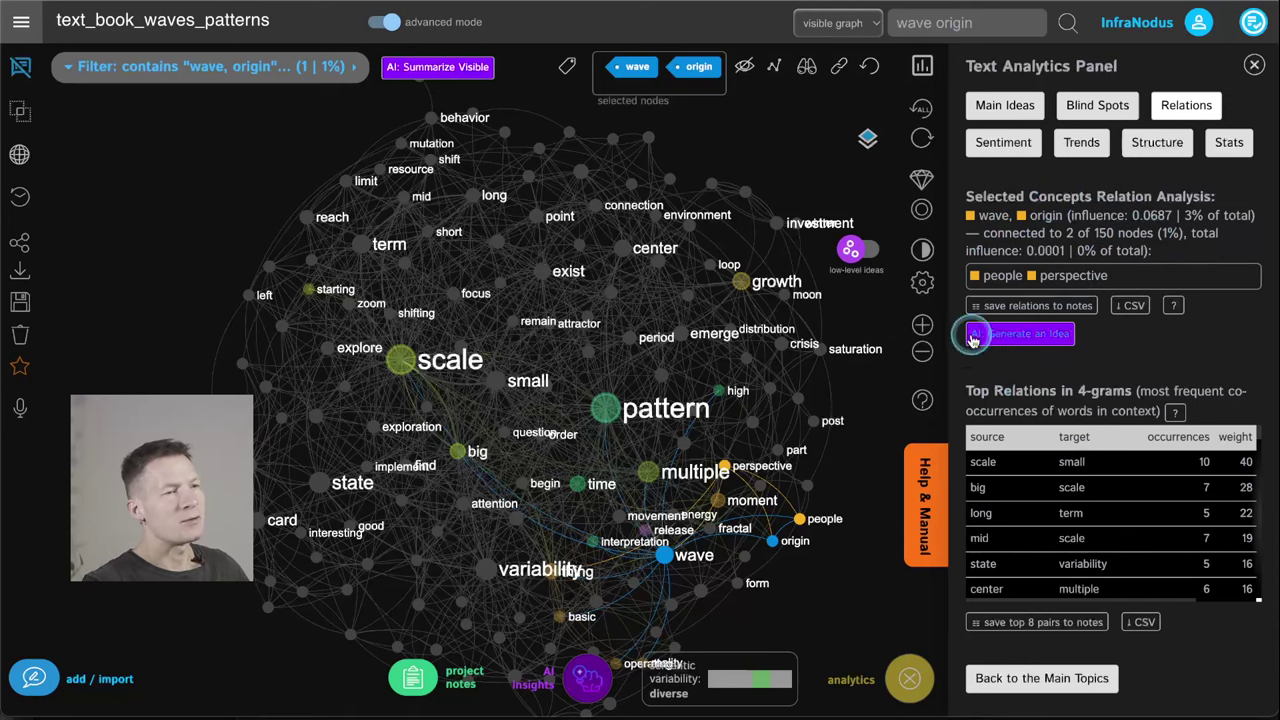
Add the wave–origin relation analysis to the project notes, save the notes, and close them.
{"action": "left_click", "coordinate": [1072, 306]}
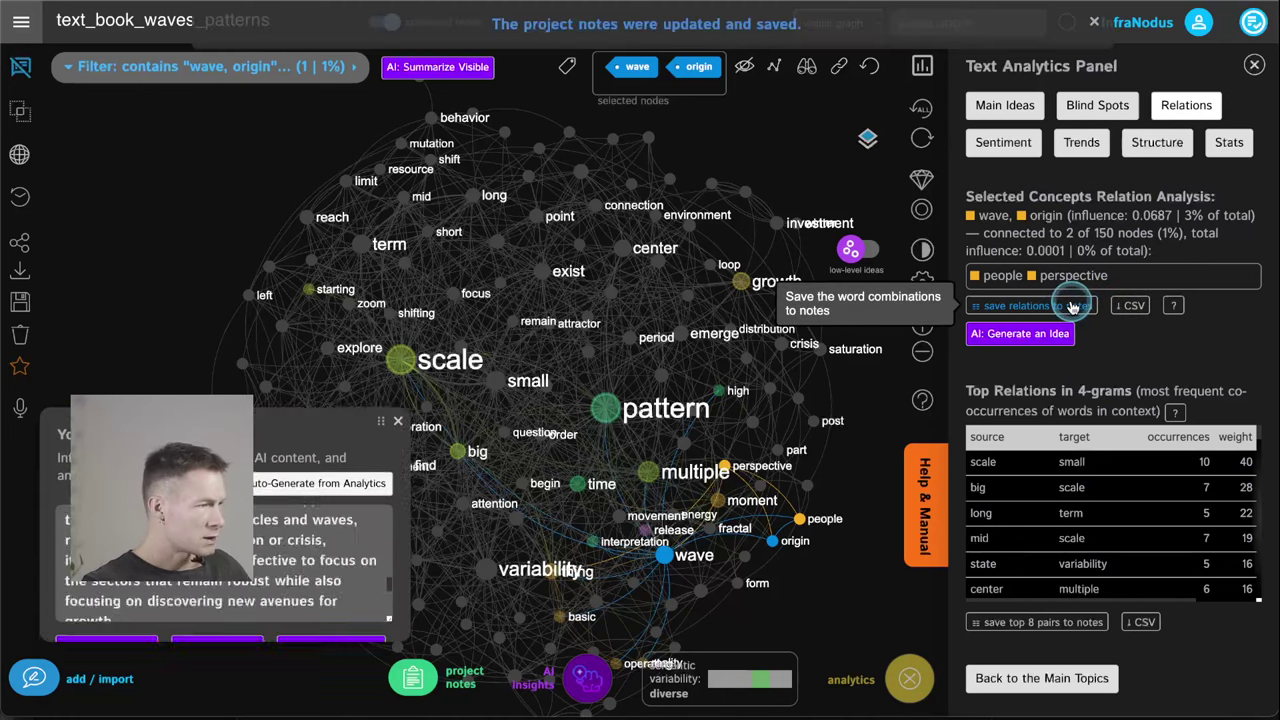
{"action": "left_click", "coordinate": [89, 604]}
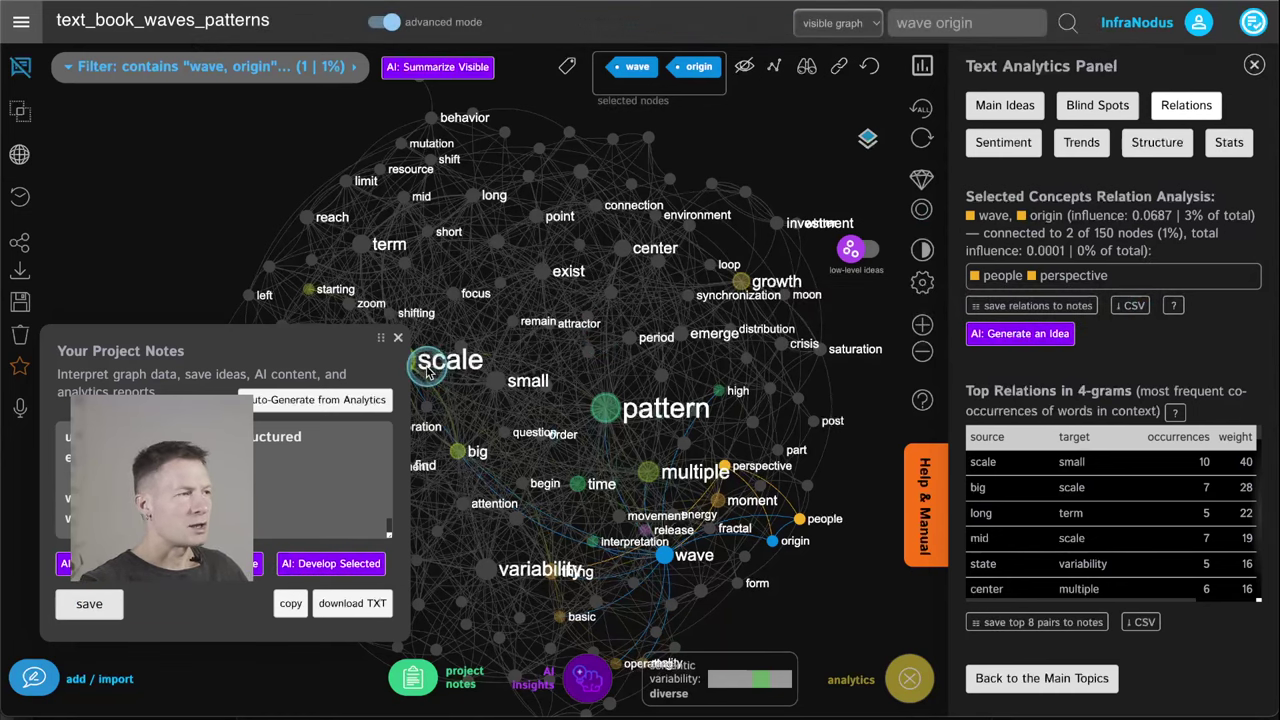
{"action": "left_click", "coordinate": [398, 339]}
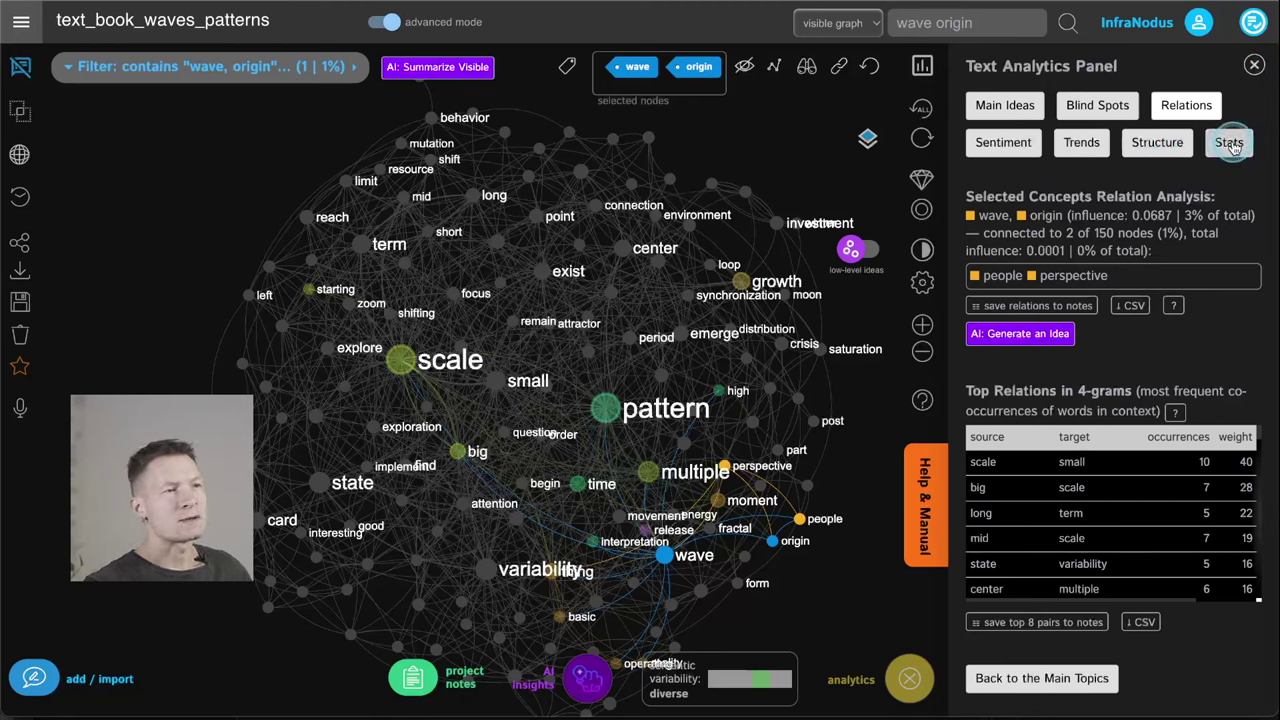
{"action": "left_click", "coordinate": [377, 21]}
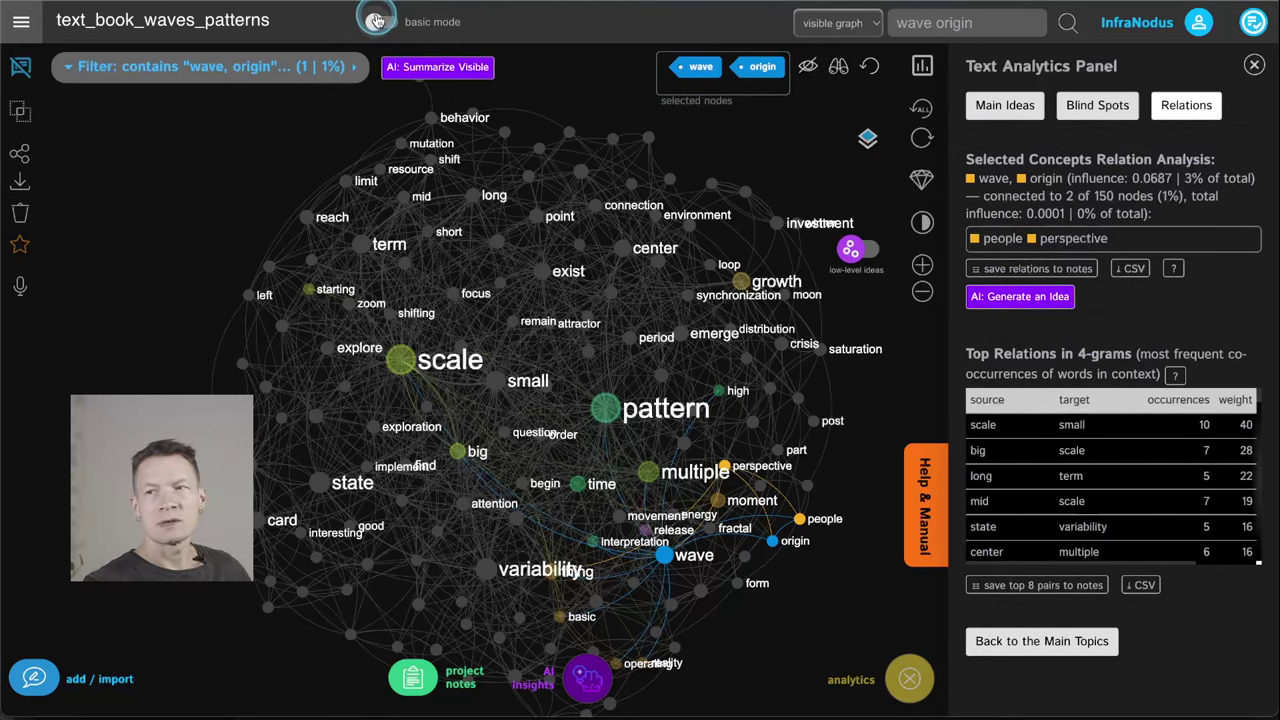
{"action": "left_click", "coordinate": [374, 21]}
{"action": "left_click", "coordinate": [375, 21]}
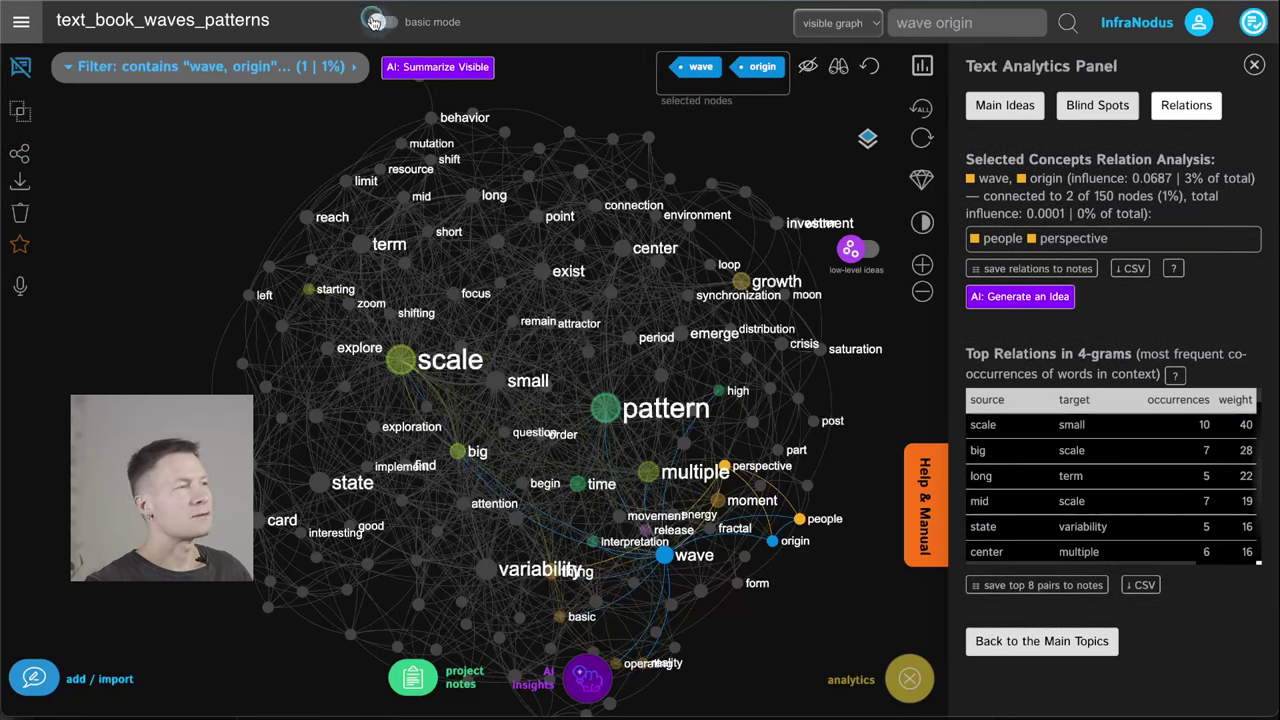
{"action": "left_click", "coordinate": [374, 21]}
{"action": "left_click", "coordinate": [373, 22]}
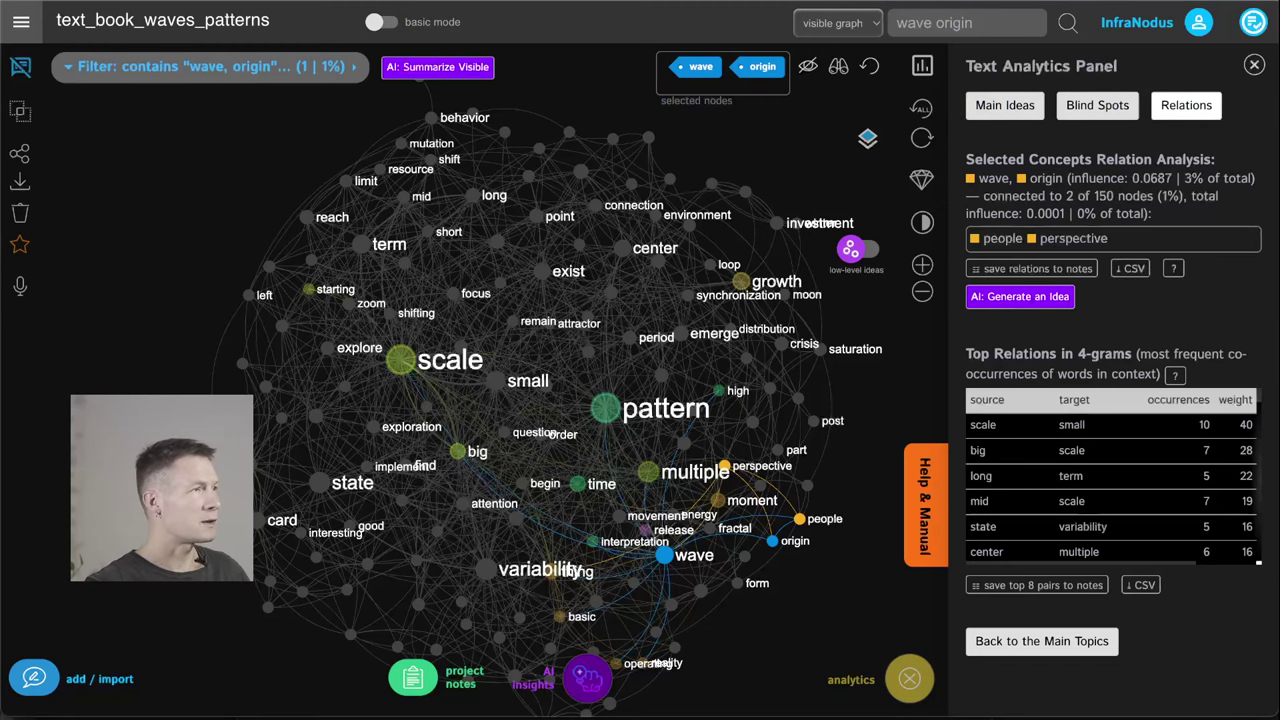
{"action": "left_click", "coordinate": [376, 22]}
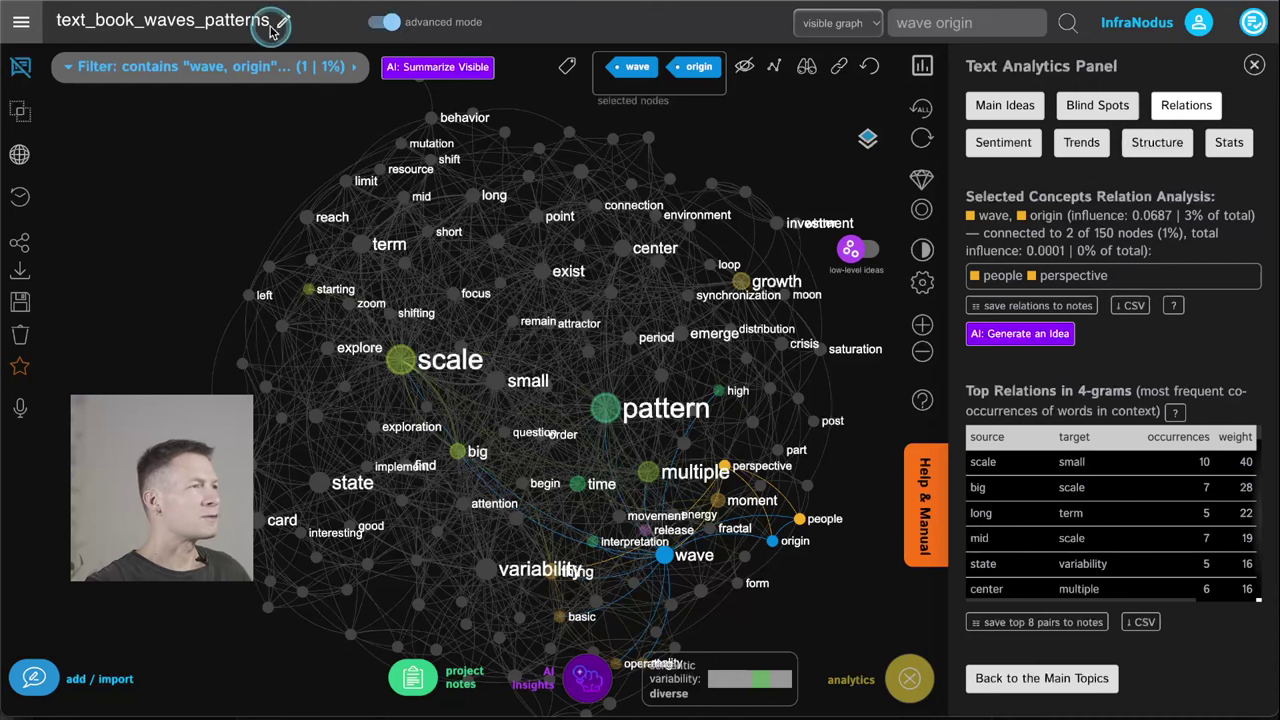
{"action": "left_click", "coordinate": [375, 22]}
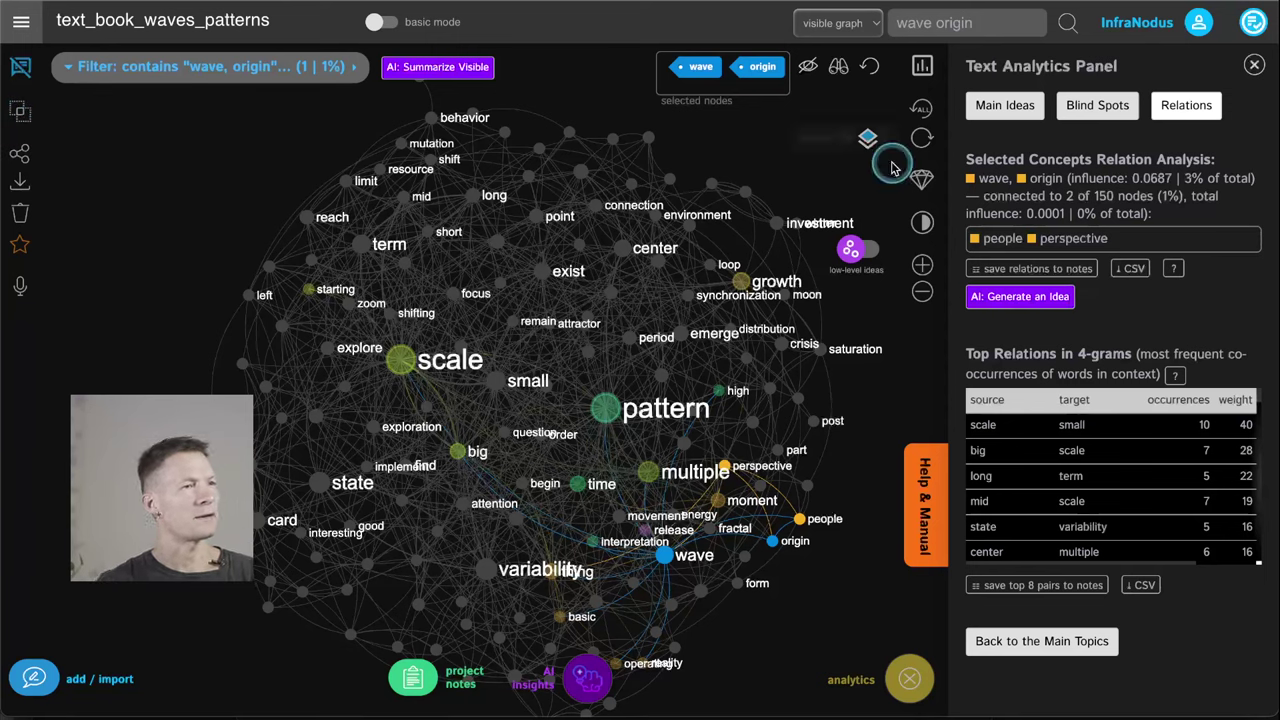
{"action": "left_click", "coordinate": [381, 22]}
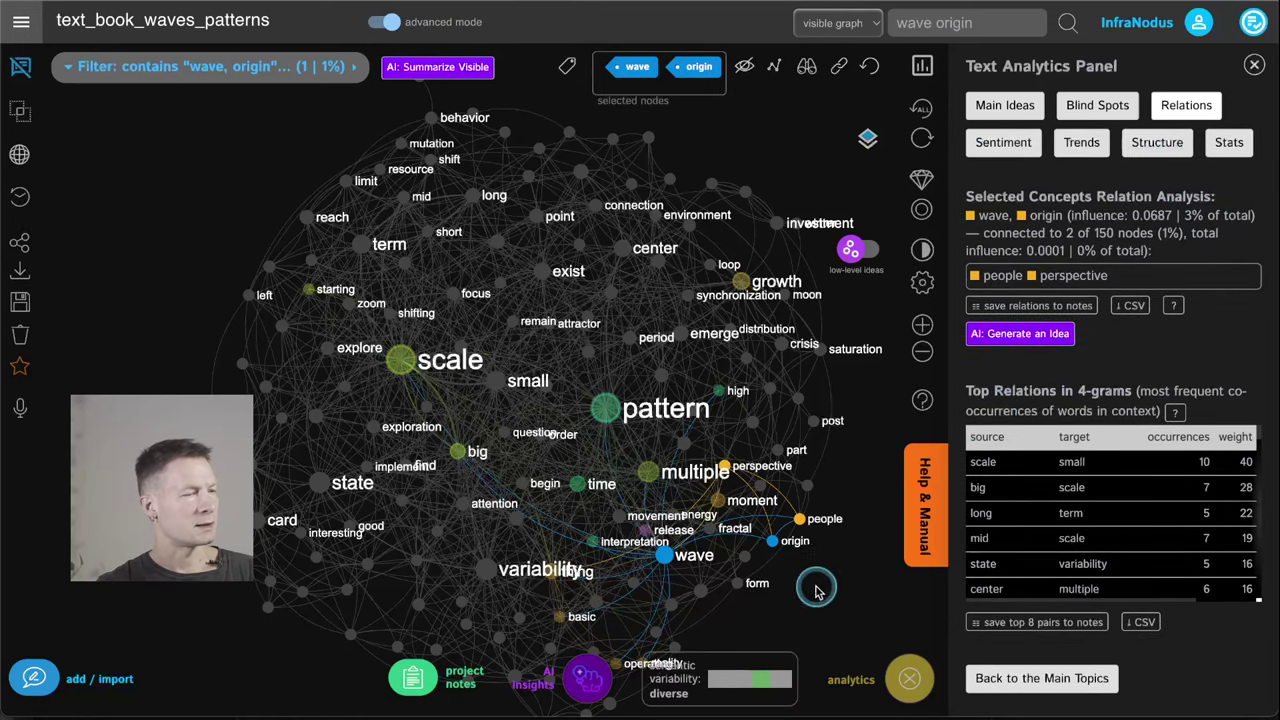
{"action": "left_click", "coordinate": [678, 688]}
{"action": "left_click", "coordinate": [678, 688]}
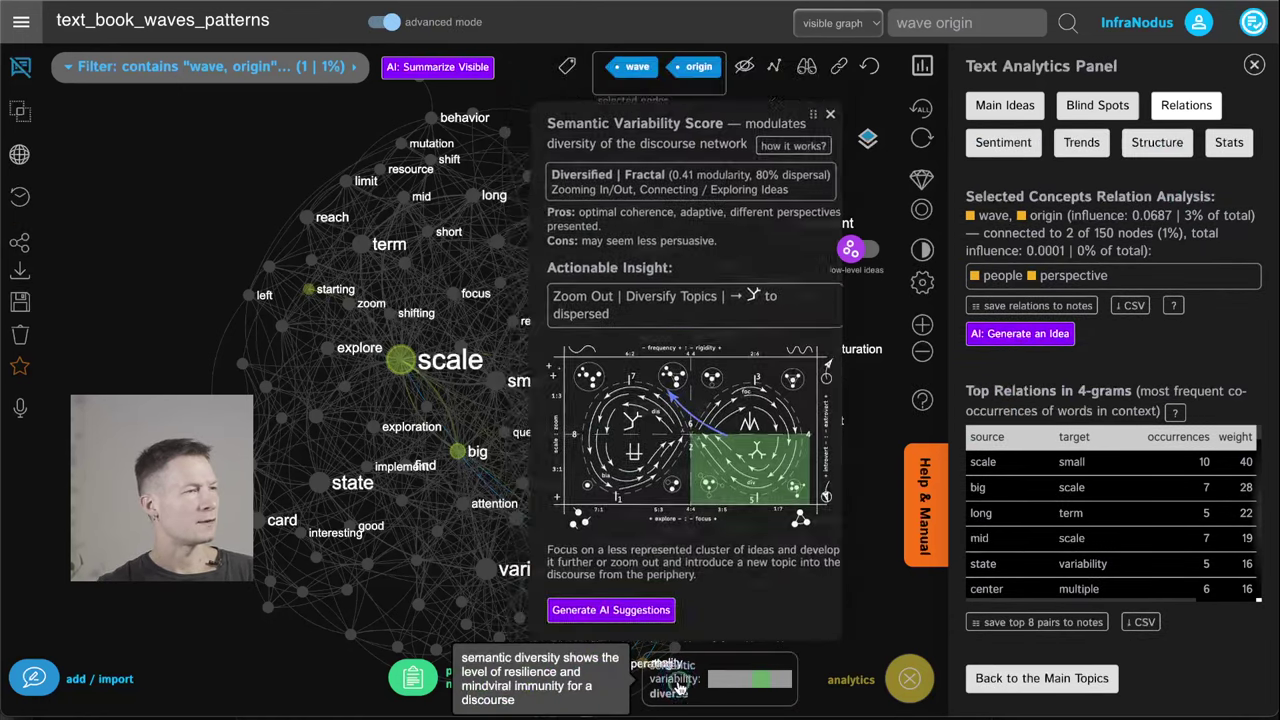